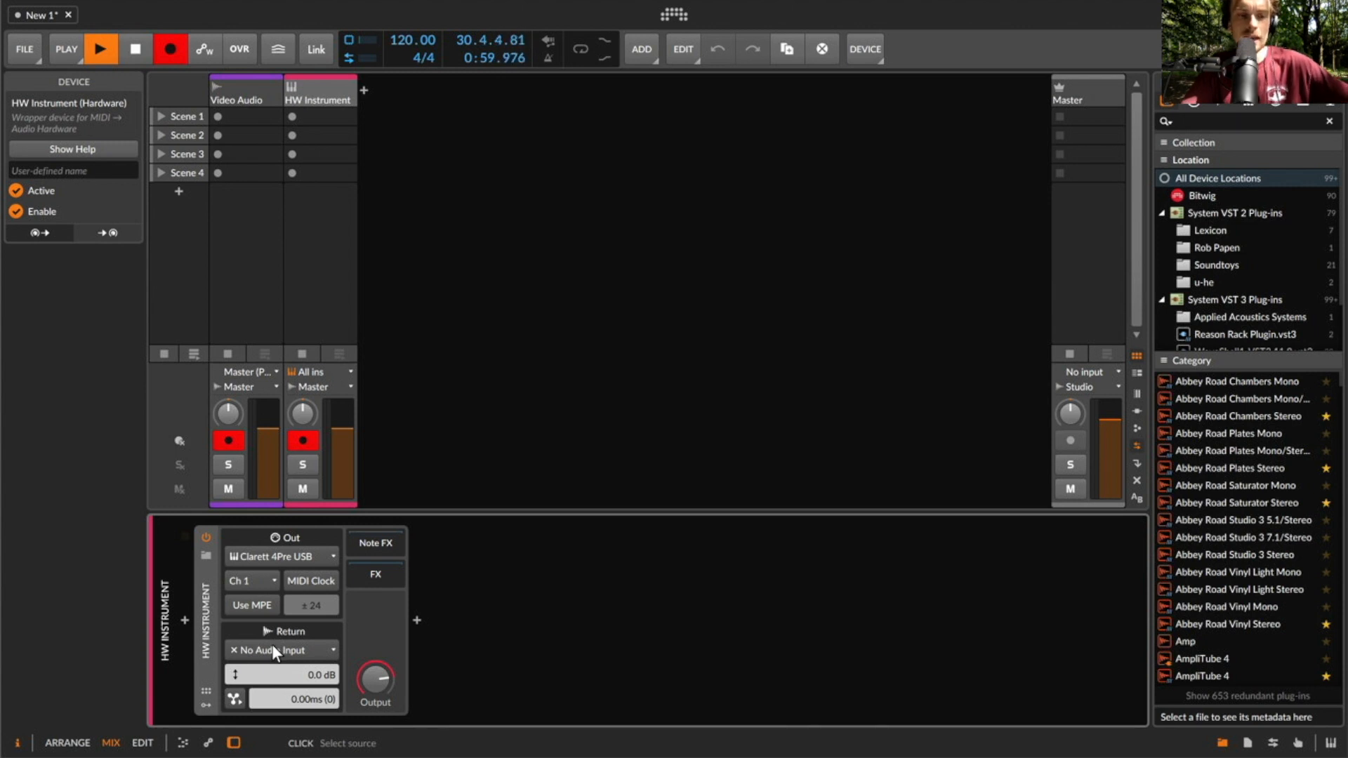
Set the HW Instrument device's return audio input to Input 8
{"action": "left_click", "coordinate": [274, 650]}
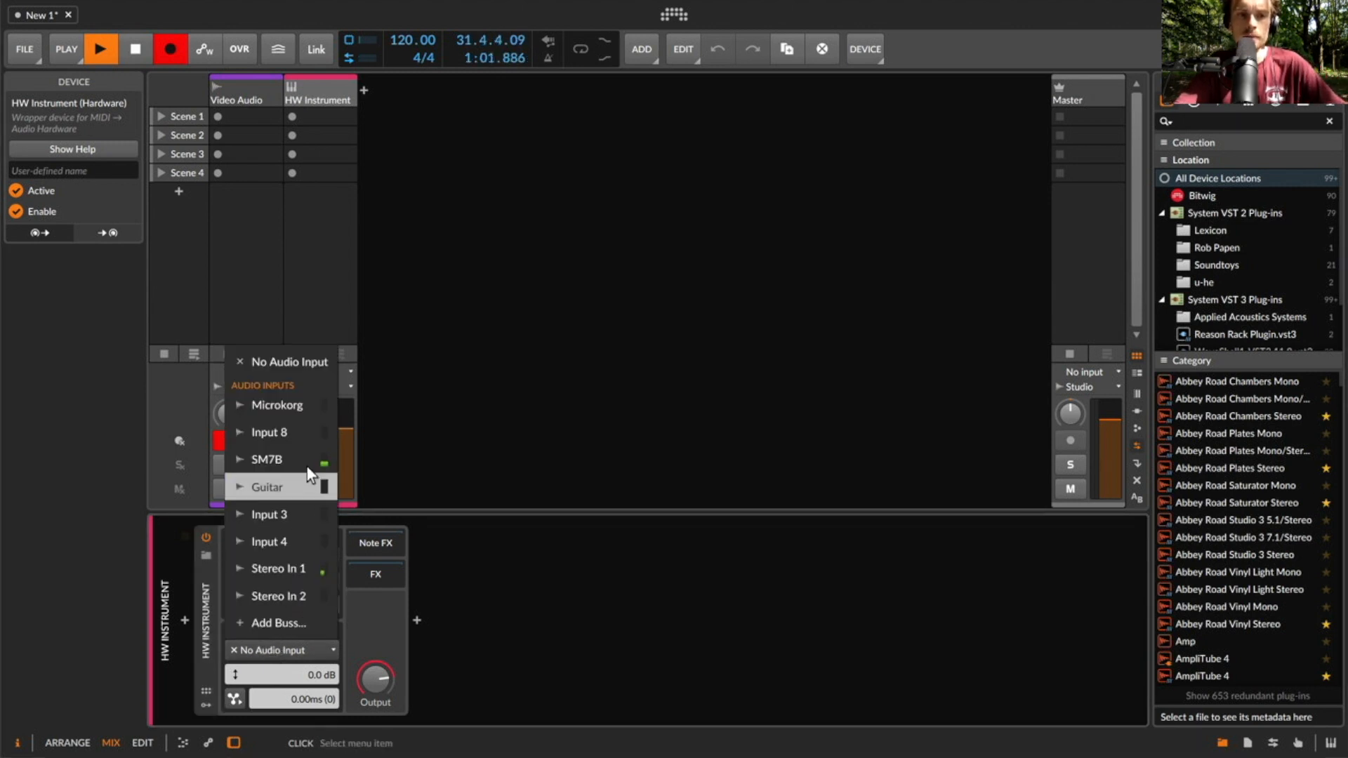
{"action": "left_click", "coordinate": [274, 423]}
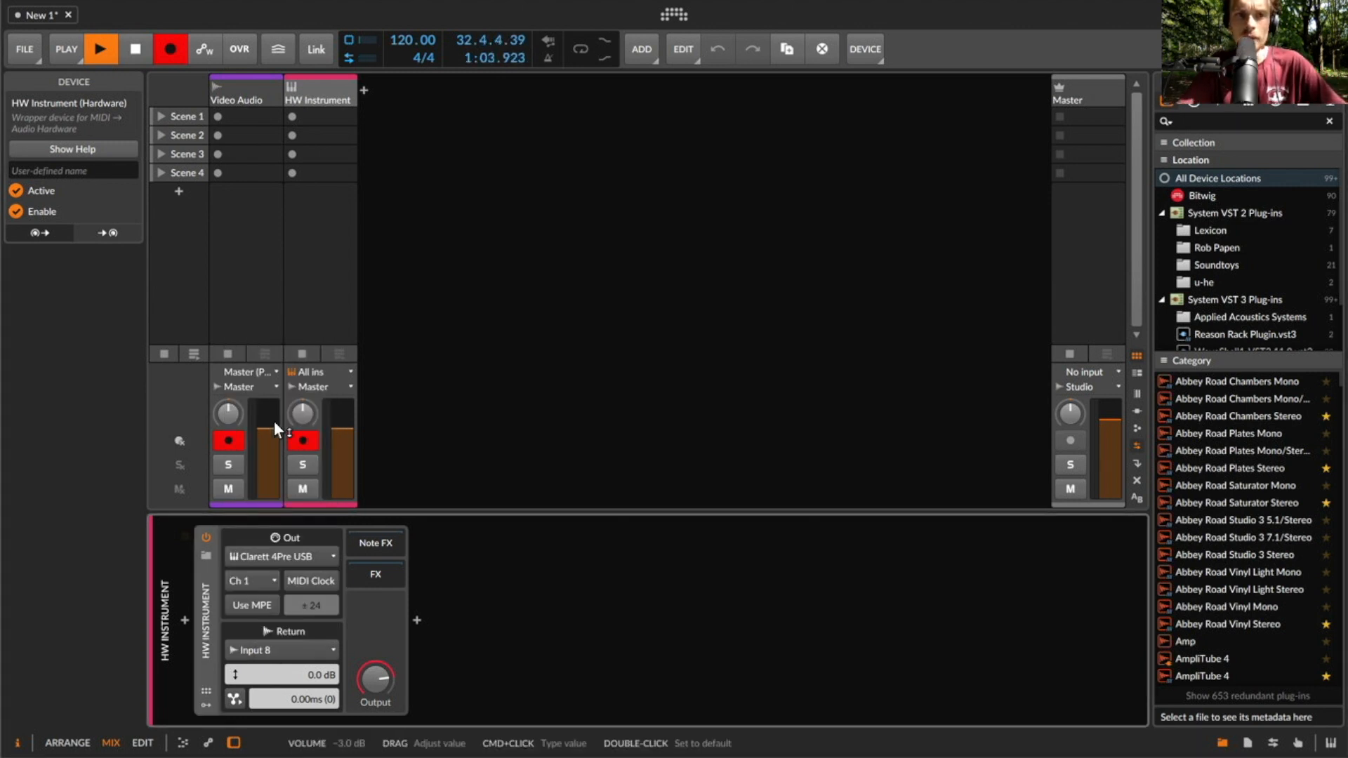
Switch to Preview, examine the MIDI note and CC assignments in the MFB301PRO manual, and return to Bitwig
{"action": "mouse_move", "coordinate": [13, 530]}
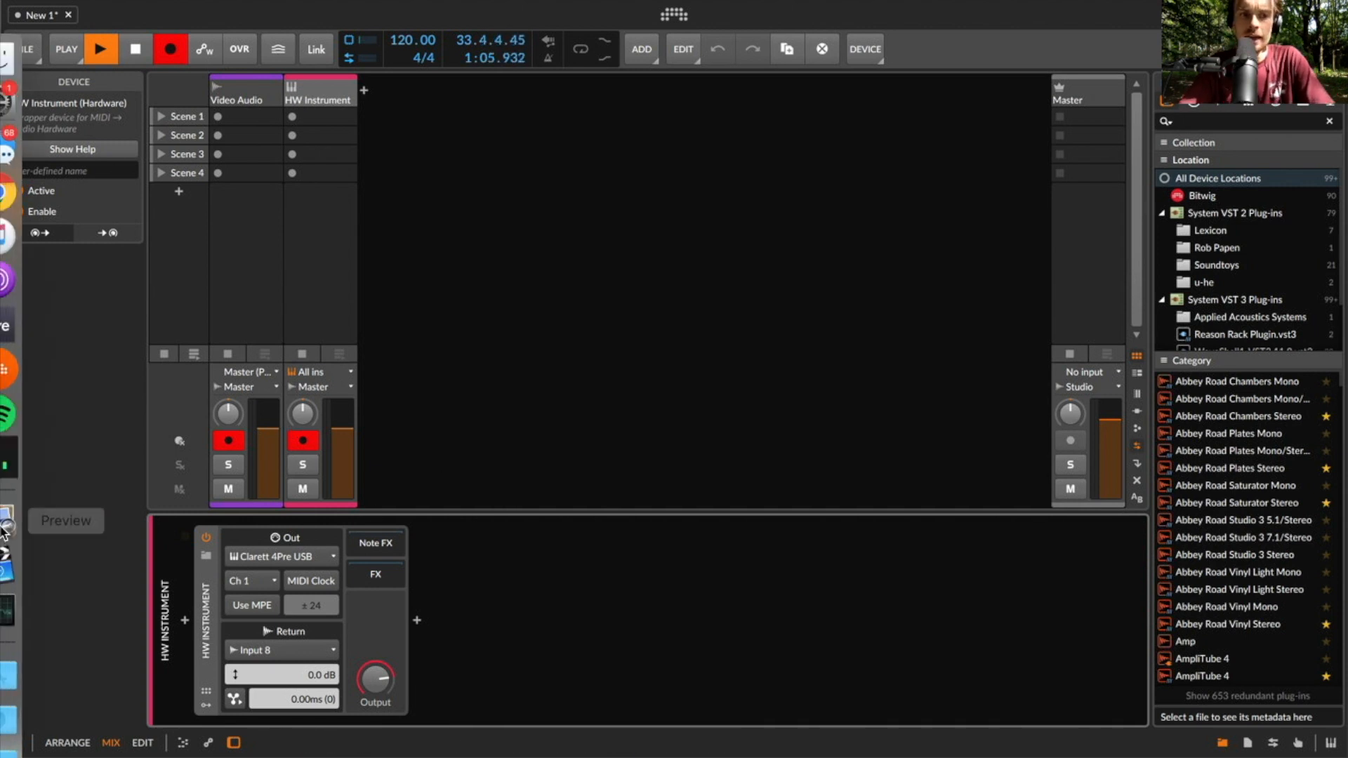
{"action": "left_click", "coordinate": [28, 525]}
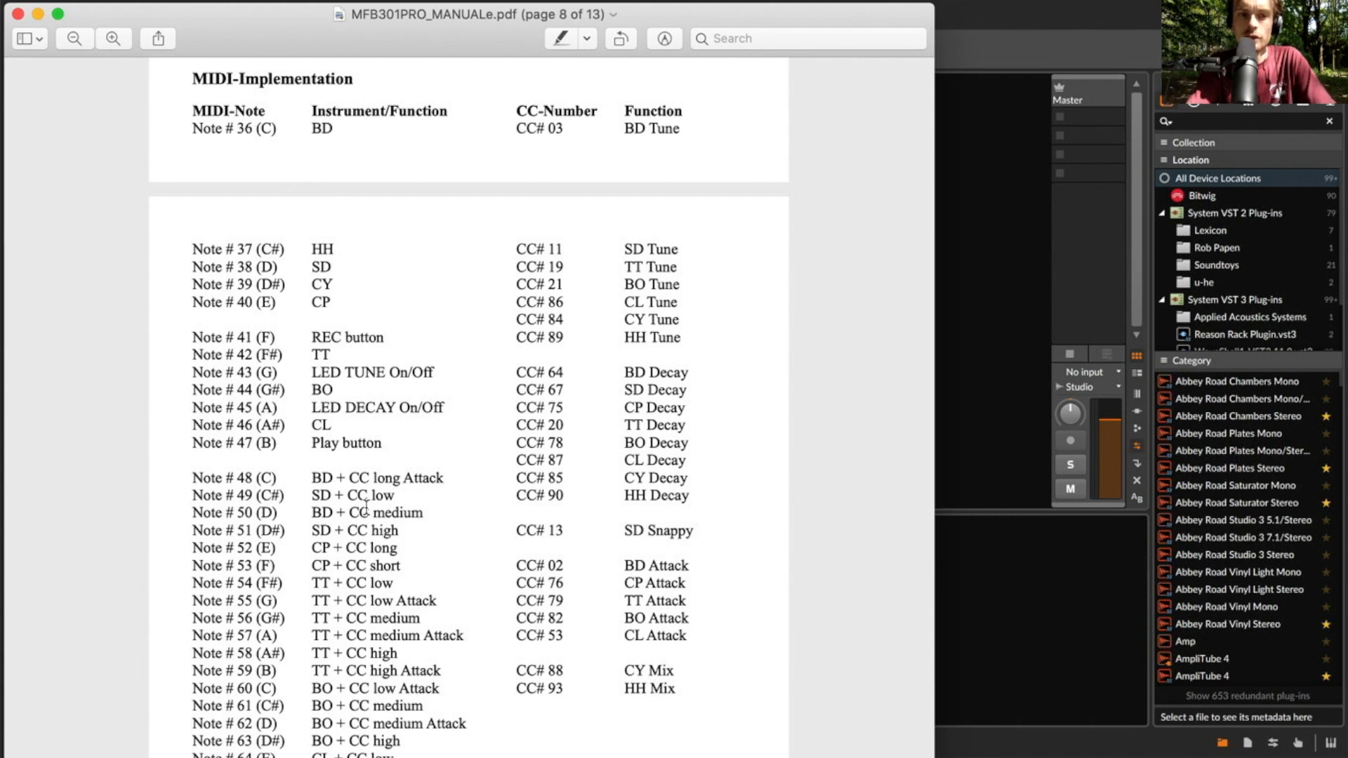
{"action": "scroll", "coordinate": [366, 507], "scroll_direction": "down", "scroll_amount": 3}
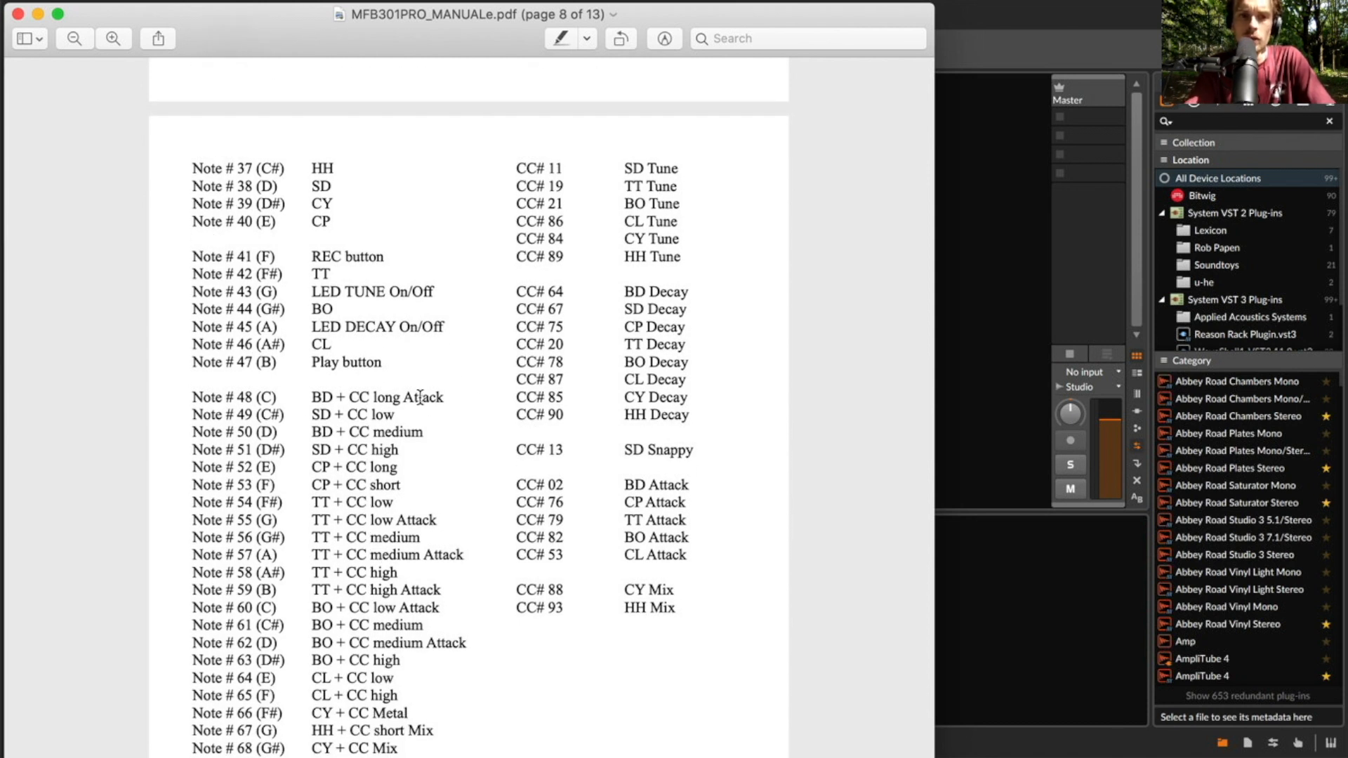
{"action": "scroll", "coordinate": [257, 697], "scroll_direction": "up", "scroll_amount": 3}
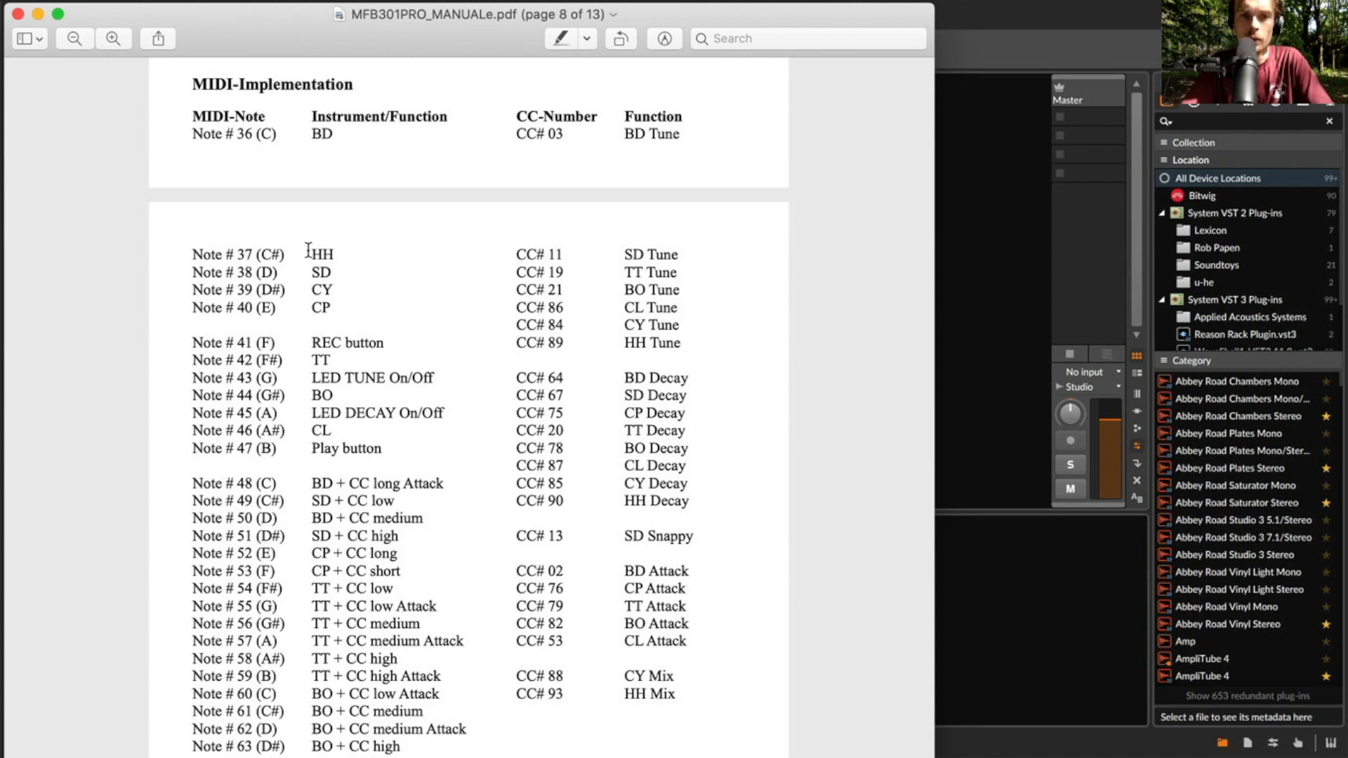
{"action": "left_click", "coordinate": [978, 187]}
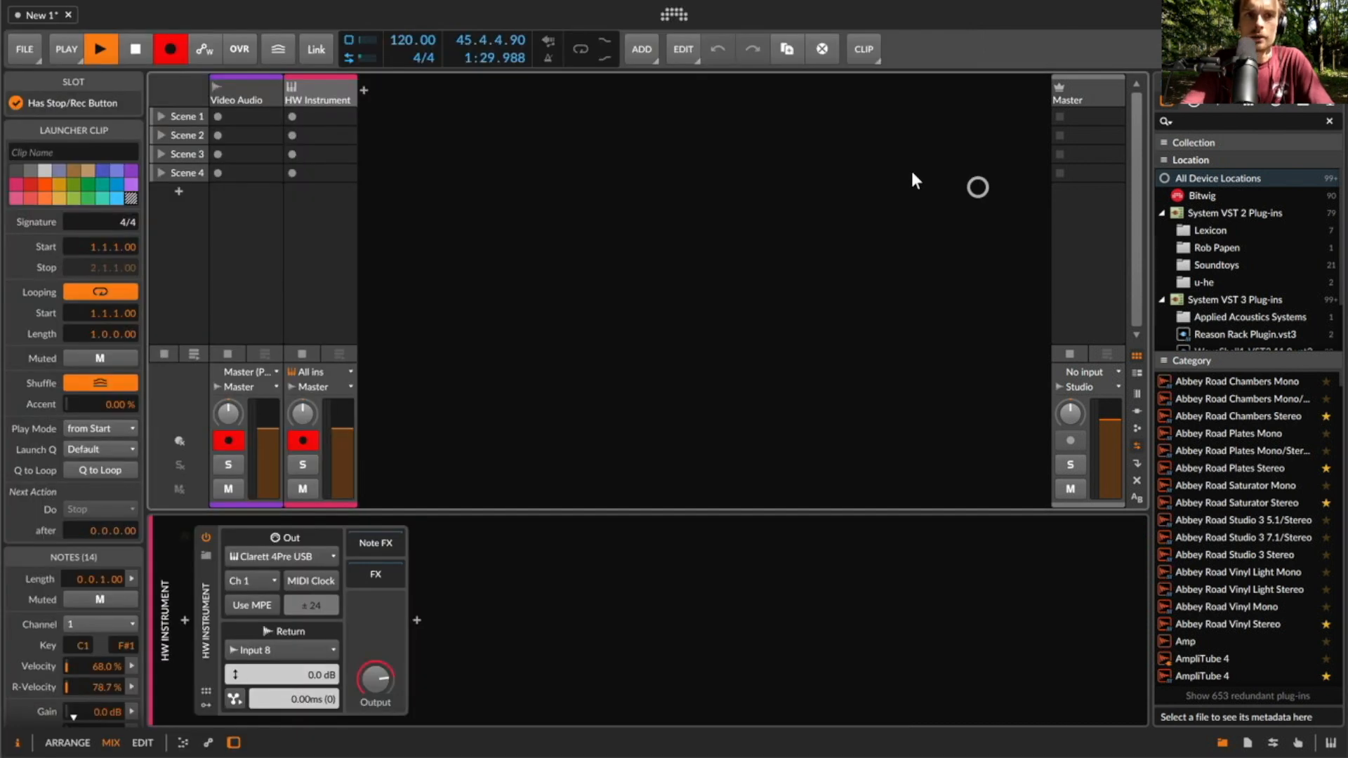
Create a clip in Scene 1 of the HW Instrument track and draw sixteenth-note C1 hits on all four beats
{"action": "double_click", "coordinate": [330, 119]}
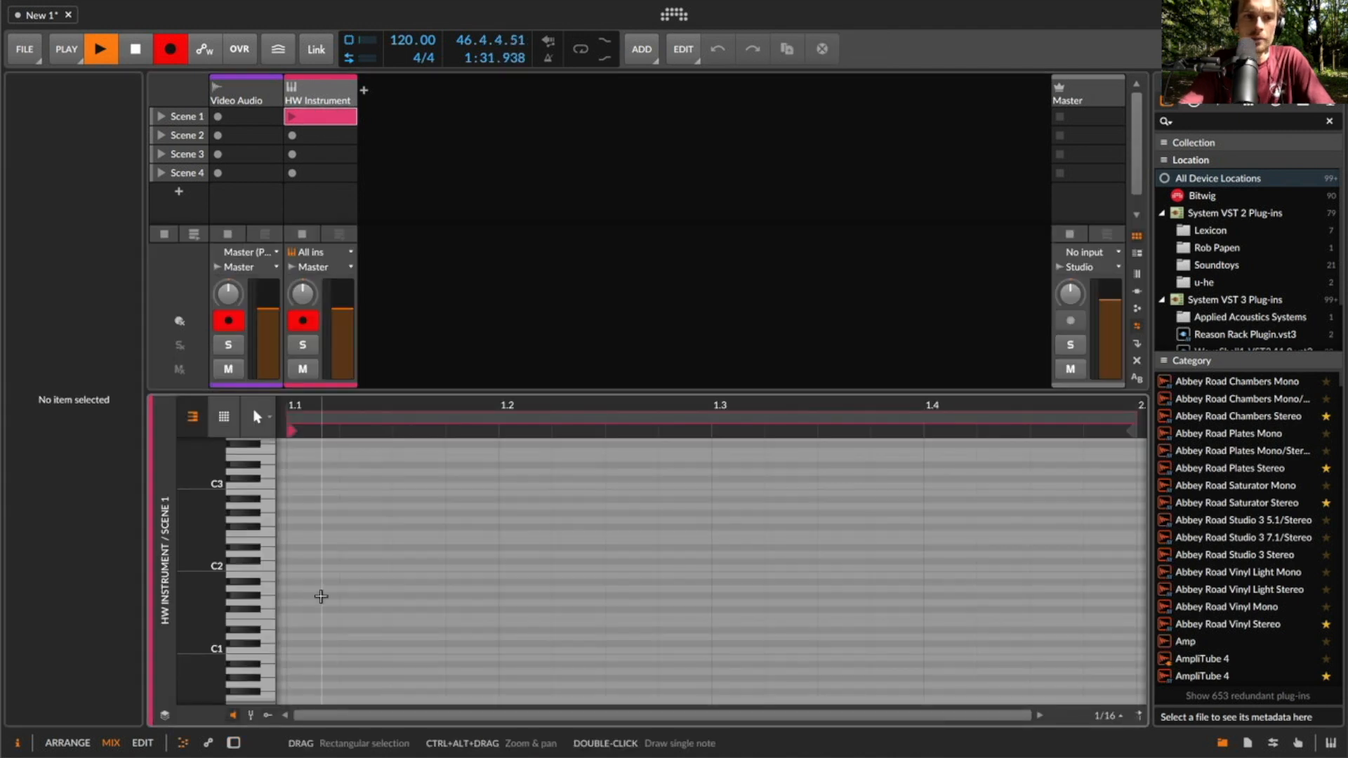
{"action": "left_click_drag", "start_coordinate": [211, 616], "coordinate": [324, 607]}
{"action": "key", "text": "v"}
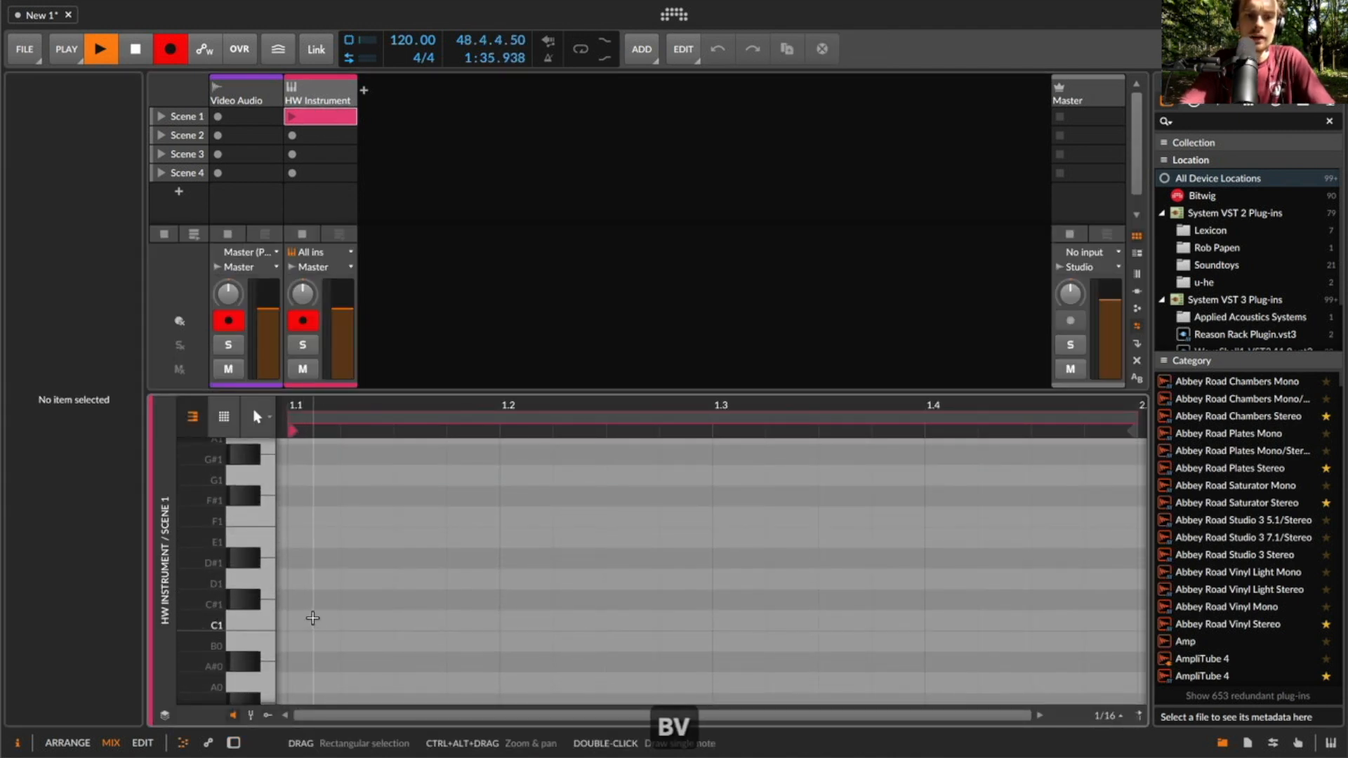
{"action": "key", "text": "b"}
{"action": "left_click", "coordinate": [320, 618]}
{"action": "left_click", "coordinate": [526, 620]}
{"action": "left_click", "coordinate": [740, 621]}
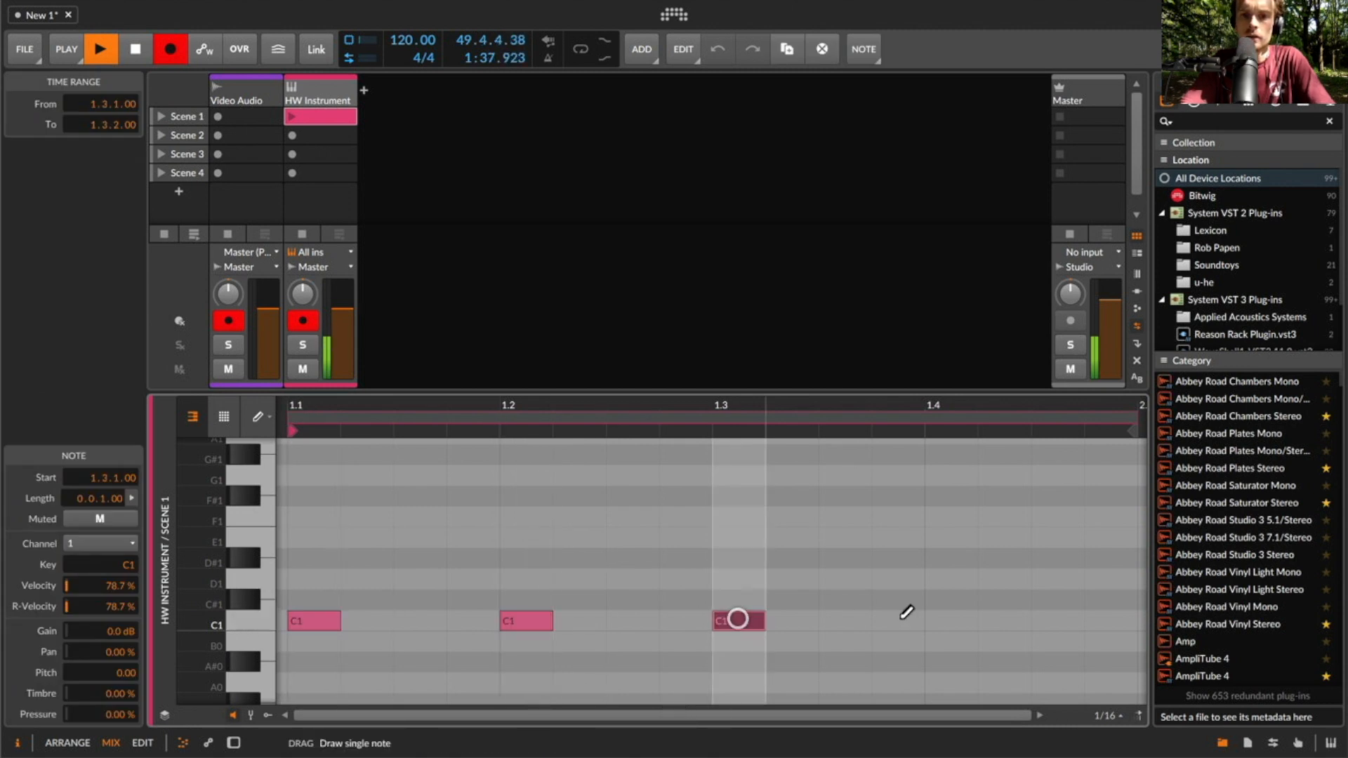
{"action": "left_click", "coordinate": [952, 621]}
Draw C#1 hi-hat notes halfway between the beats, at the third sixteenth of each beat
{"action": "left_click", "coordinate": [424, 600]}
{"action": "left_click", "coordinate": [639, 598]}
{"action": "left_click", "coordinate": [848, 599]}
{"action": "left_click", "coordinate": [1064, 601]}
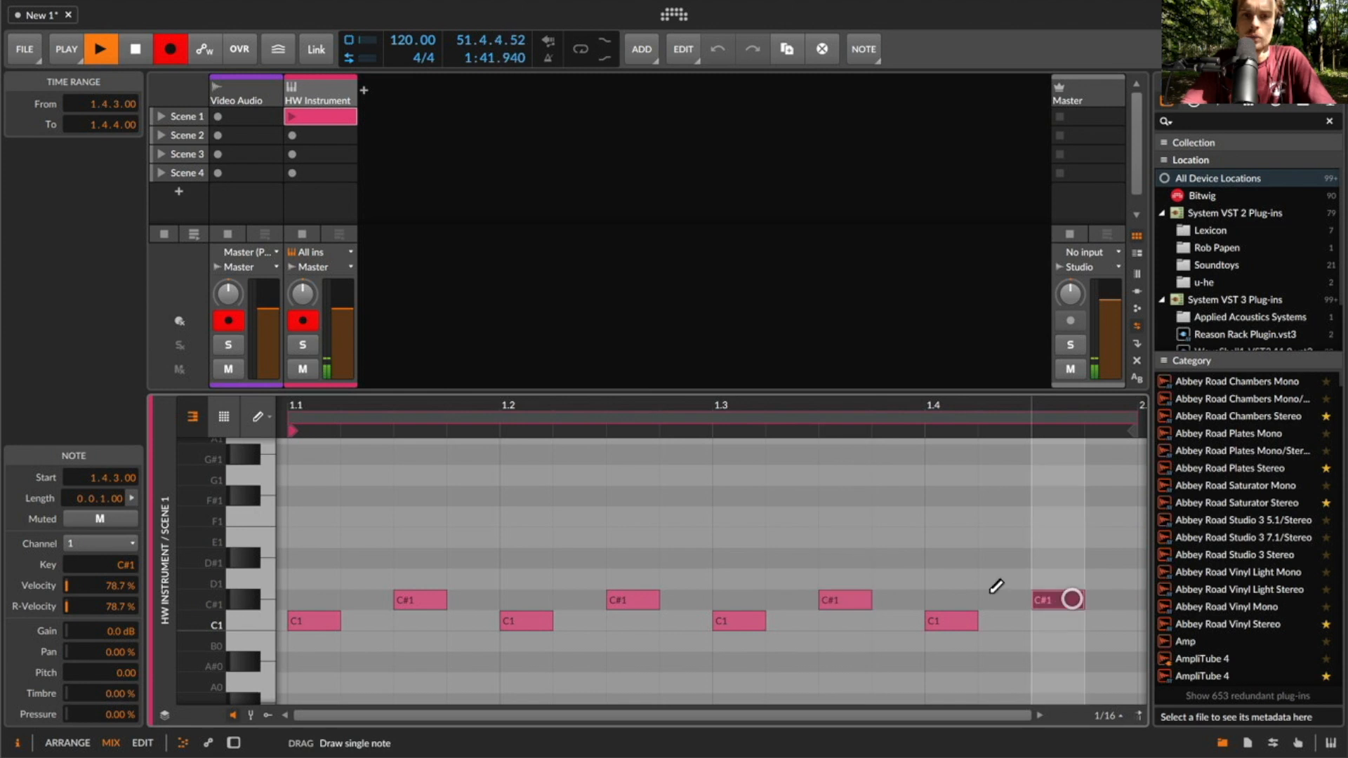
Add two D#1 notes on beats 2 and 4 and transpose them both down a semitone to D1
{"action": "left_click", "coordinate": [539, 558]}
{"action": "left_click", "coordinate": [952, 559]}
{"action": "key", "text": "1"}
{"action": "left_click_drag", "start_coordinate": [475, 556], "coordinate": [941, 503]}
{"action": "key", "text": "Down"}
Launch the Scene 1 clip on the HW Instrument track to hear the drum pattern, and stop its playback
{"action": "left_click", "coordinate": [292, 116]}
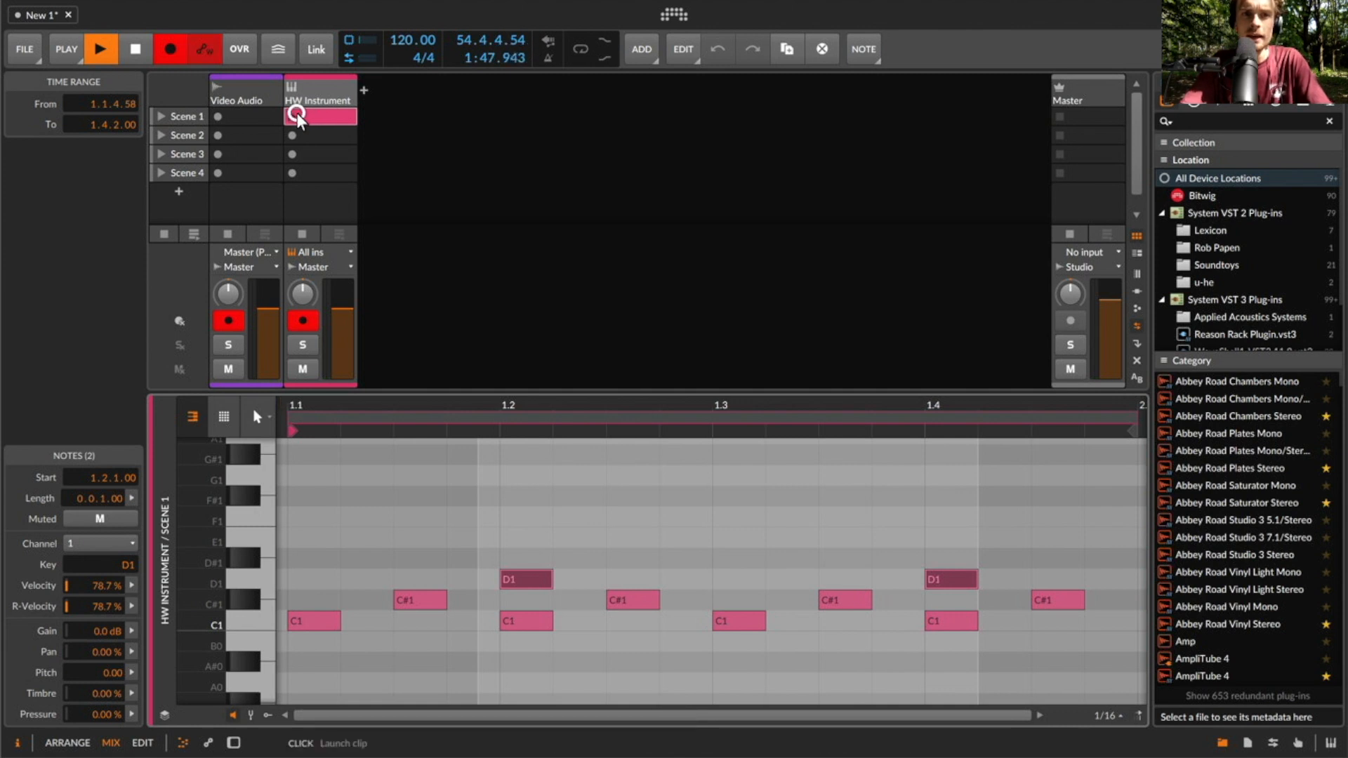
{"action": "key", "text": "Tab"}
{"action": "key", "text": "Tab"}
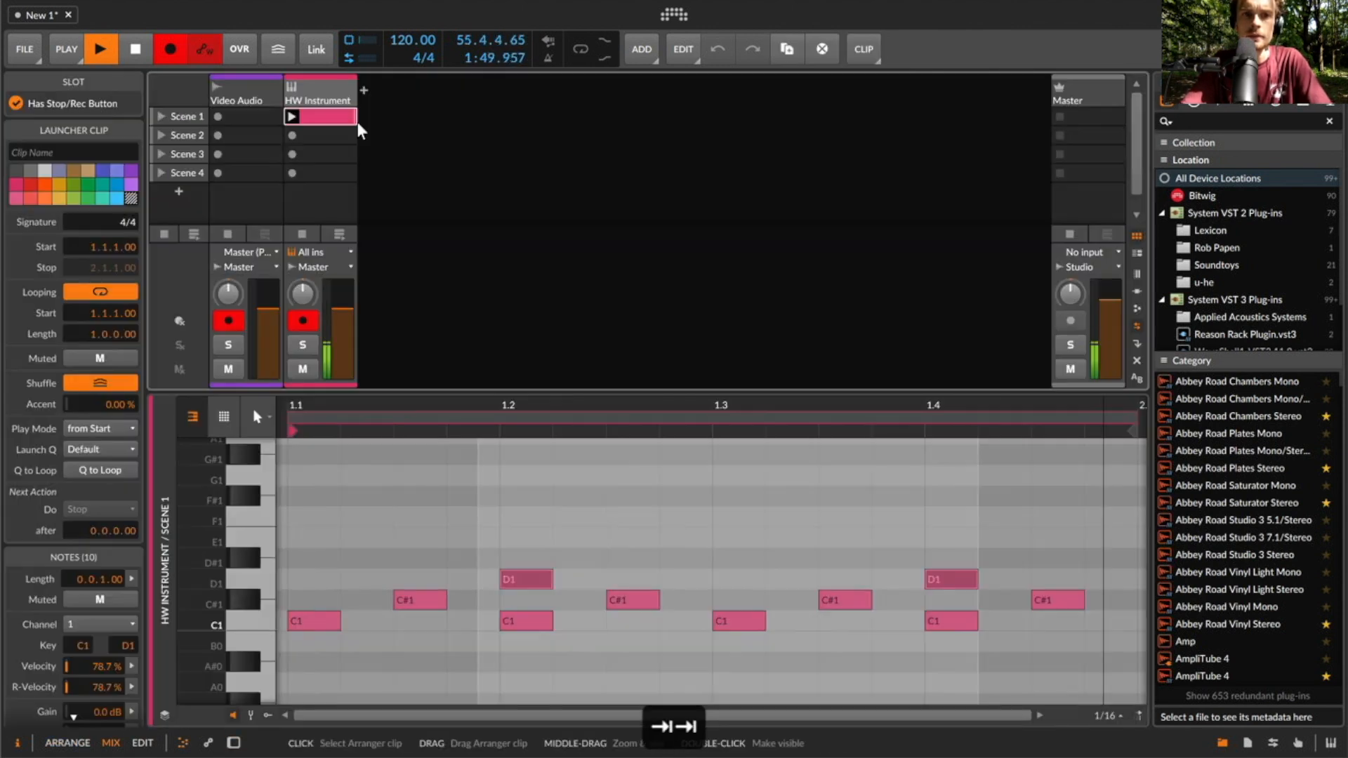
{"action": "left_click", "coordinate": [302, 236]}
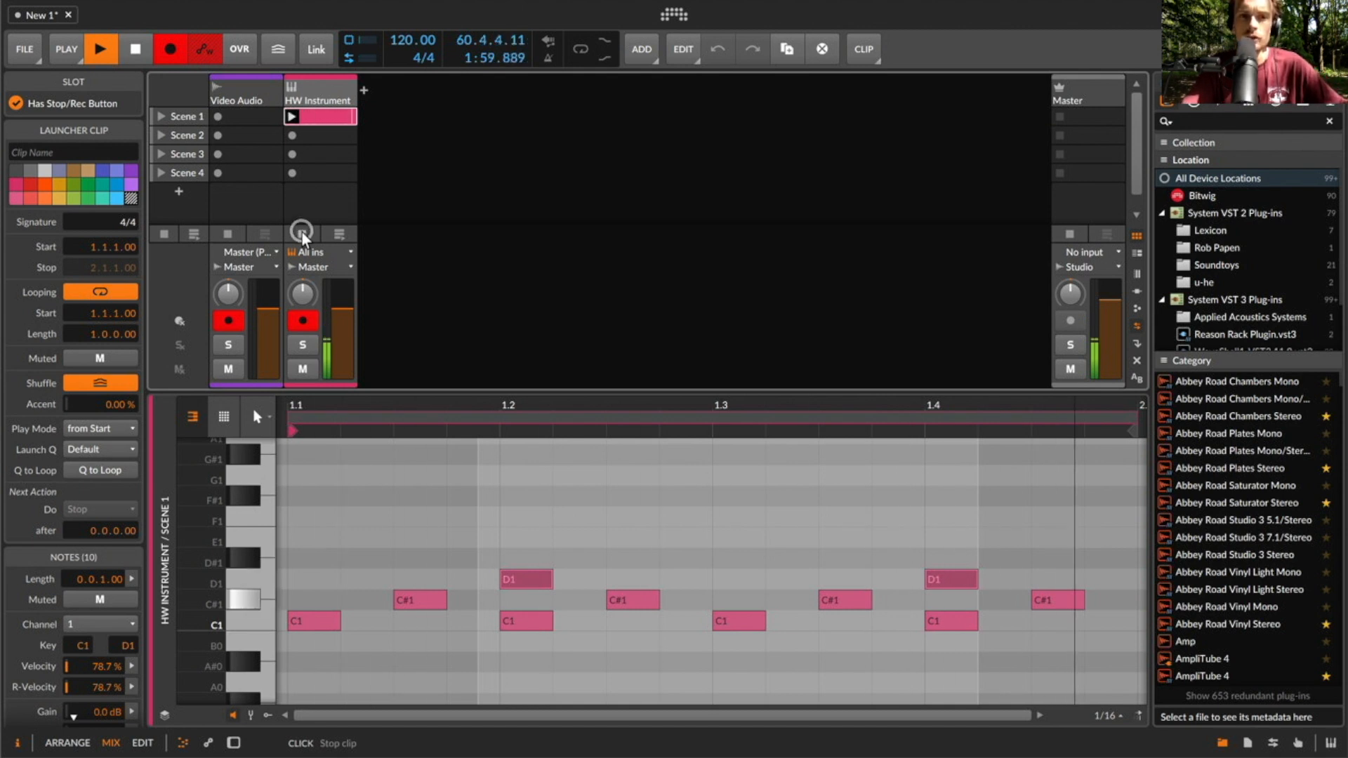
Search the devices for "midi" and insert a MIDI CC device before the HW Instrument on its track
{"action": "left_click", "coordinate": [313, 98]}
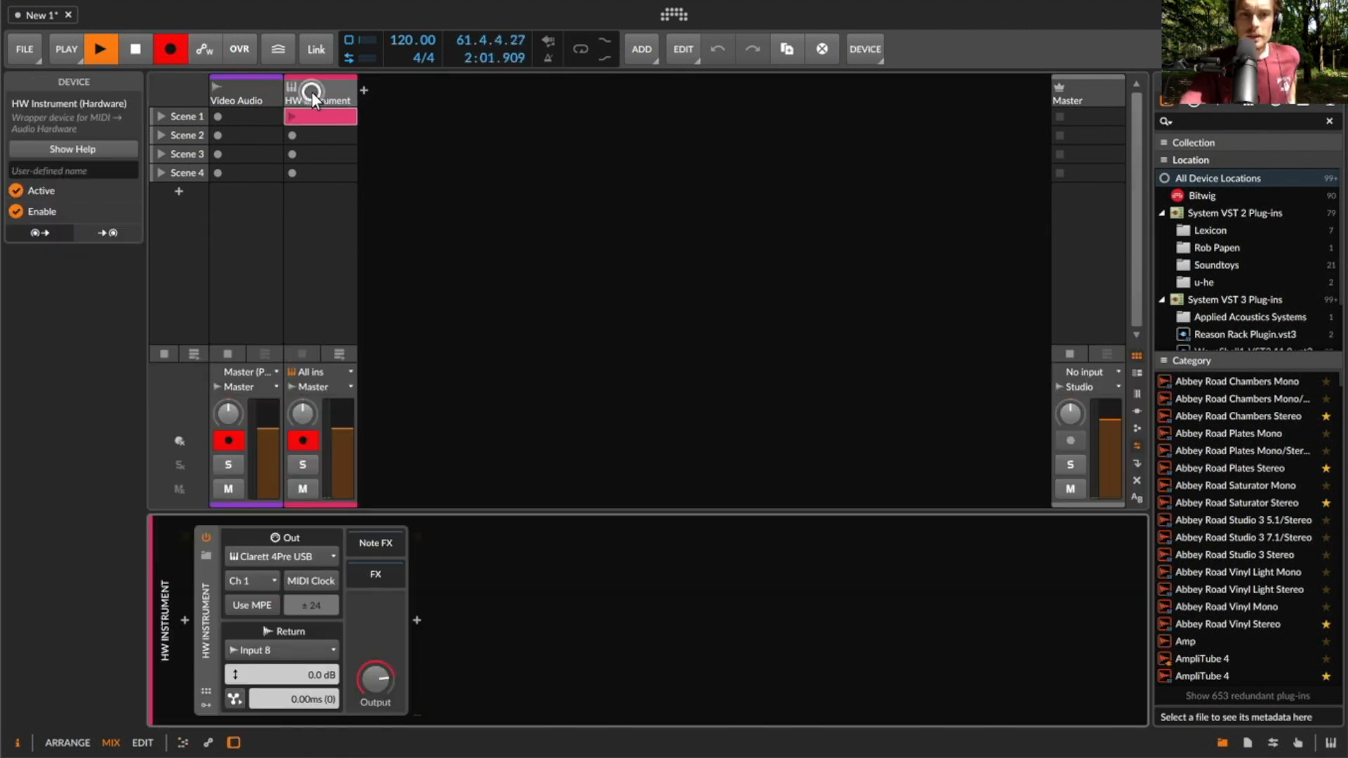
{"action": "left_click", "coordinate": [182, 623]}
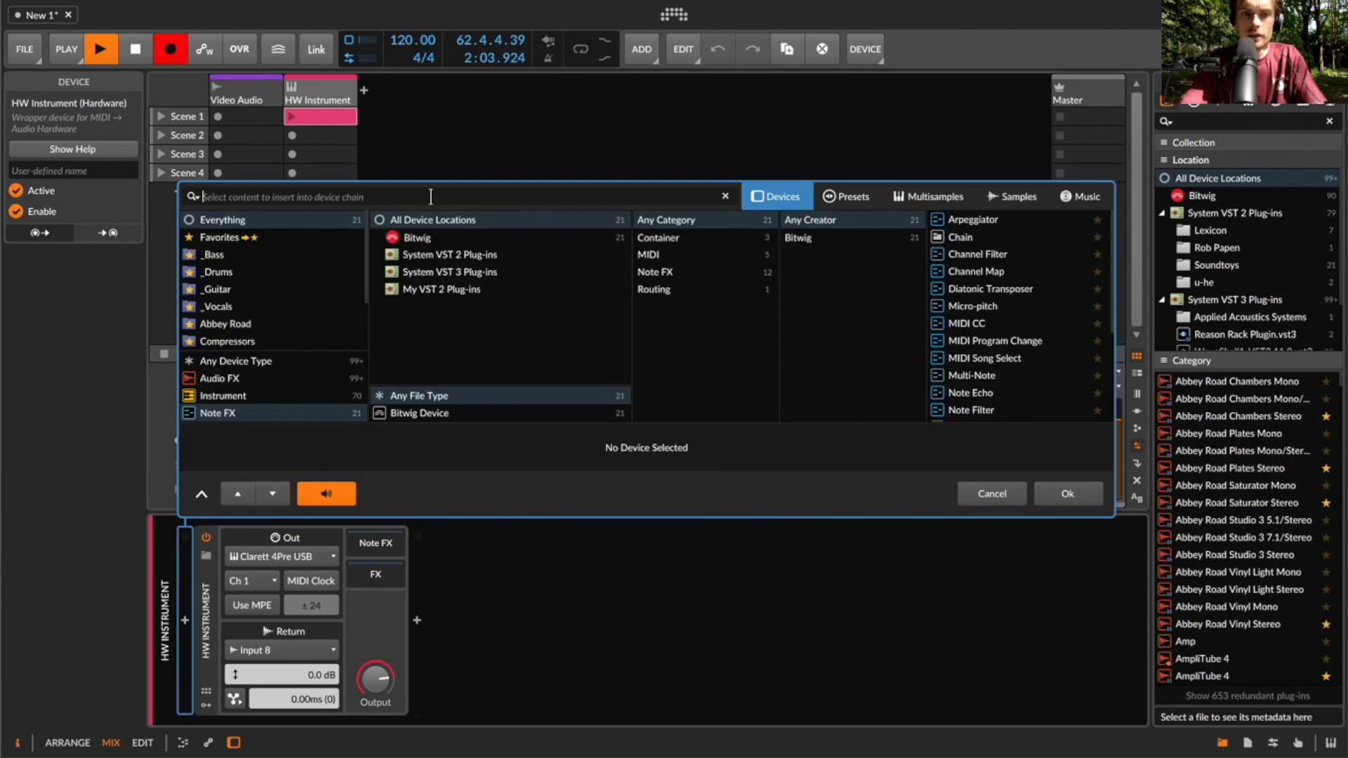
{"action": "type", "text": "midi"}
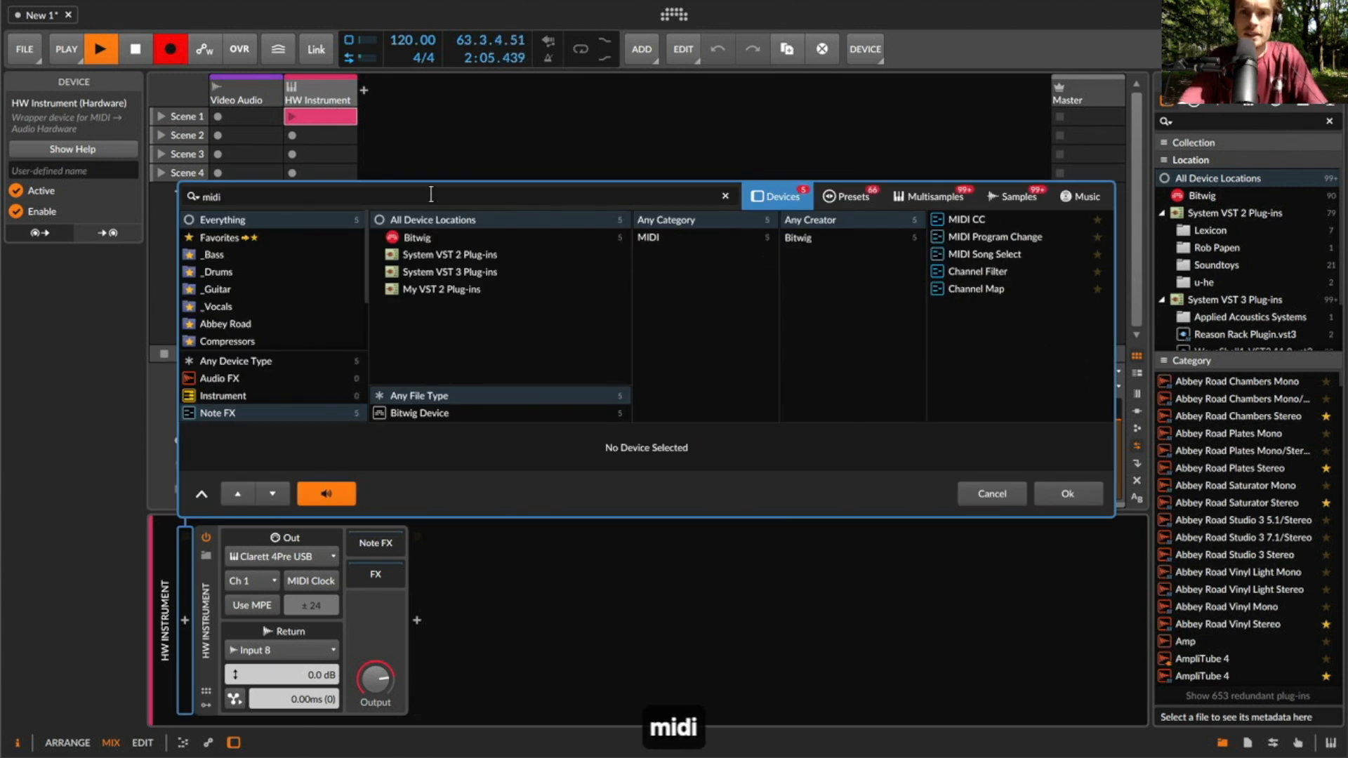
{"action": "double_click", "coordinate": [971, 220]}
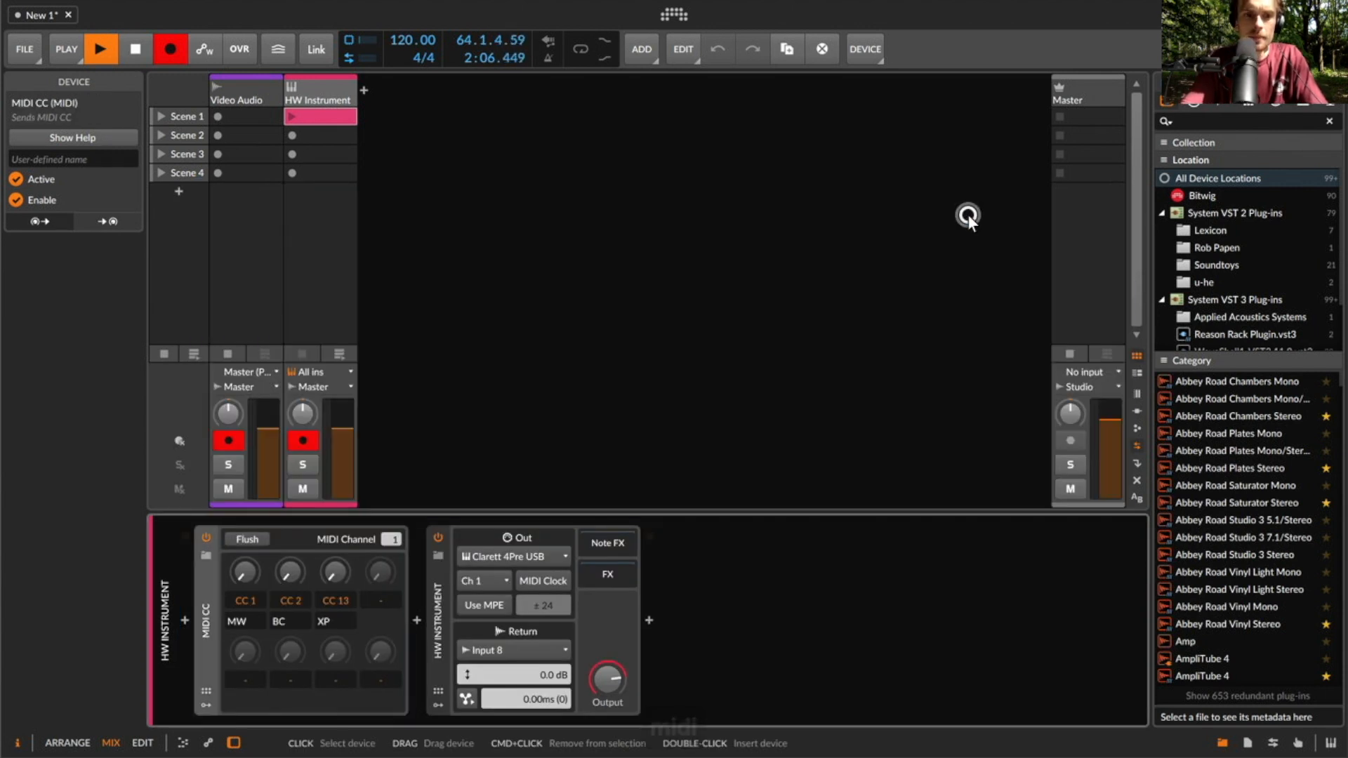
Look up the BD Tune controller in the manual, assign the MIDI CC device's first knob to CC 3, and label it "Kick tune"
{"action": "left_click", "coordinate": [27, 521]}
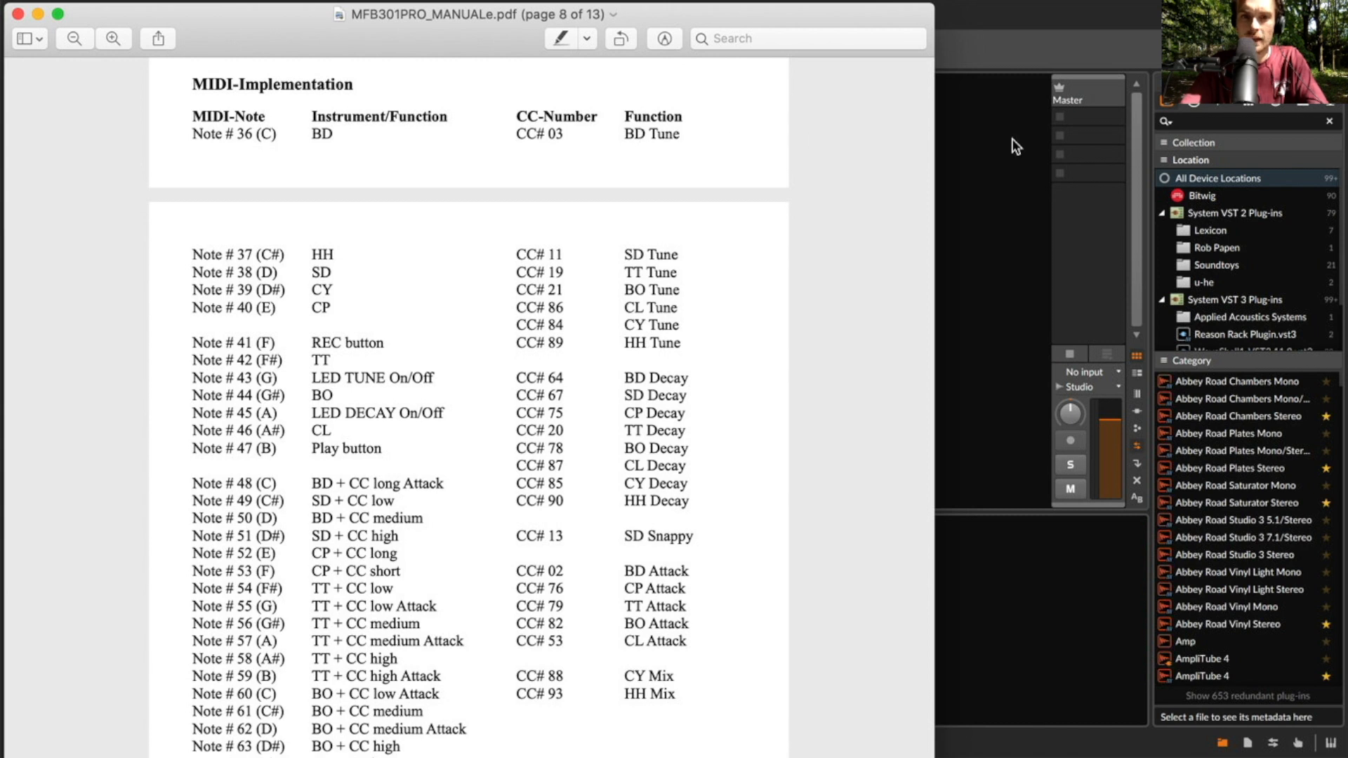
{"action": "left_click", "coordinate": [987, 166]}
{"action": "double_click", "coordinate": [267, 595]}
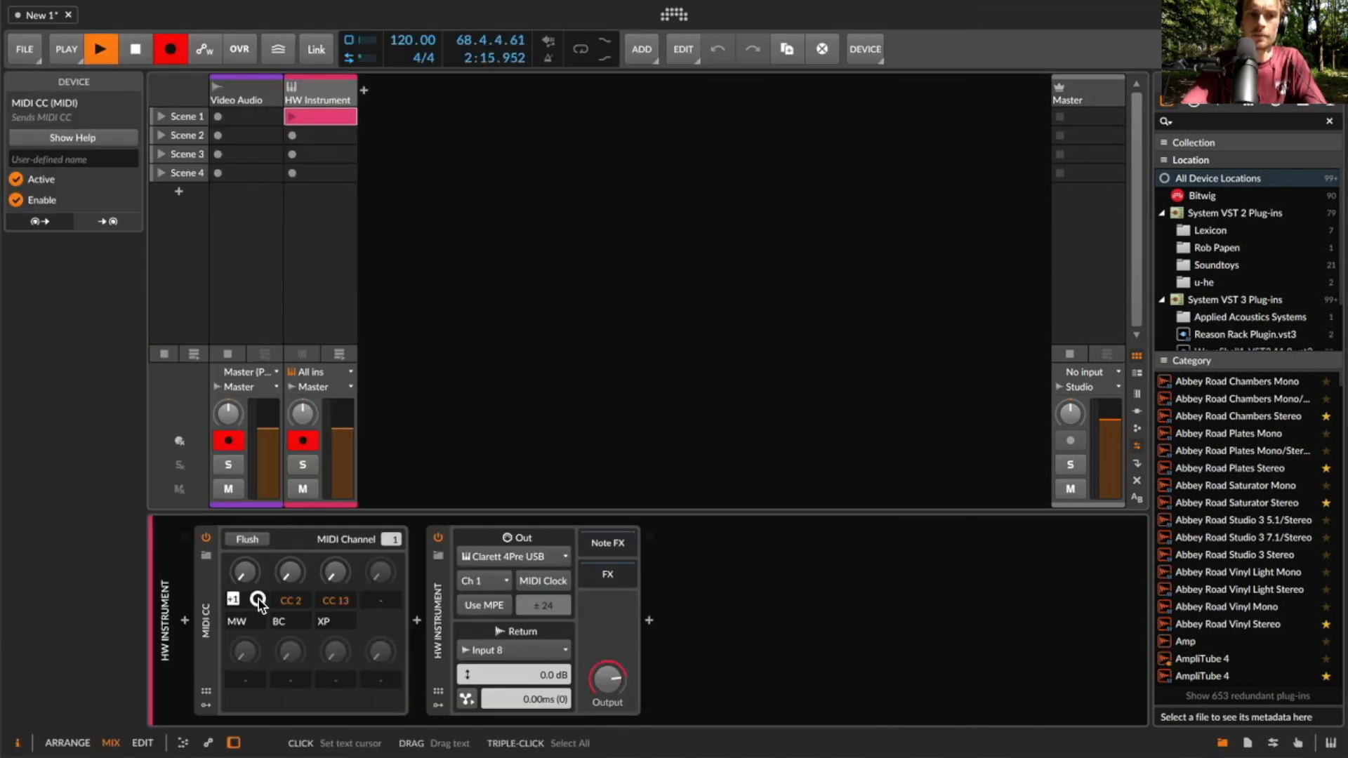
{"action": "type", "text": "3"}
{"action": "key", "text": "Return"}
{"action": "double_click", "coordinate": [257, 621]}
{"action": "key", "text": "super+a"}
{"action": "type", "text": "Kick tune"}
{"action": "key", "text": "Return"}
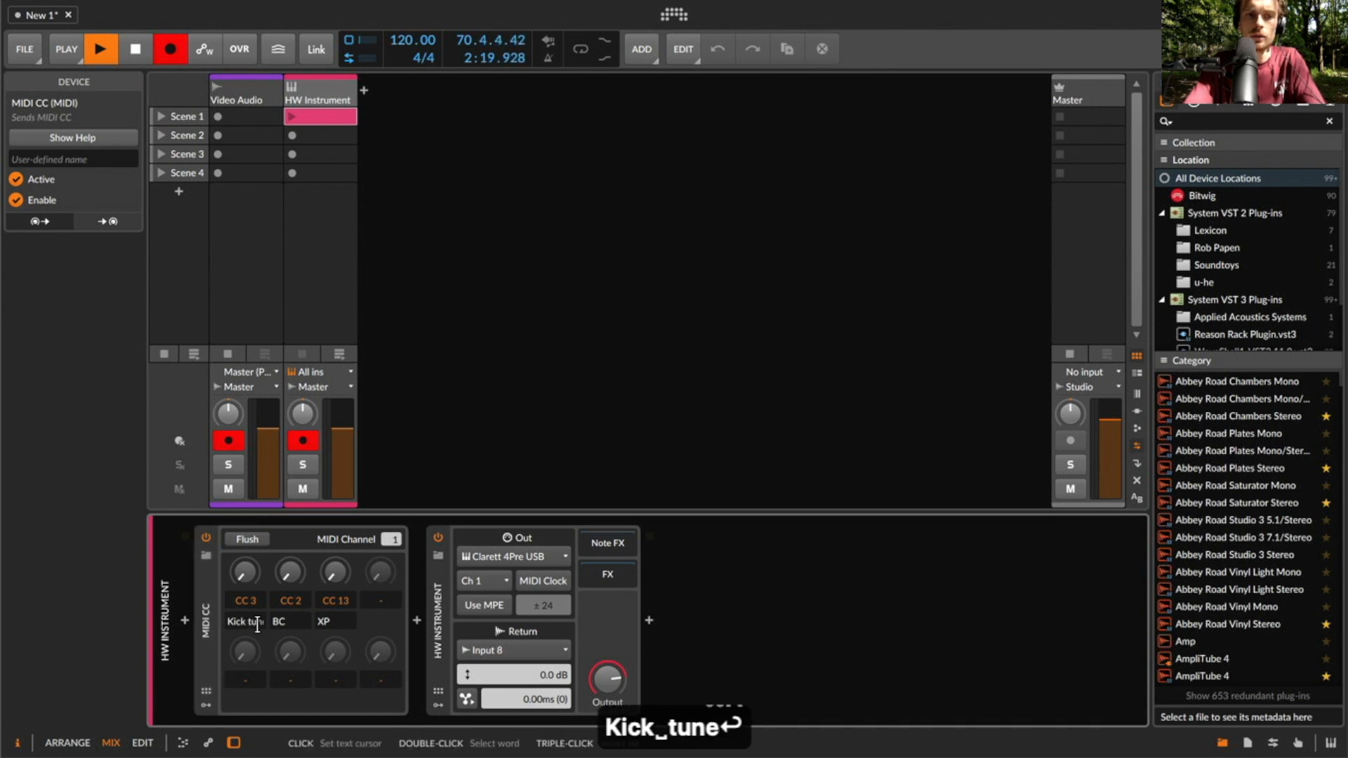
Launch the Scene 1 clip and sweep the Kick tune knob up and back down to test its effect
{"action": "left_click", "coordinate": [295, 115]}
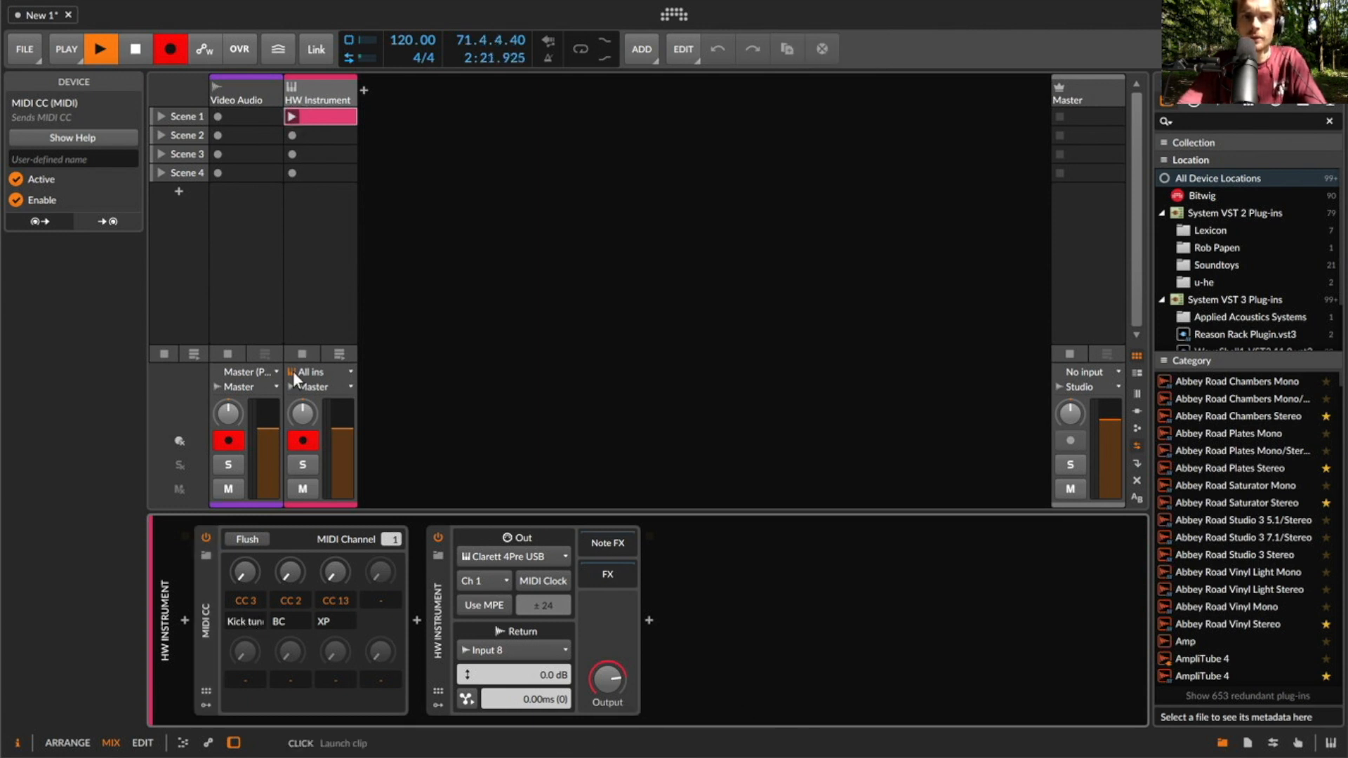
{"action": "left_click_drag", "start_coordinate": [241, 573], "coordinate": [238, 570]}
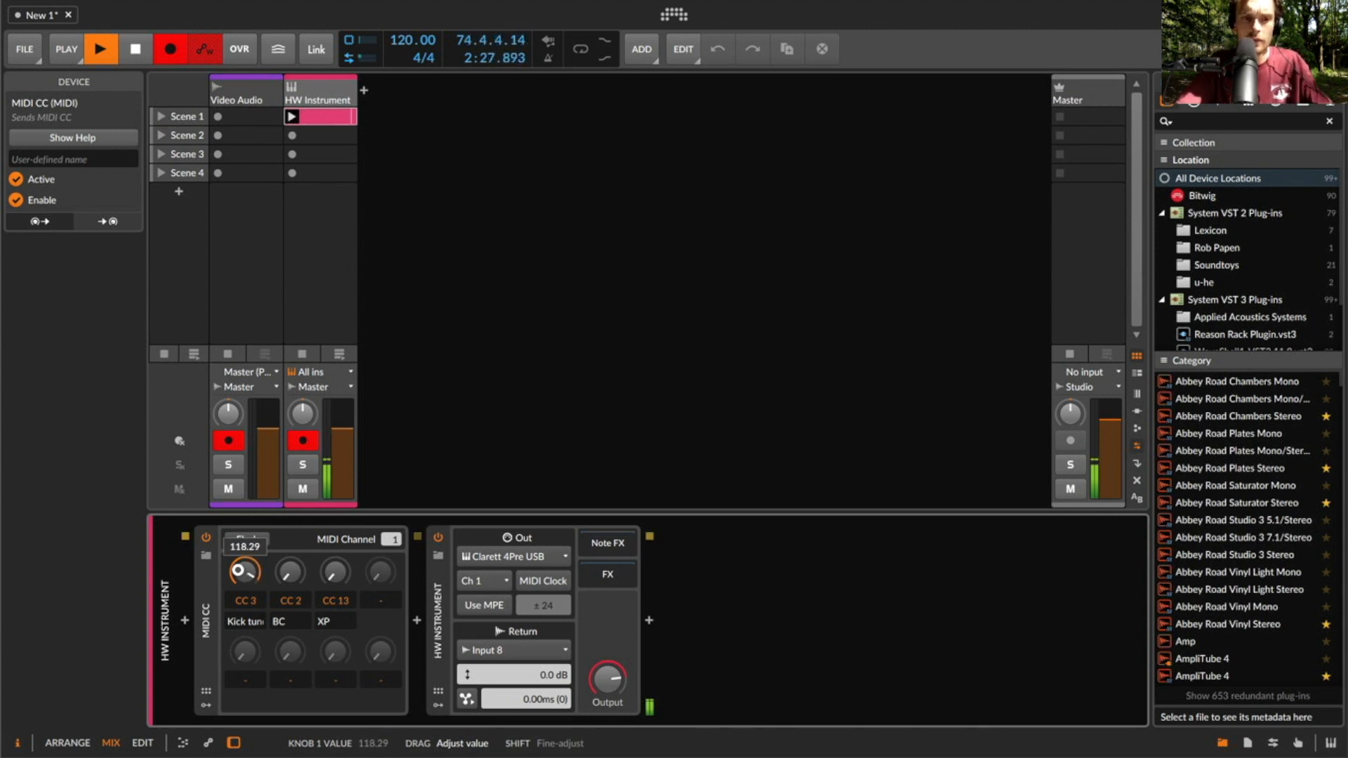
{"action": "left_click_drag", "start_coordinate": [238, 570], "coordinate": [238, 570]}
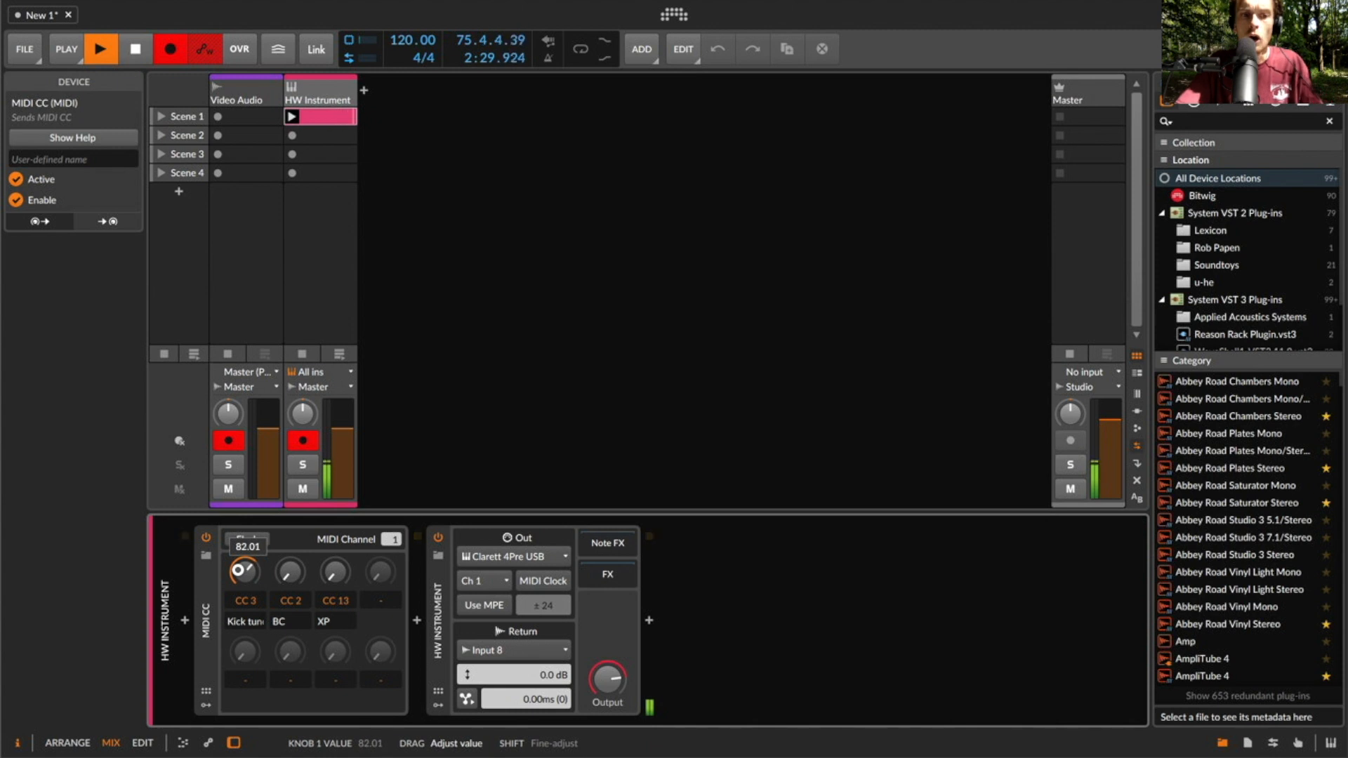
{"action": "left_click_drag", "start_coordinate": [238, 570], "coordinate": [238, 570]}
Look up the BD Decay controller in the manual, assign the second knob to CC 64, and label it "Kick Decay"
{"action": "mouse_move", "coordinate": [14, 526]}
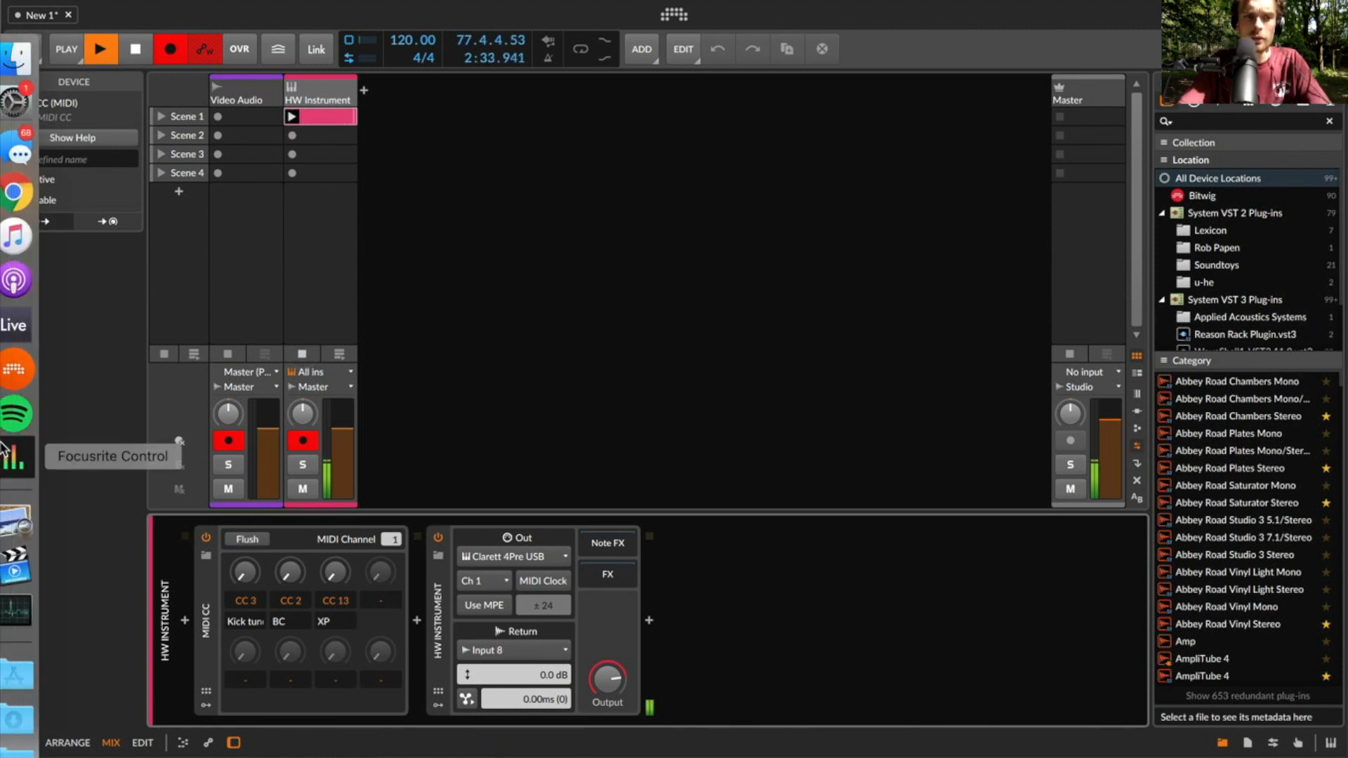
{"action": "left_click", "coordinate": [25, 523]}
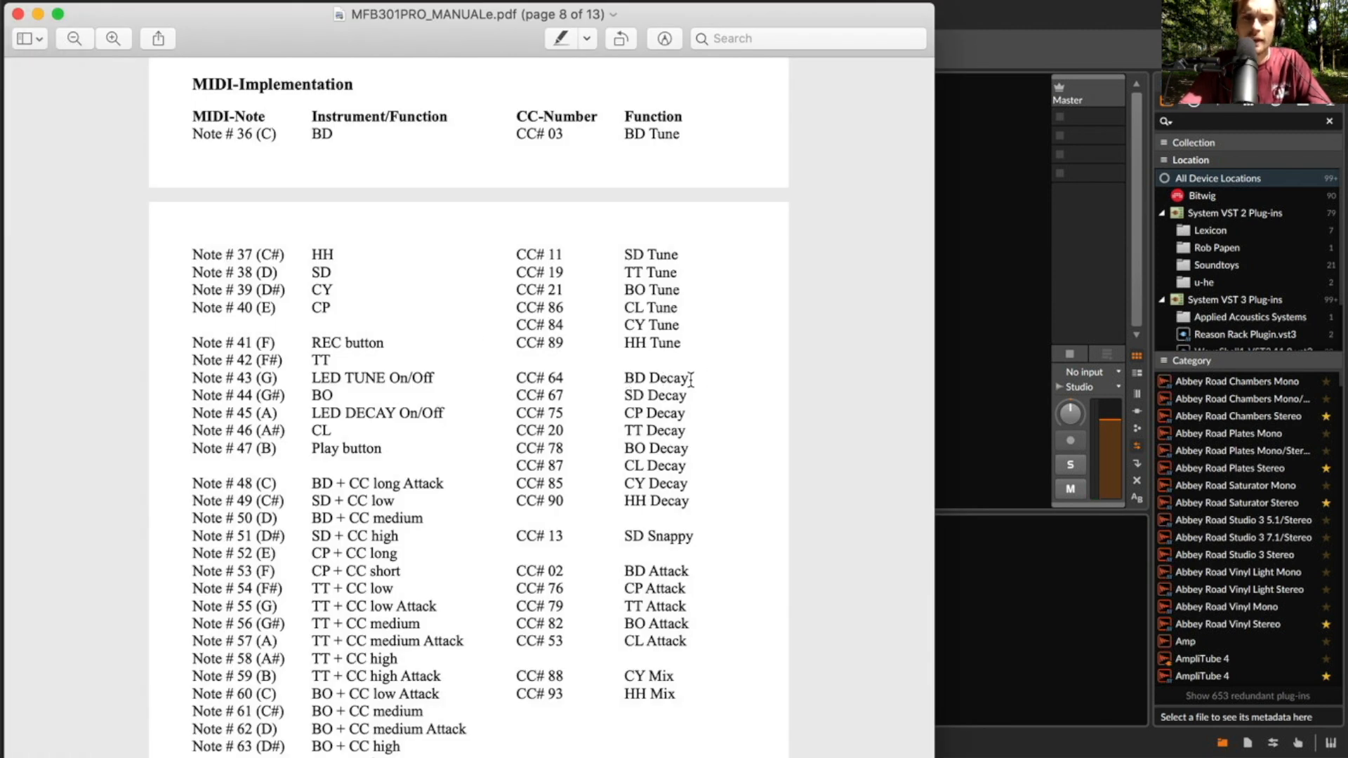
{"action": "left_click", "coordinate": [984, 339]}
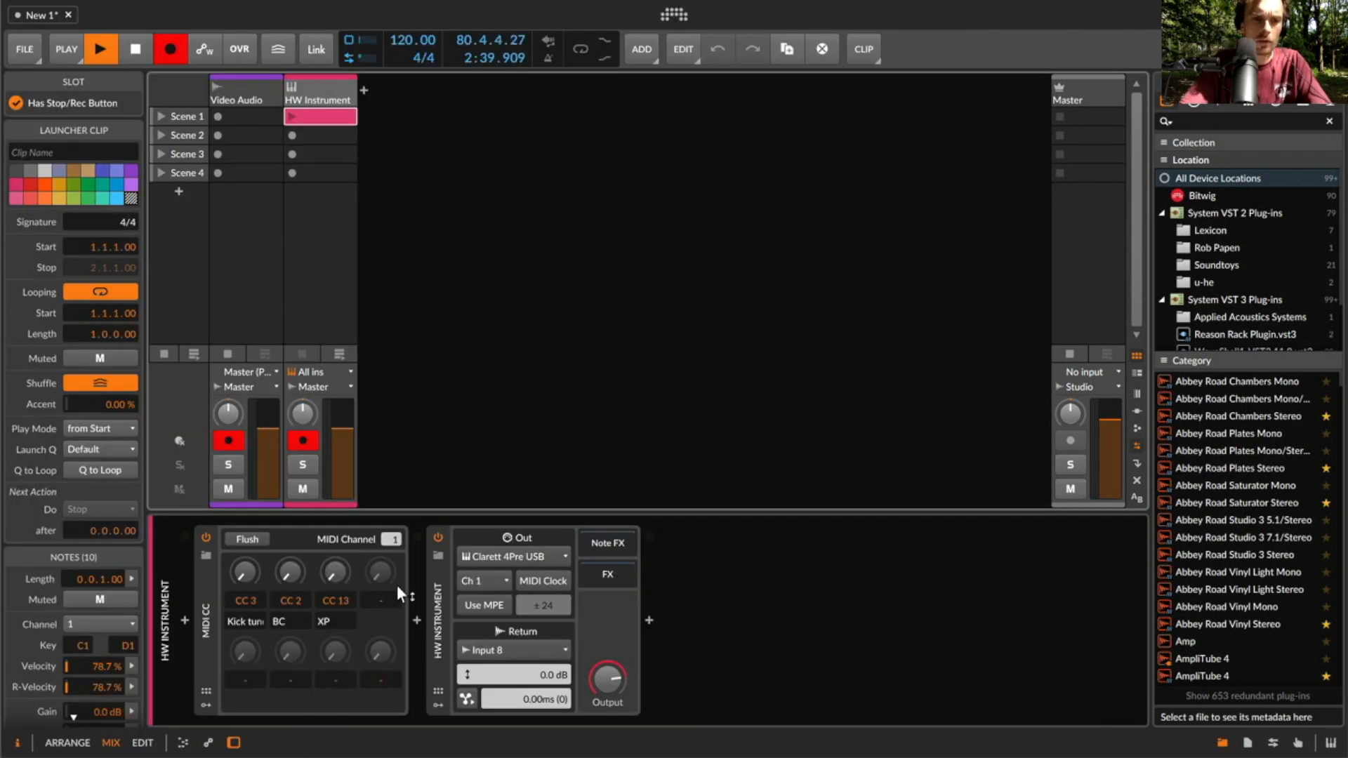
{"action": "left_click", "coordinate": [298, 597]}
{"action": "type", "text": "64"}
{"action": "key", "text": "Return"}
{"action": "left_click", "coordinate": [292, 616]}
{"action": "key", "text": "super+a"}
{"action": "type", "text": "Kick Decay"}
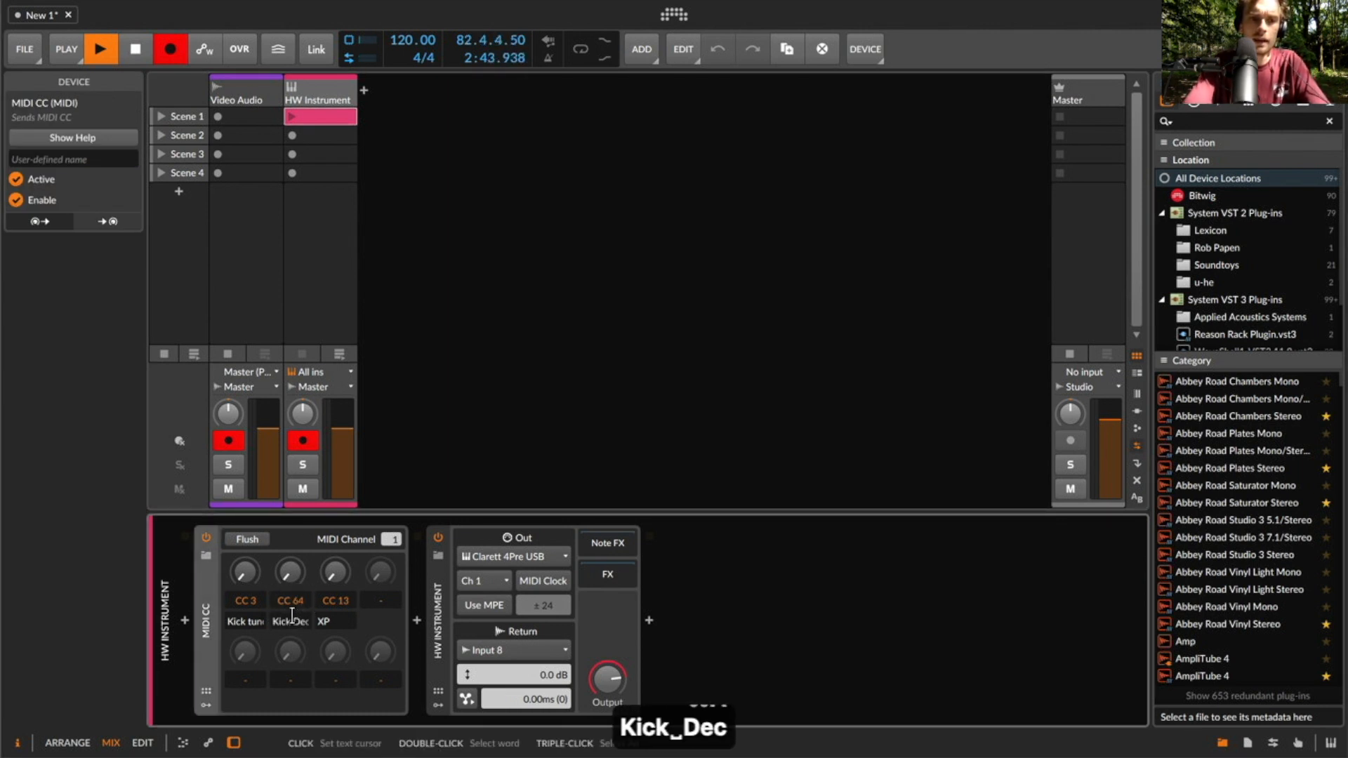
{"action": "key", "text": "Return"}
Assign the MIDI CC device's third knob to CC 2 and label it "Kick Attack"
{"action": "left_click", "coordinate": [336, 600]}
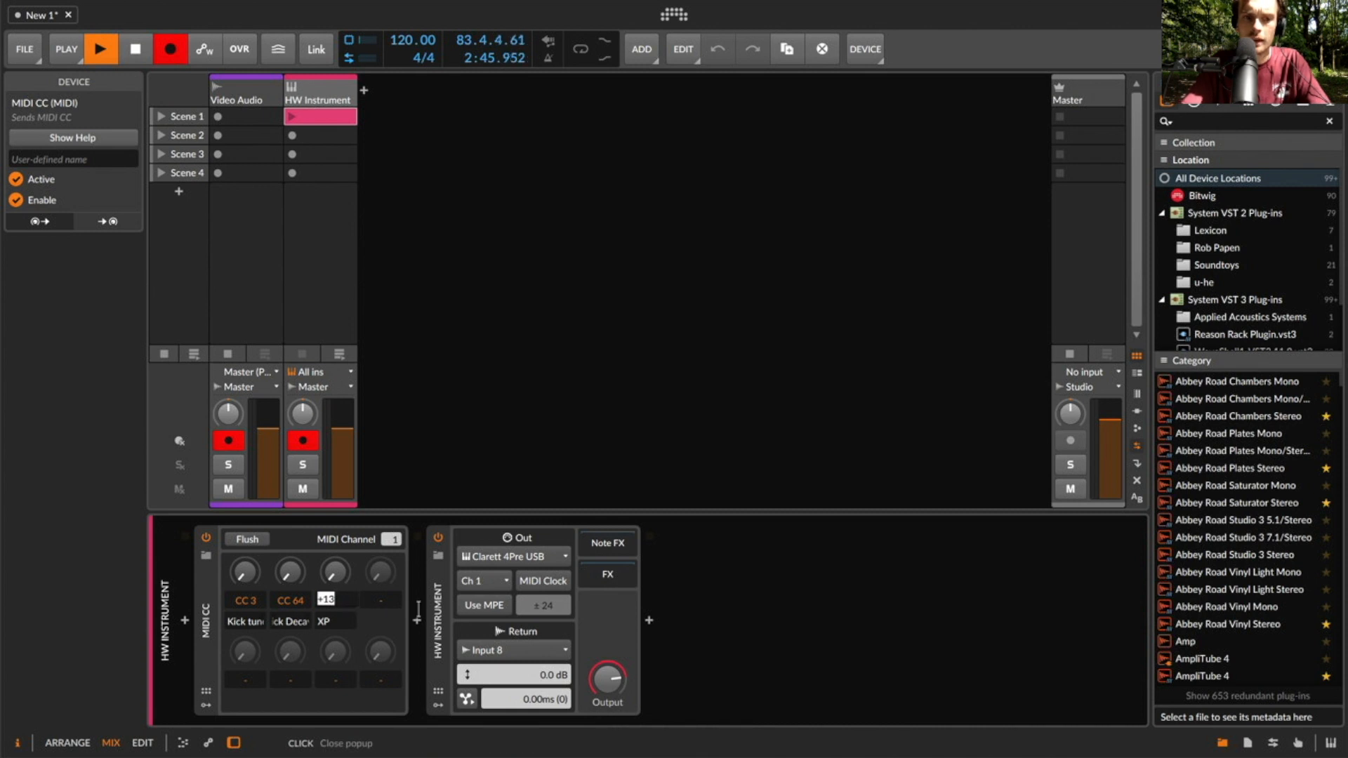
{"action": "type", "text": "2"}
{"action": "key", "text": "Return"}
{"action": "left_click", "coordinate": [345, 618]}
{"action": "type", "text": "a"}
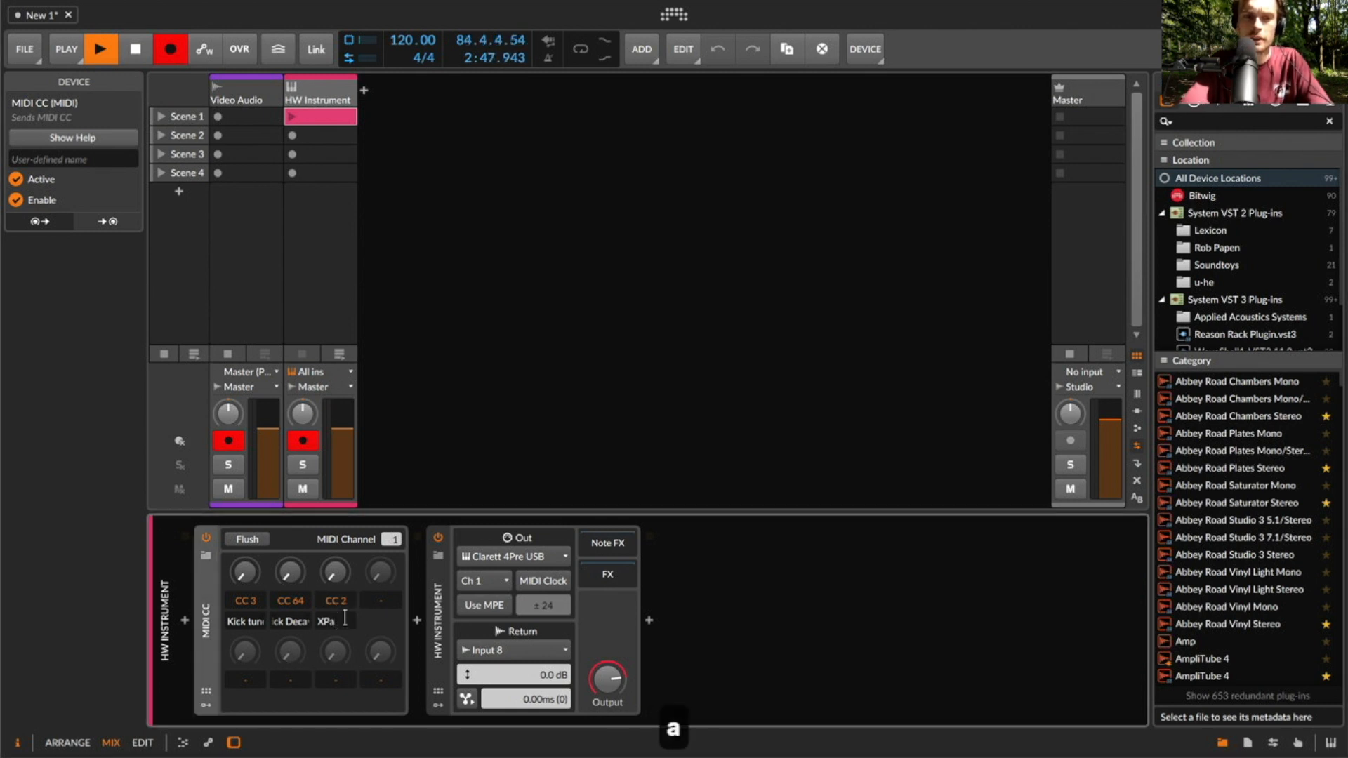
{"action": "type", "text": "Kick Attack"}
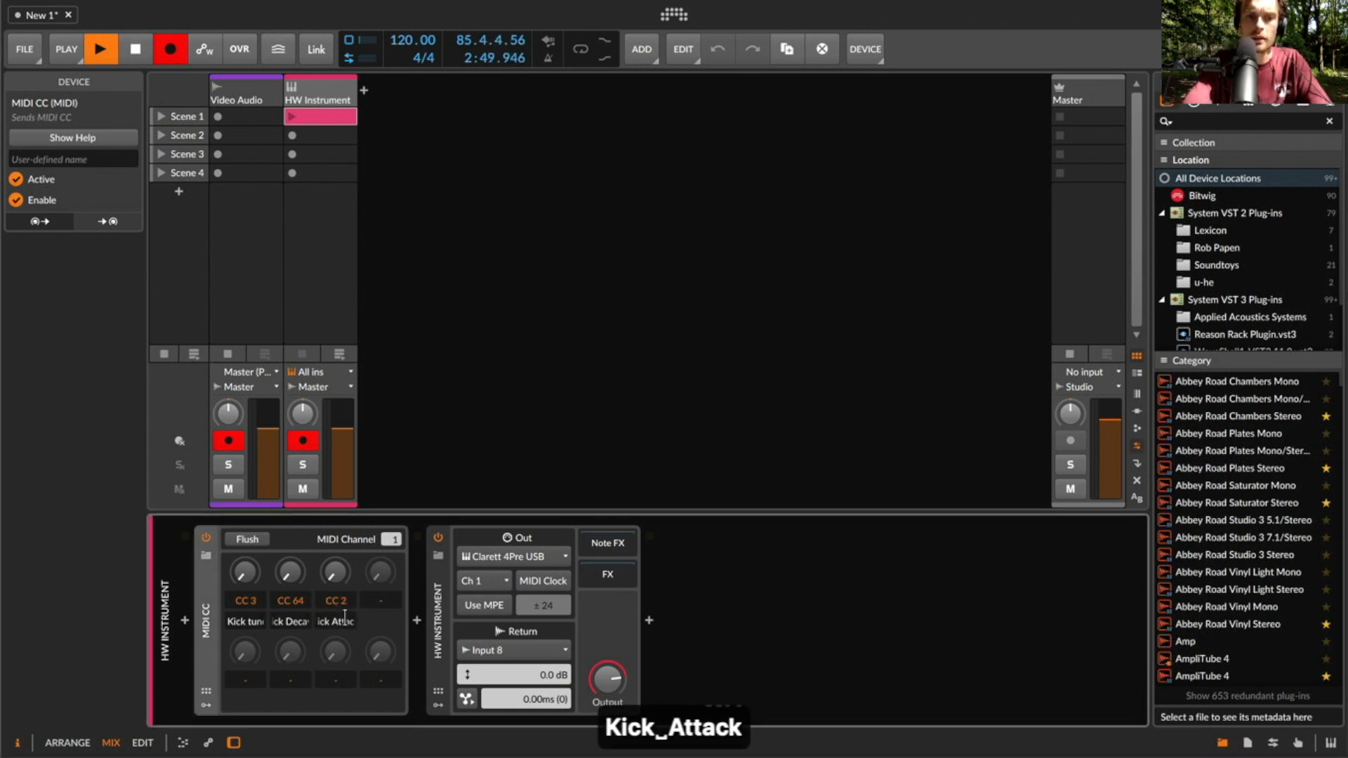
{"action": "key", "text": "Return"}
Open the Scene 1 clip's notes and mute all the C#1 and D1 notes, leaving only the kick active
{"action": "double_click", "coordinate": [310, 114]}
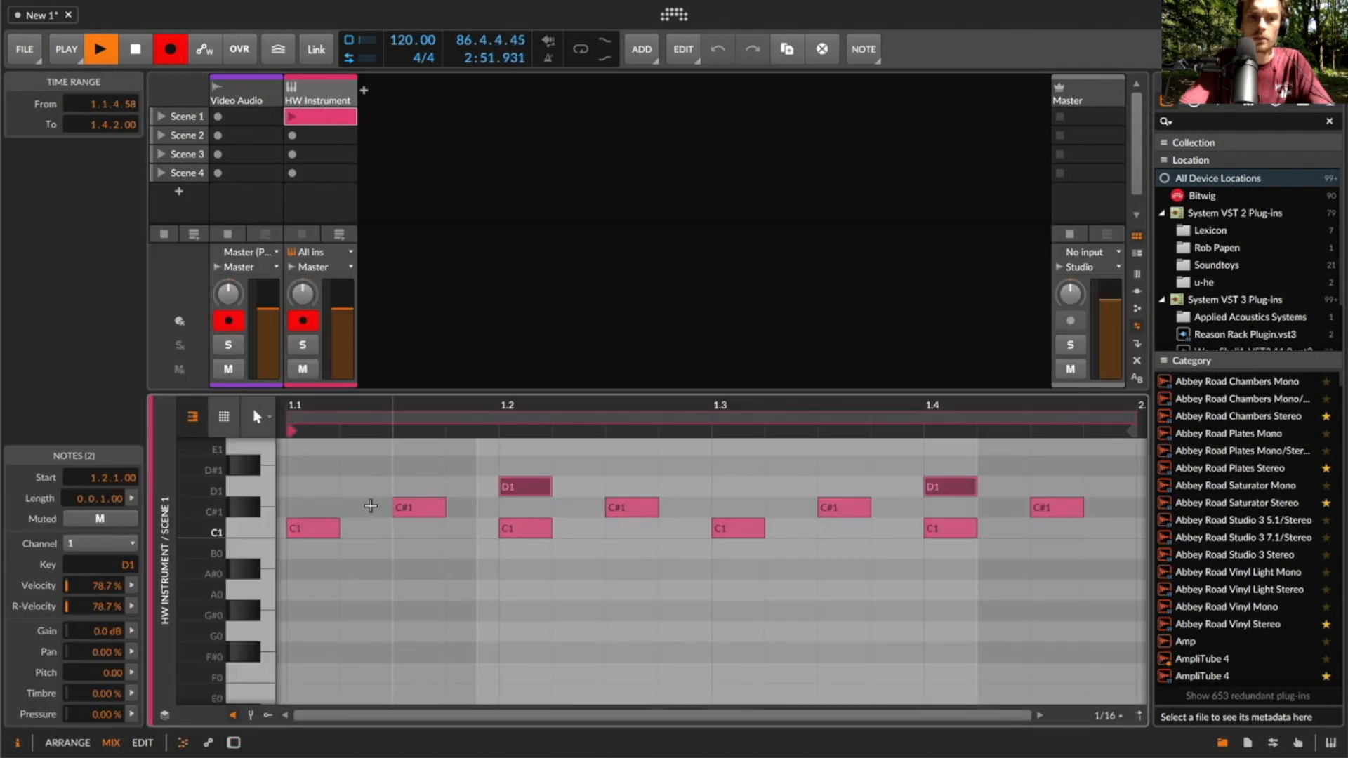
{"action": "key", "text": "0"}
Launch the Scene 1 clip, sweep the kick tune, decay and attack knobs to test them, and stop the clip
{"action": "left_click", "coordinate": [292, 115]}
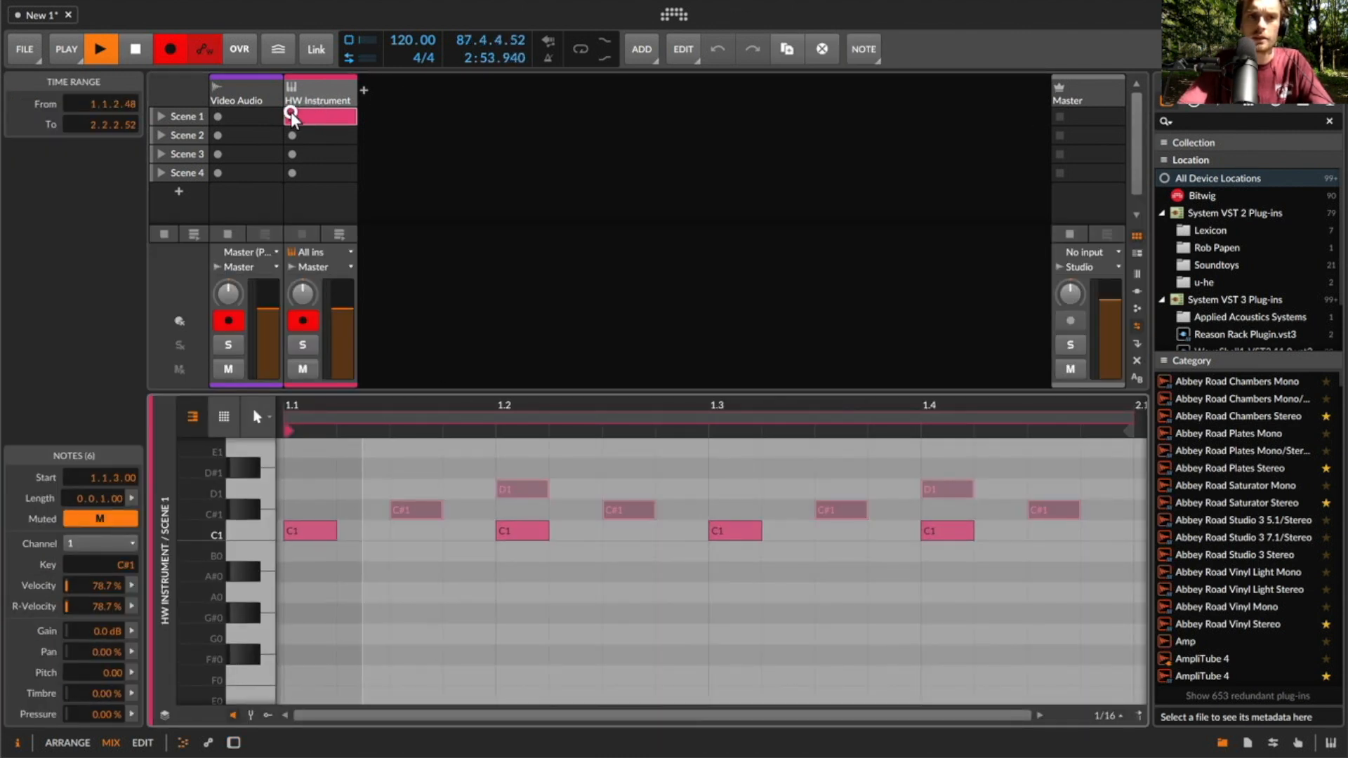
{"action": "double_click", "coordinate": [312, 95]}
{"action": "left_click_drag", "start_coordinate": [252, 573], "coordinate": [251, 491]}
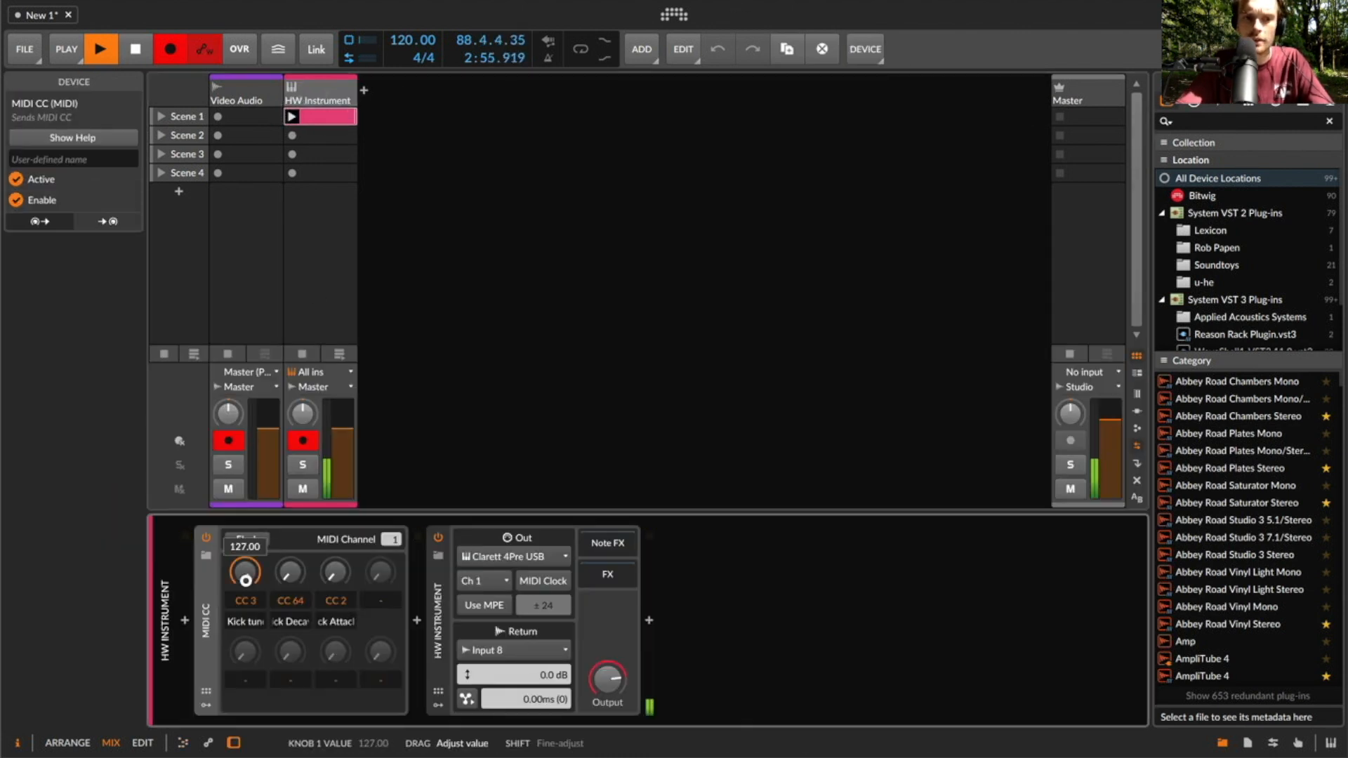
{"action": "left_click_drag", "start_coordinate": [293, 573], "coordinate": [293, 653]}
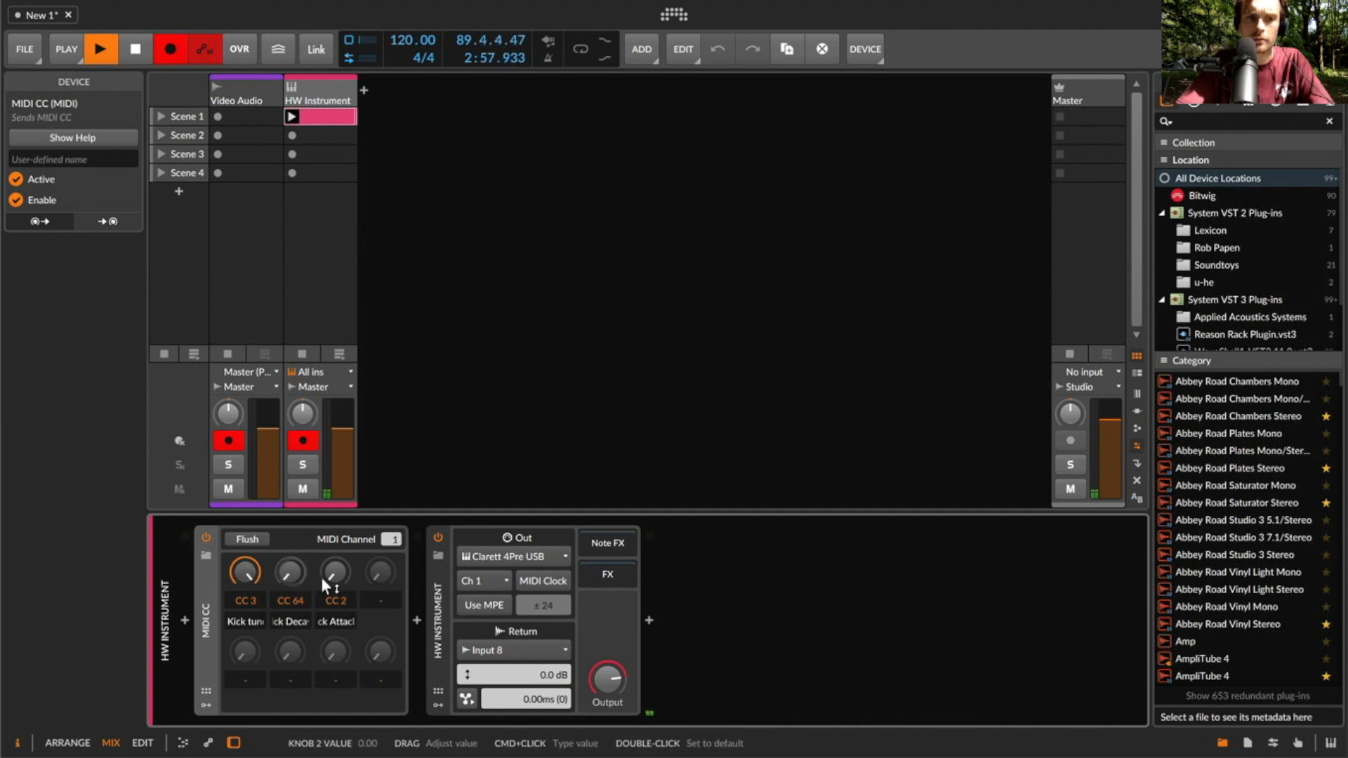
{"action": "left_click_drag", "start_coordinate": [334, 574], "coordinate": [334, 513]}
{"action": "mouse_move", "coordinate": [244, 572]}
{"action": "left_mouse_down"}
{"action": "mouse_move", "coordinate": [288, 571]}
{"action": "mouse_move", "coordinate": [244, 587]}
{"action": "left_mouse_up"}
{"action": "left_click_drag", "start_coordinate": [323, 567], "coordinate": [273, 588]}
{"action": "left_click", "coordinate": [300, 353]}
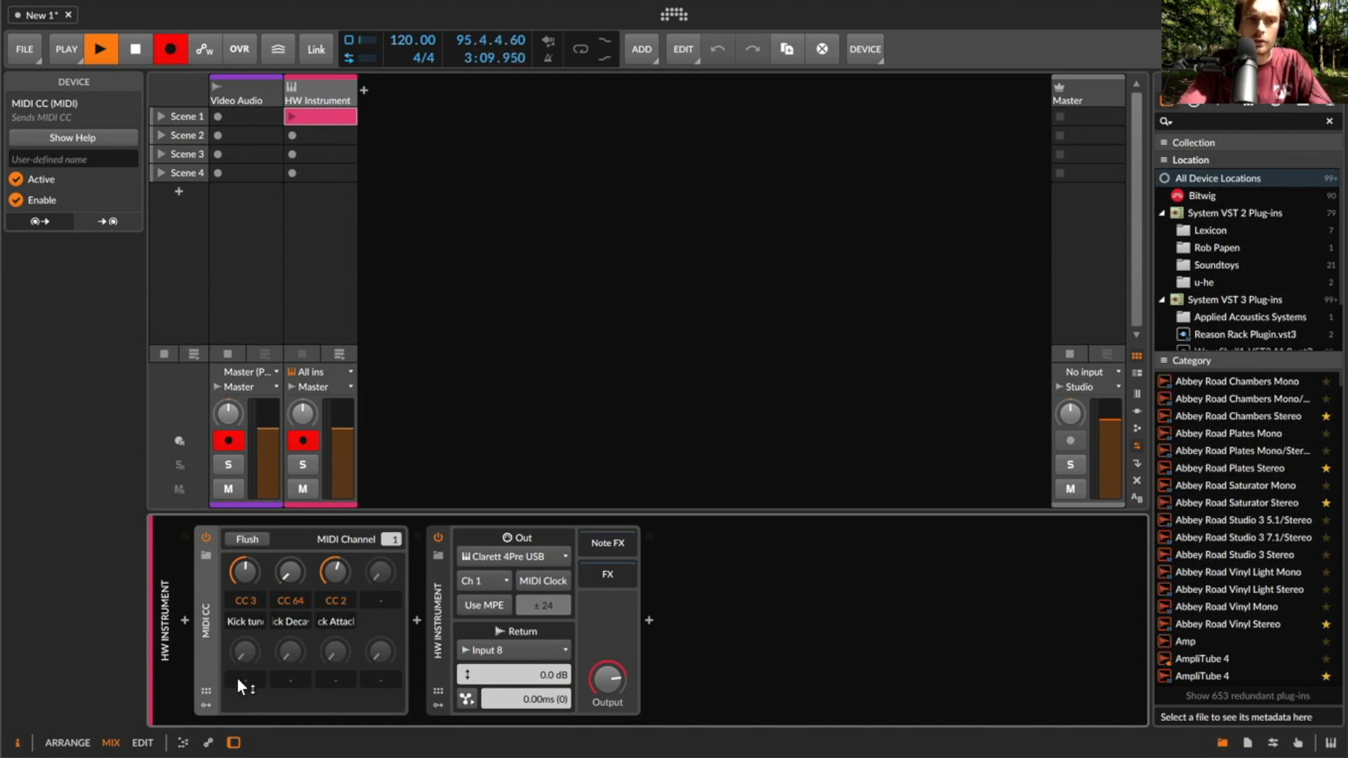
Correct the first knob's label on the MIDI CC device to "Kick Tune" with a capital T
{"action": "left_click", "coordinate": [256, 625]}
{"action": "key", "text": "Left"}
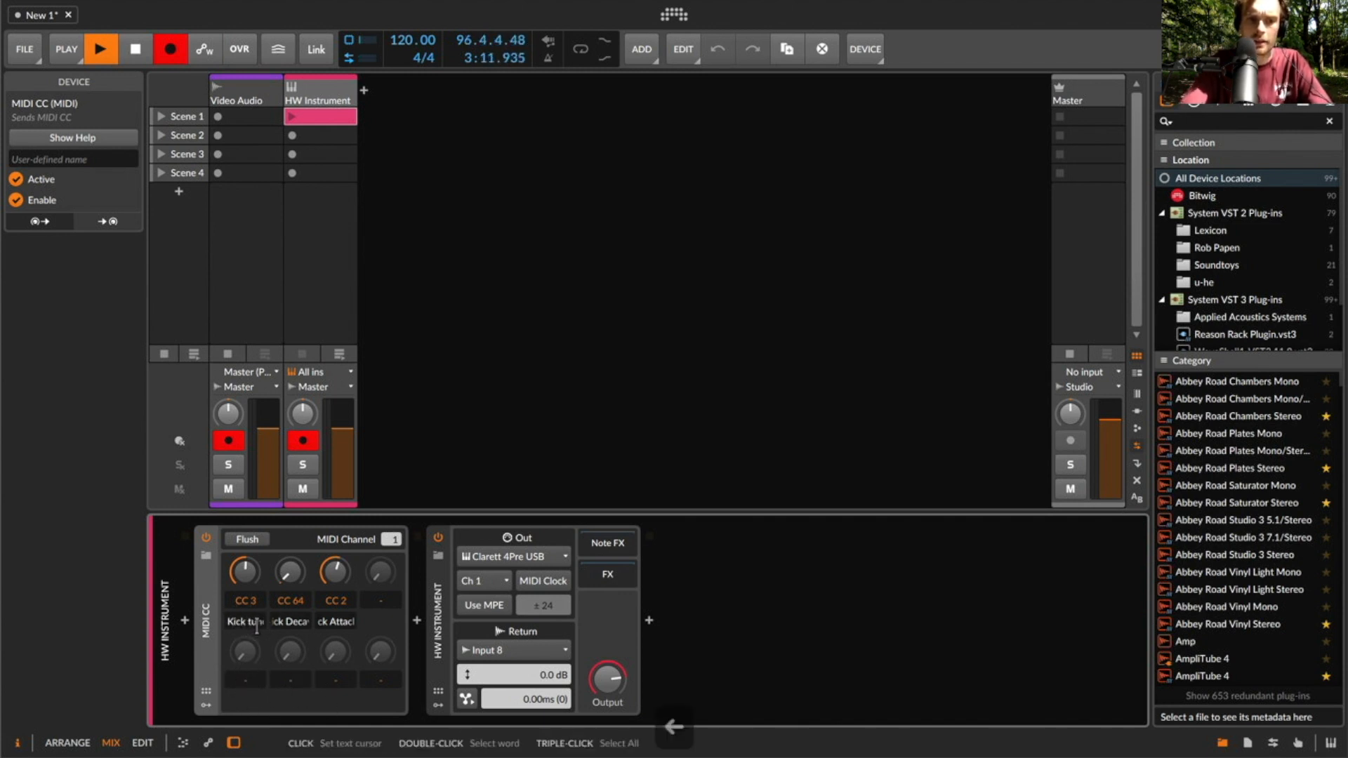
{"action": "key", "text": "BackSpace"}
{"action": "type", "text": "T"}
{"action": "left_click", "coordinate": [248, 677]}
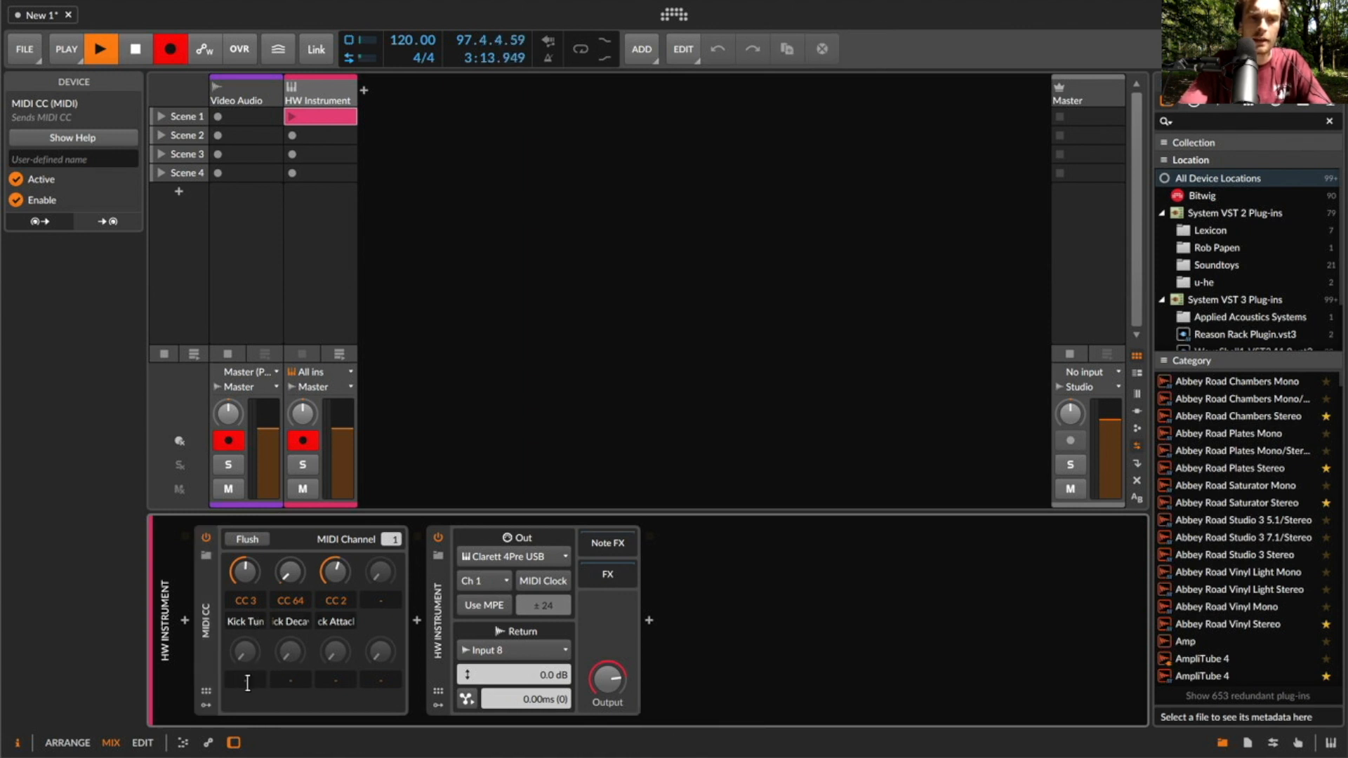
Look up the SD Tune controller in the manual, assign the fifth knob to CC 11, and label it "Snare Tune"
{"action": "left_click", "coordinate": [25, 521]}
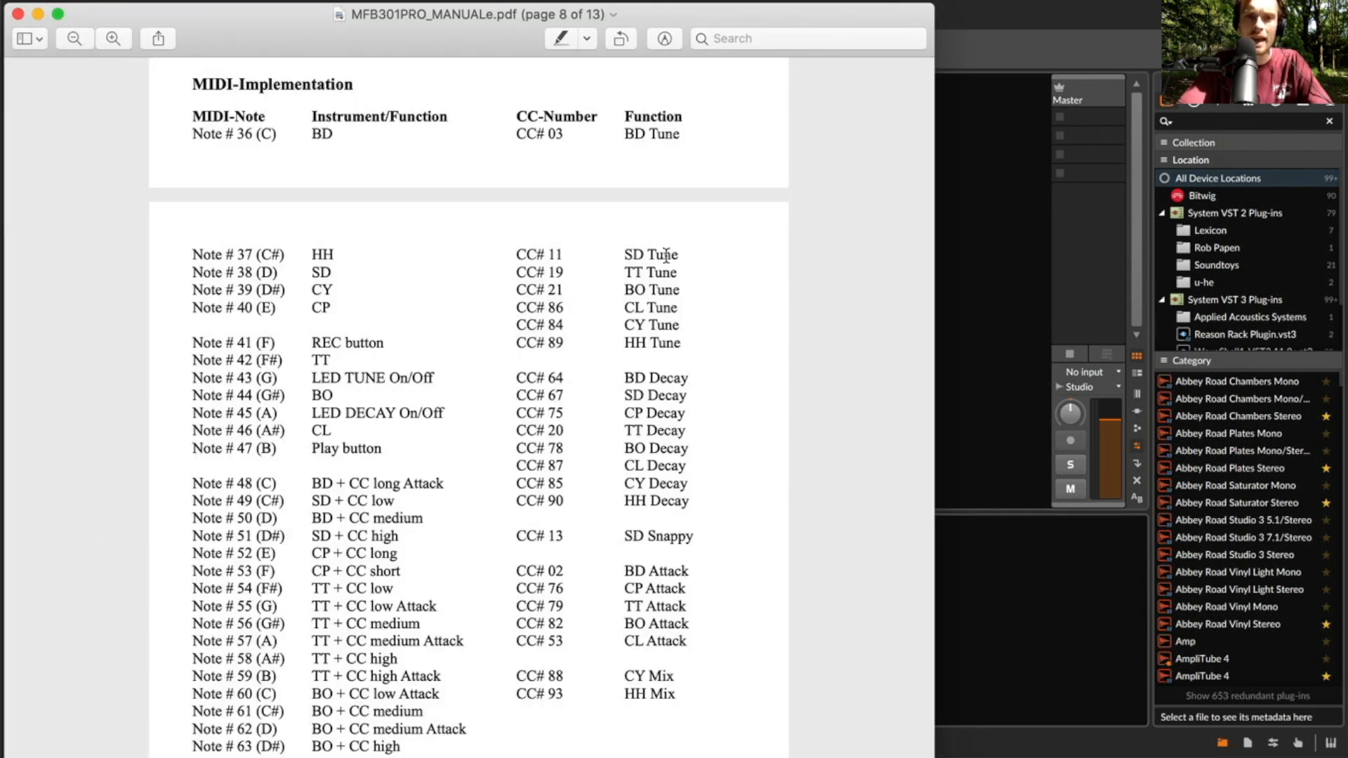
{"action": "left_click", "coordinate": [939, 263]}
{"action": "left_click", "coordinate": [245, 679]}
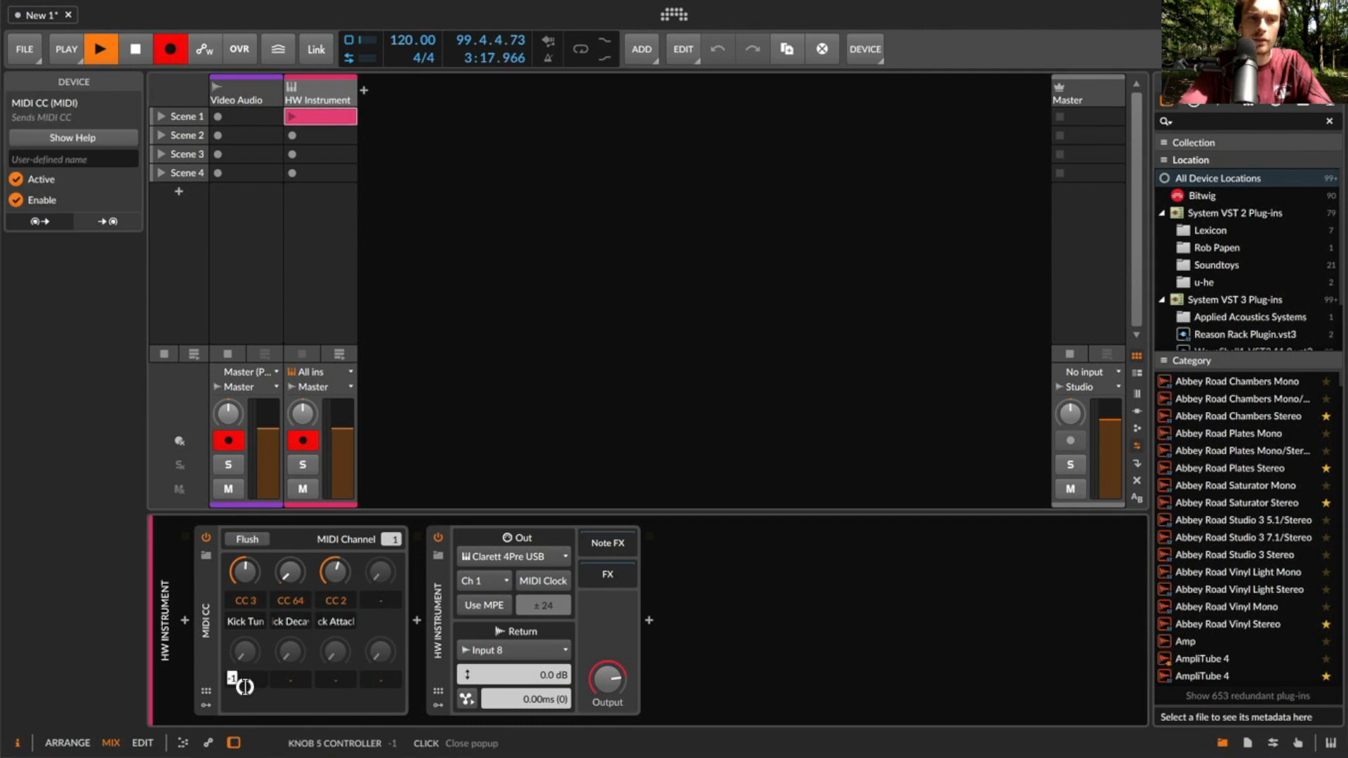
{"action": "type", "text": "11"}
{"action": "key", "text": "Return"}
{"action": "left_click", "coordinate": [242, 701]}
{"action": "type", "text": "S"}
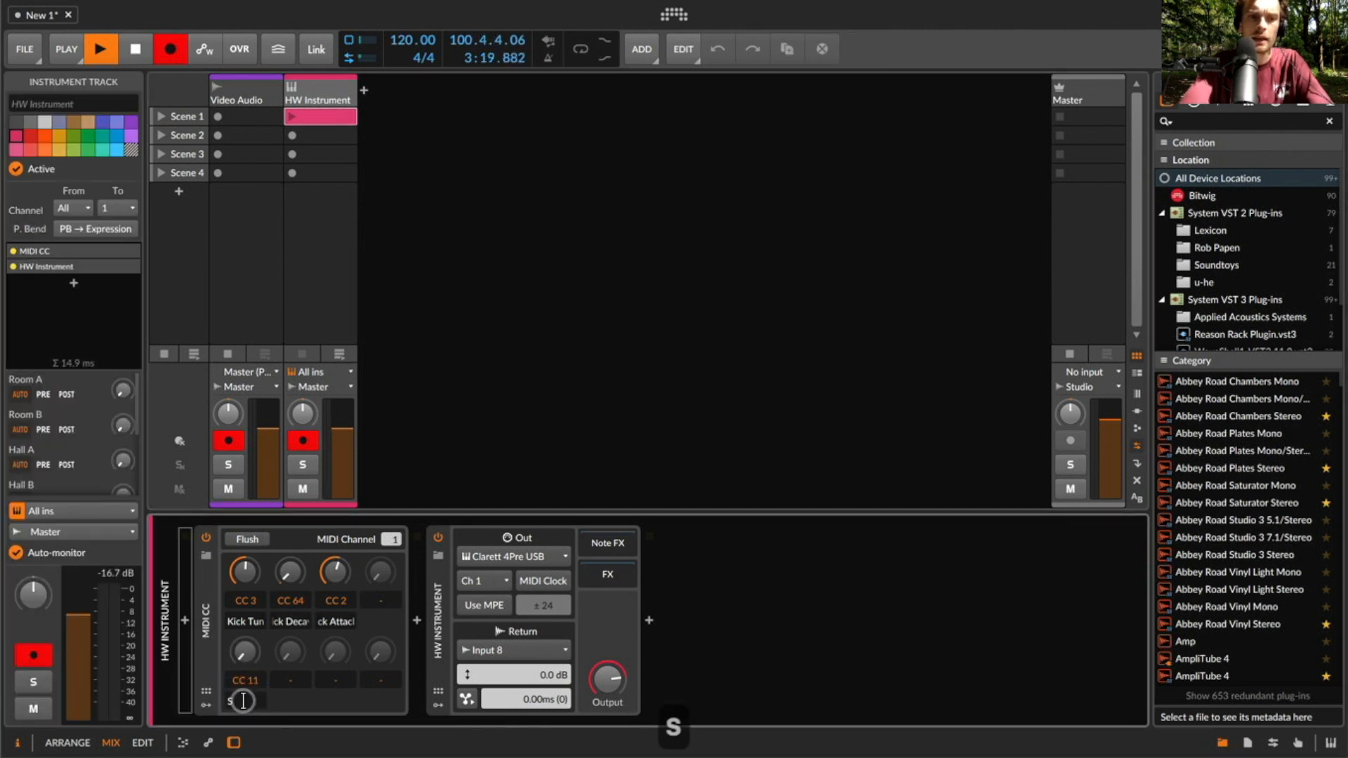
{"action": "type", "text": "nare Tune"}
{"action": "key", "text": "Return"}
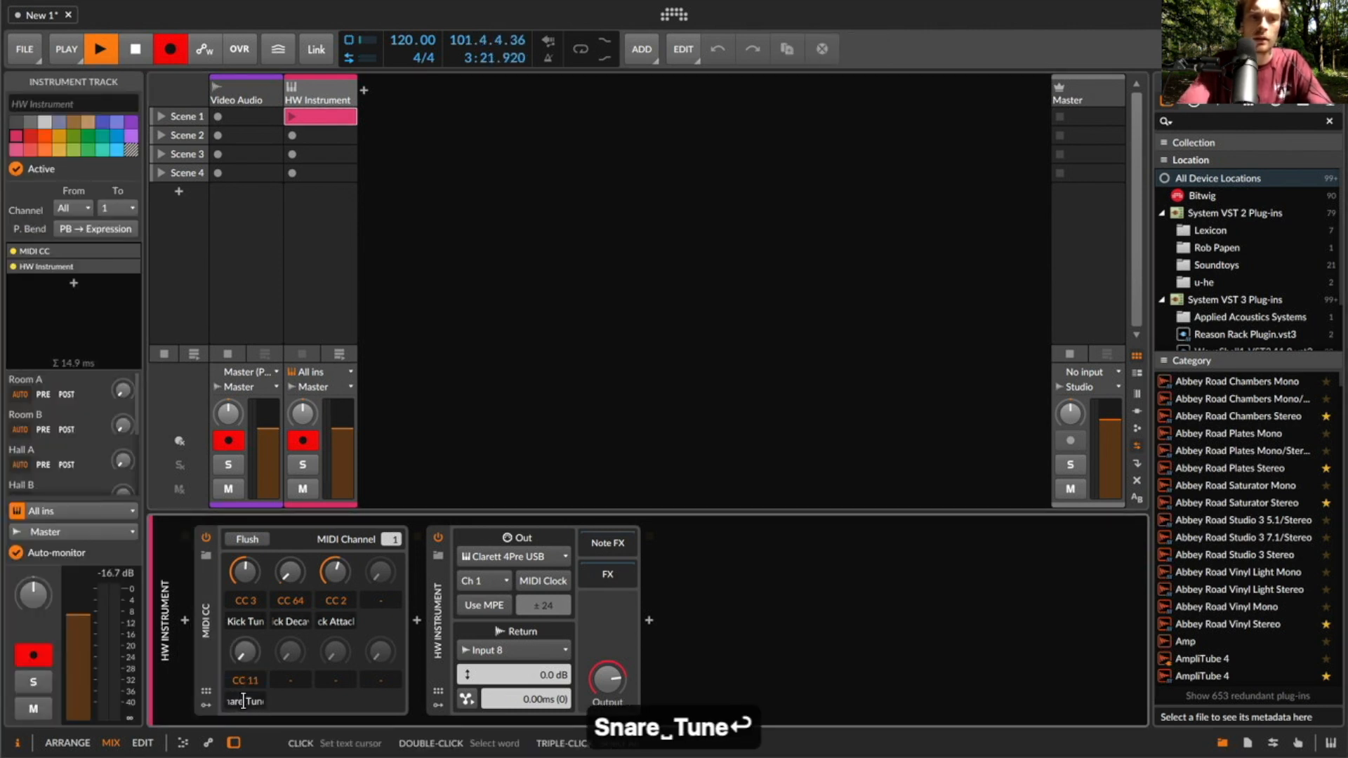
Look up the SD Decay controller in the manual, assign the sixth knob to CC 67, and label it "Snare Decay"
{"action": "mouse_move", "coordinate": [2, 580]}
{"action": "left_click", "coordinate": [23, 537]}
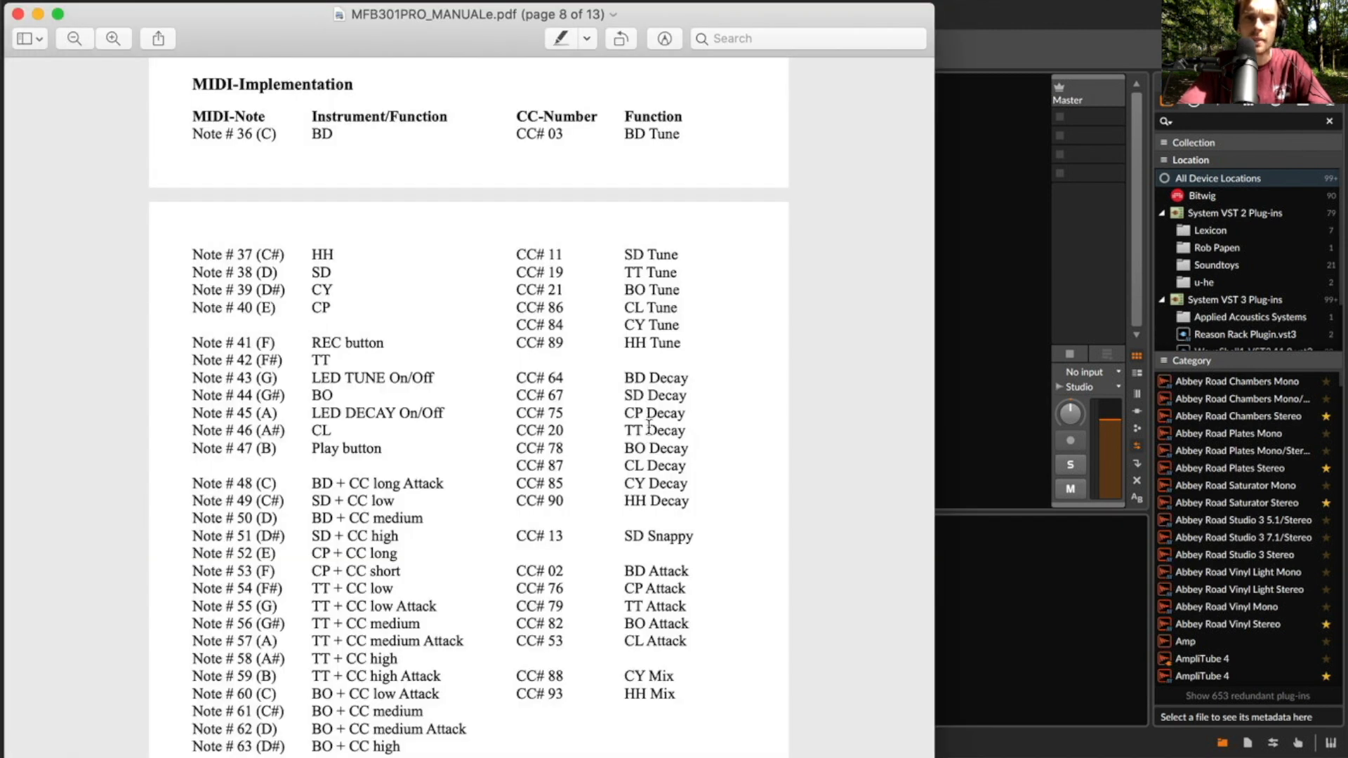
{"action": "left_click", "coordinate": [1006, 311]}
{"action": "left_click", "coordinate": [293, 680]}
{"action": "type", "text": "67"}
{"action": "key", "text": "Return"}
{"action": "type", "text": "D"}
{"action": "key", "text": "BackSpace"}
{"action": "type", "text": "Snare Decay"}
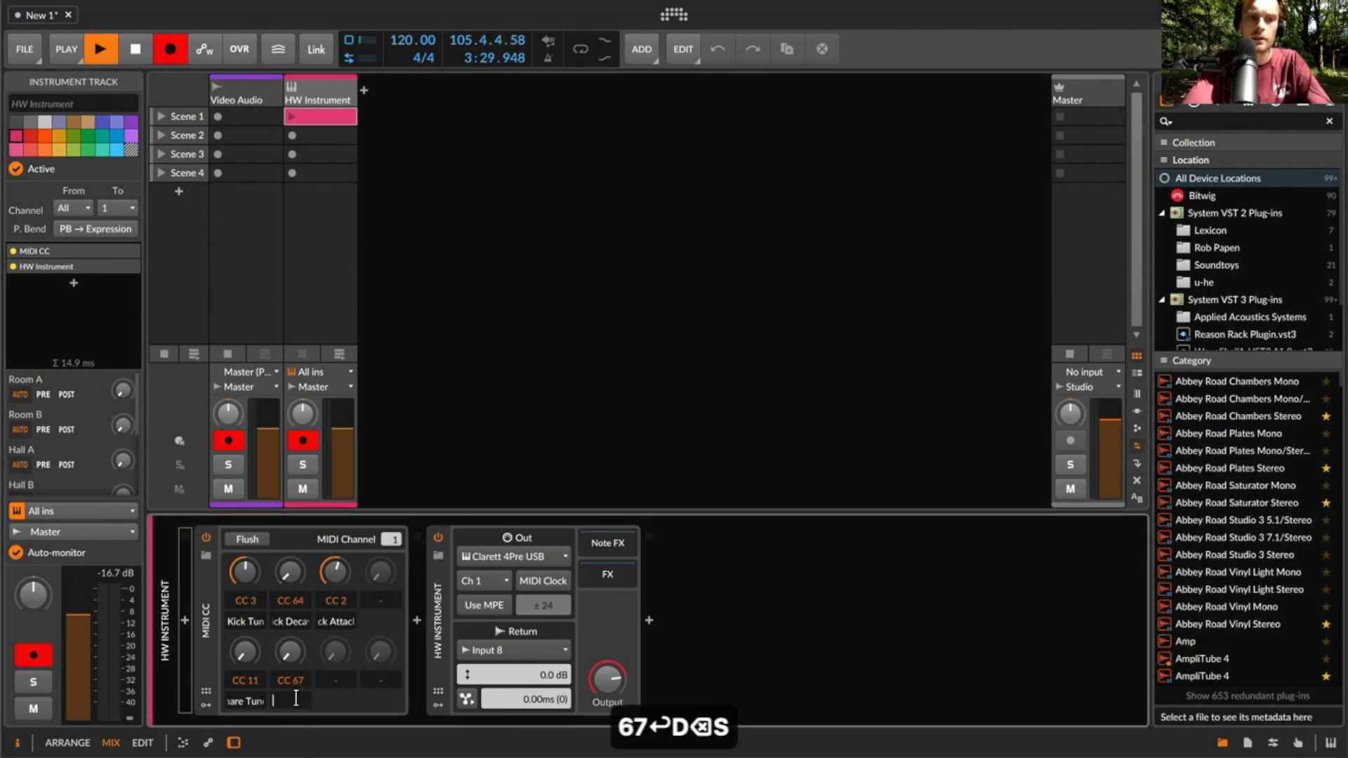
{"action": "key", "text": "Return"}
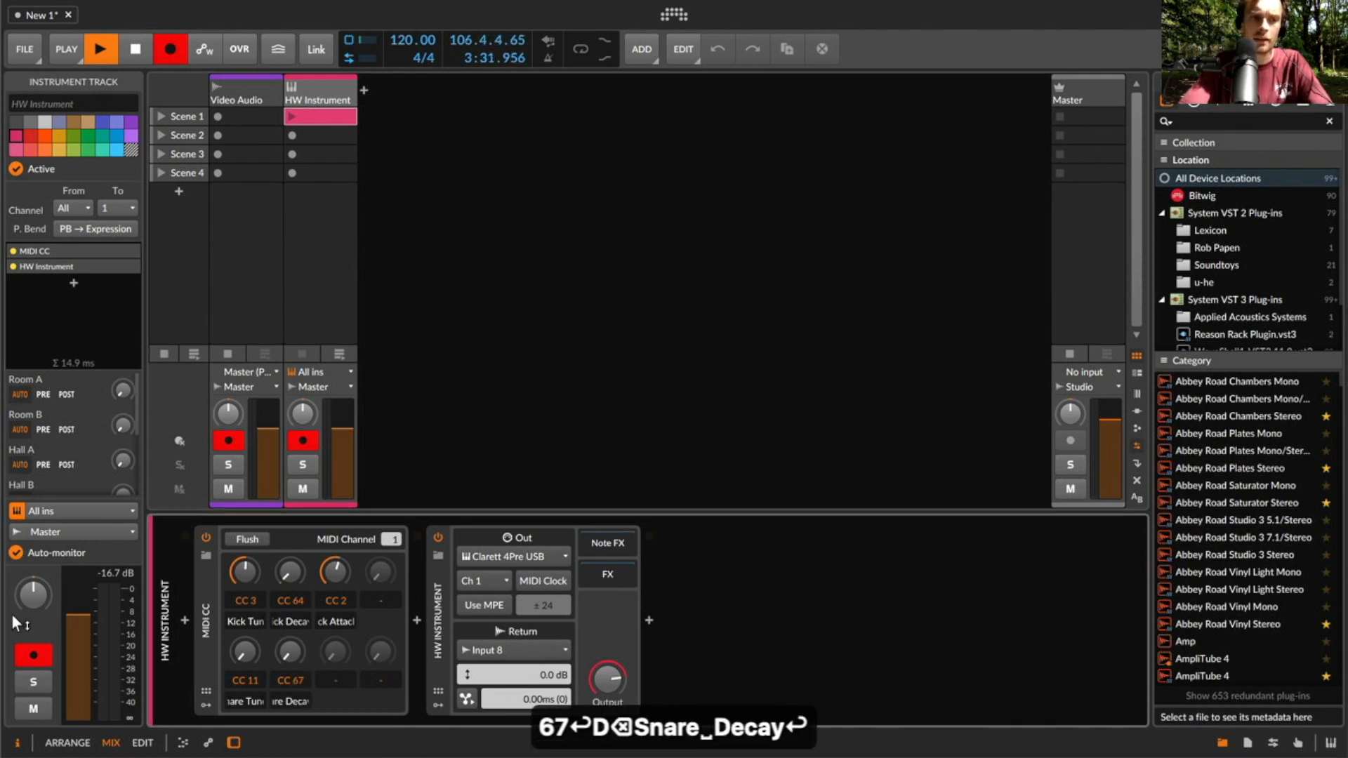
Look up the SD Snappy controller in the manual, assign the seventh knob to CC 13, and label it "Snare Noise"
{"action": "left_click", "coordinate": [25, 518]}
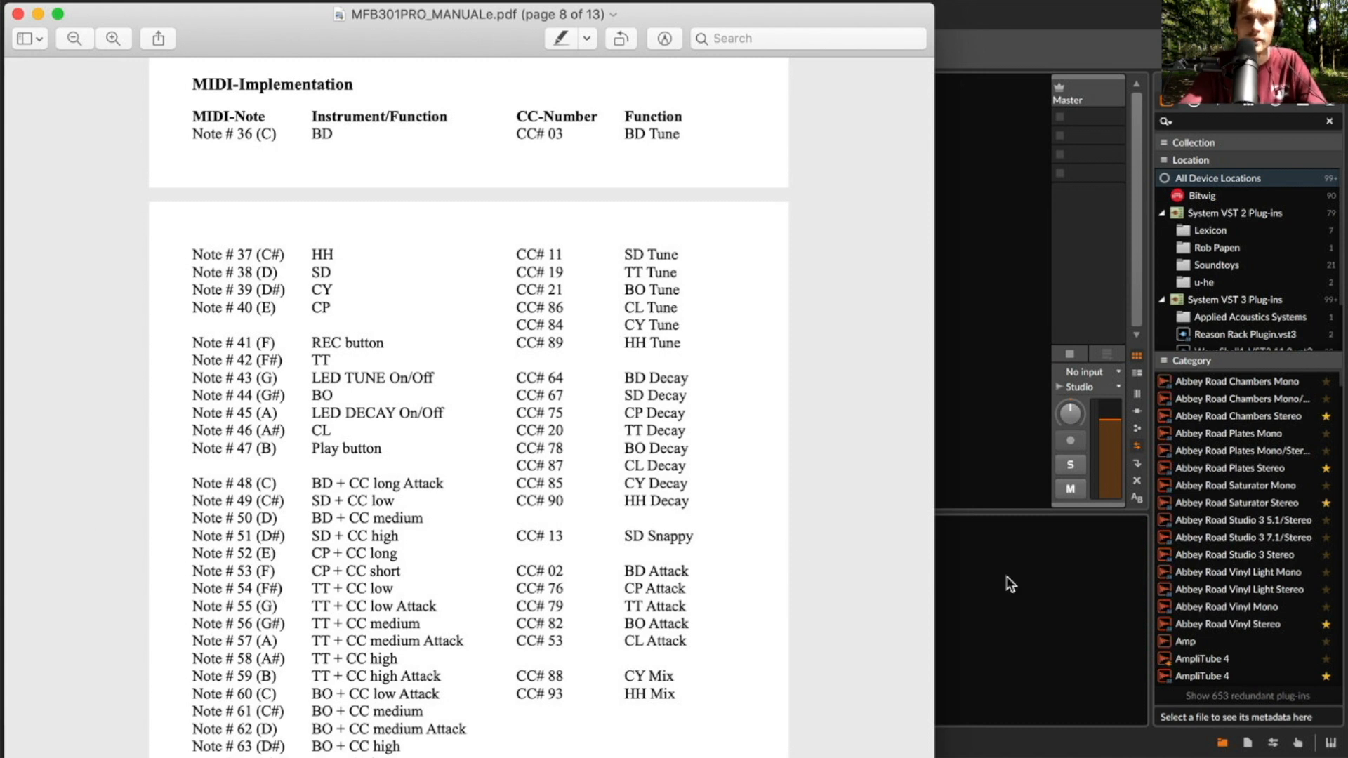
{"action": "left_click", "coordinate": [1029, 608]}
{"action": "double_click", "coordinate": [330, 679]}
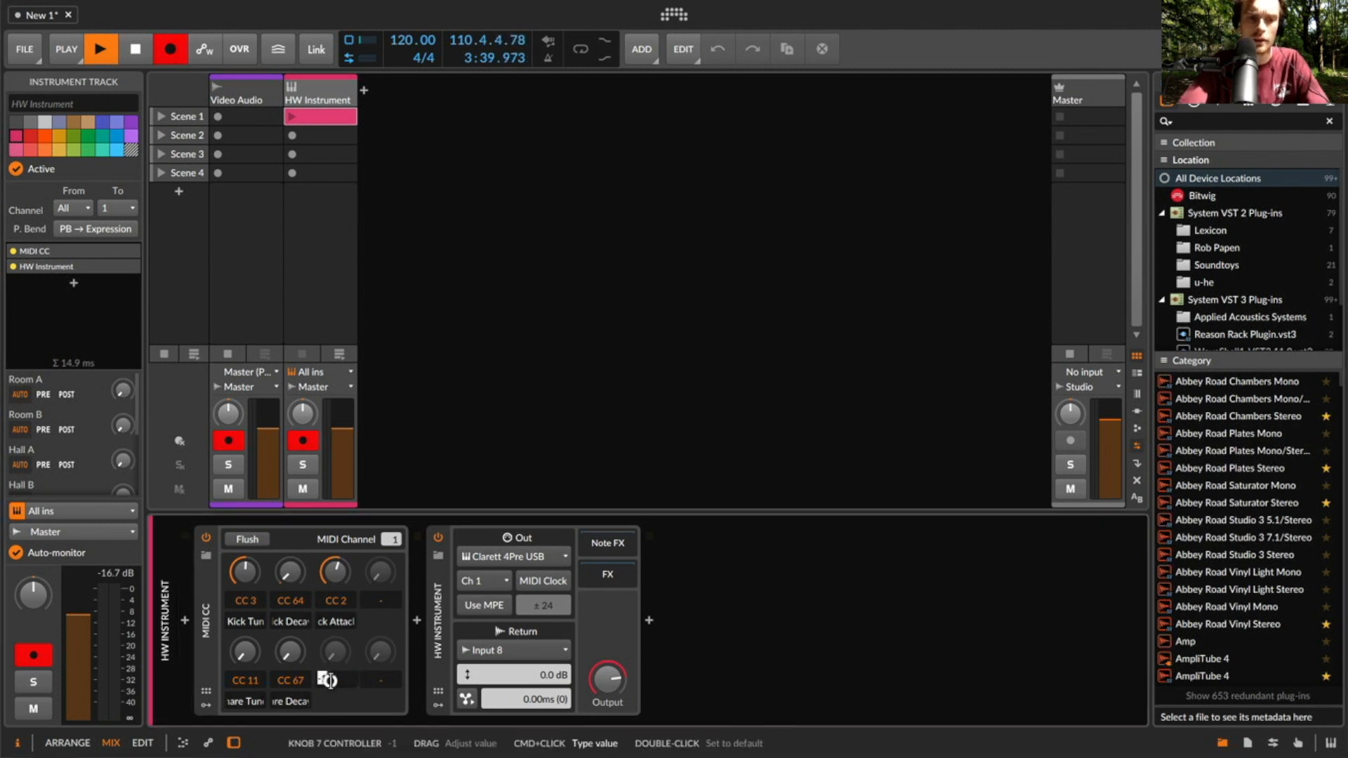
{"action": "type", "text": "13"}
{"action": "key", "text": "Return"}
{"action": "double_click", "coordinate": [341, 701]}
{"action": "type", "text": "S"}
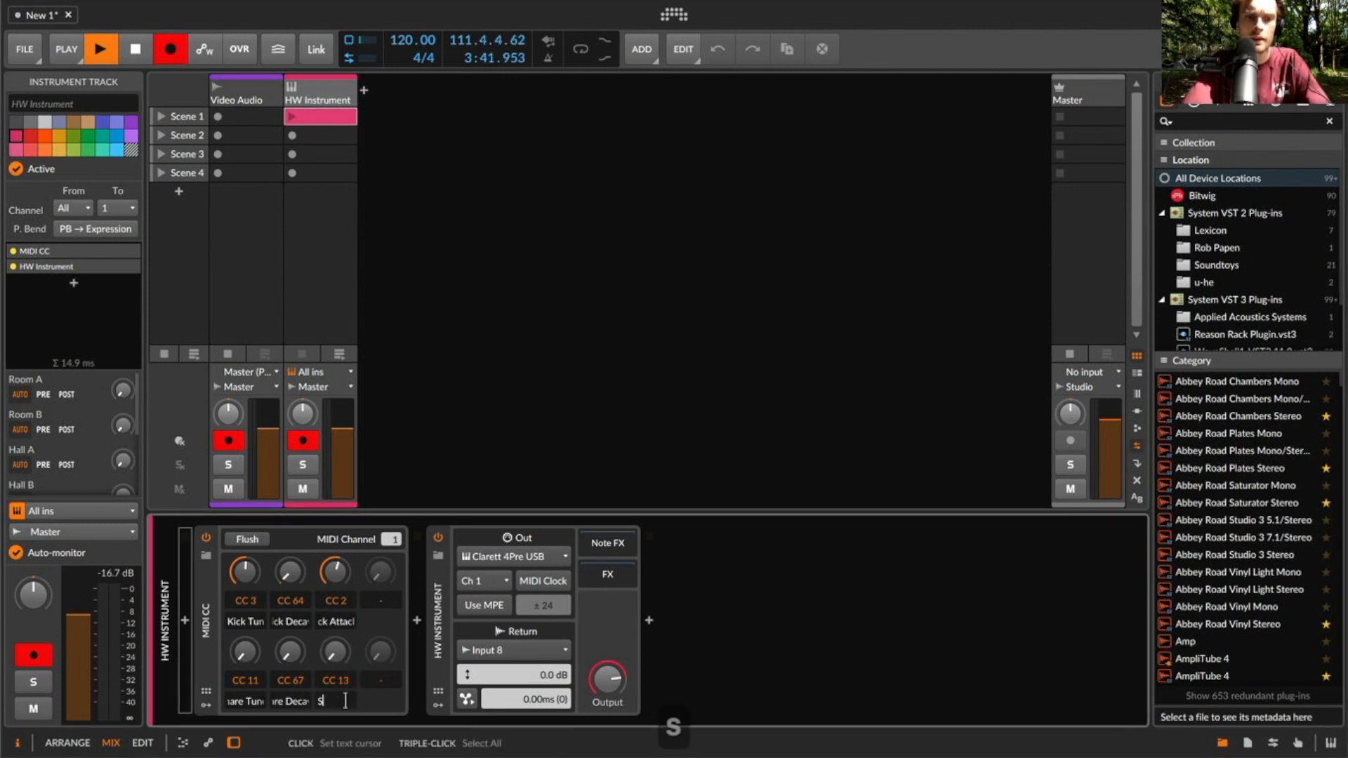
{"action": "type", "text": "nare NOise"}
{"action": "key", "text": "Return"}
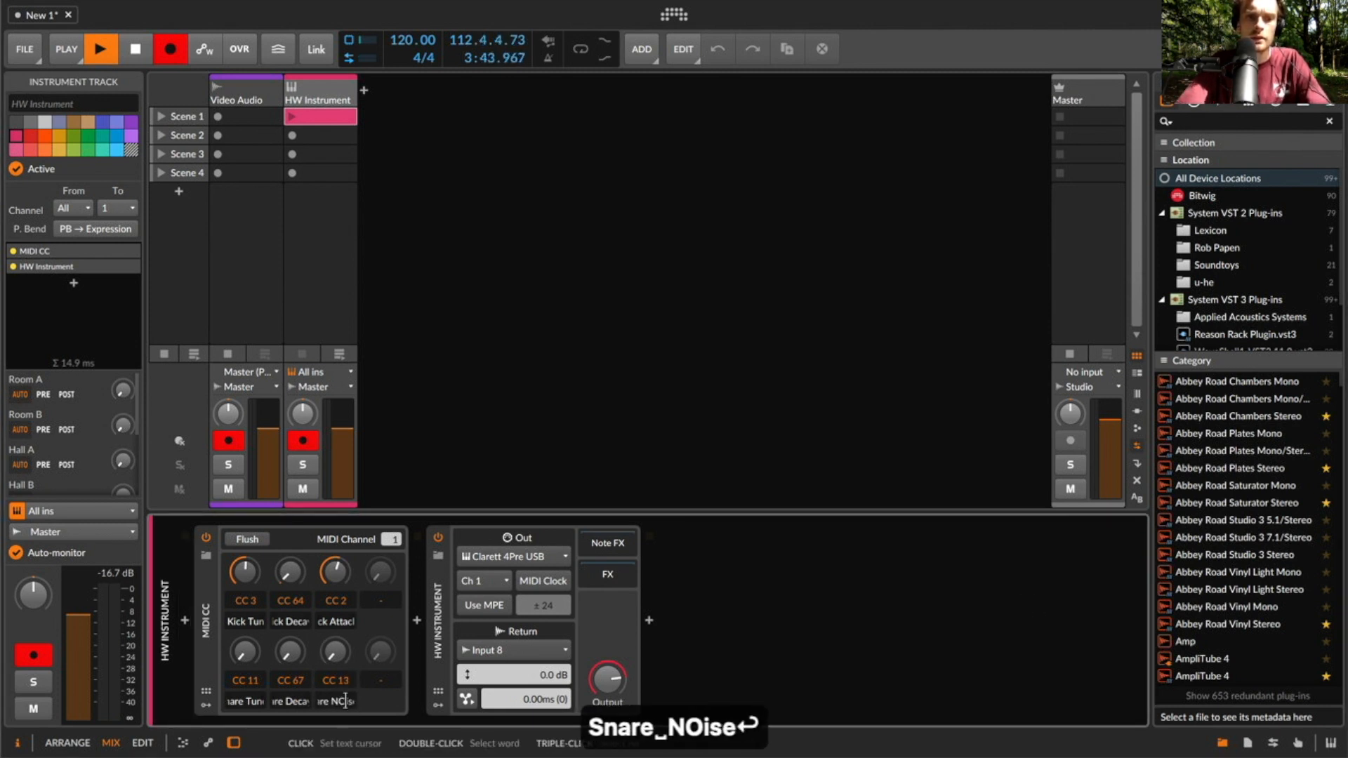
{"action": "key", "text": "super+r"}
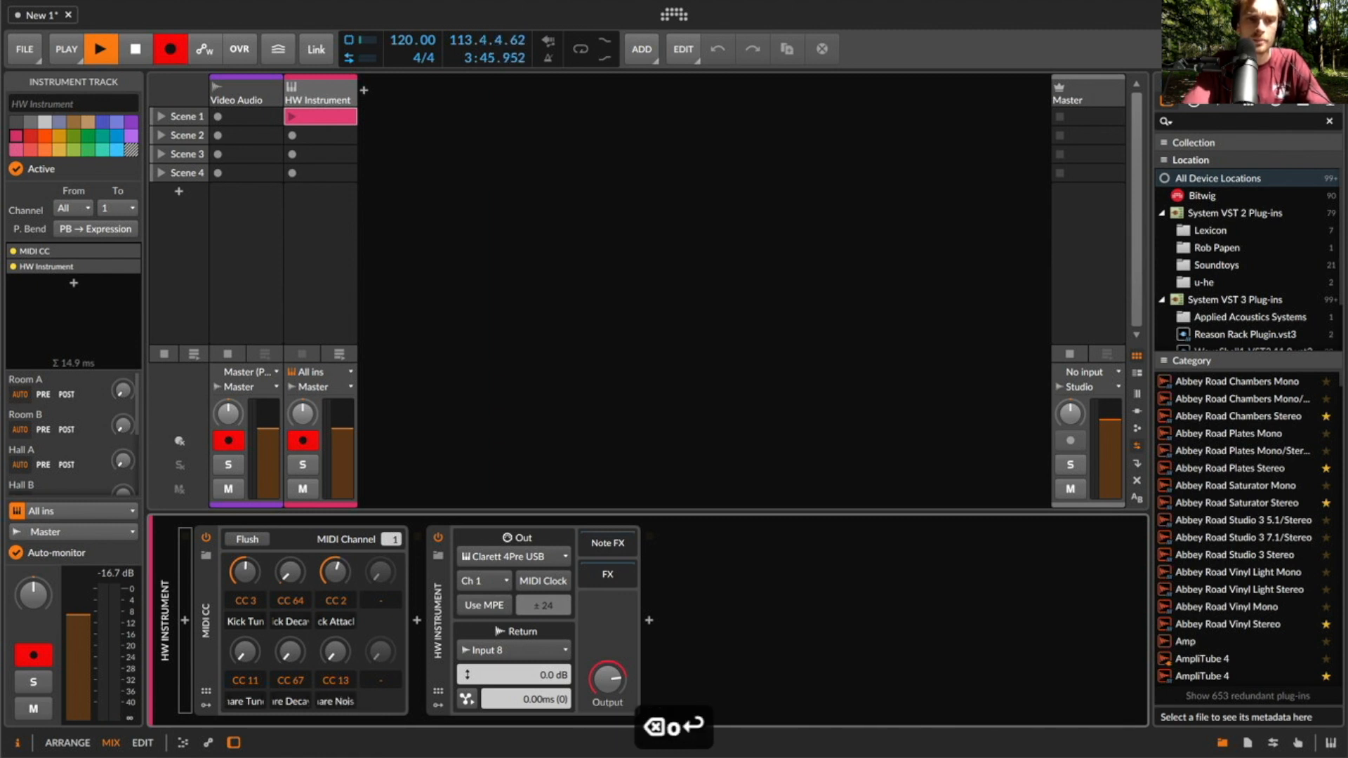
Unmute the D1 snare notes in the Scene 1 clip, launch the clip, and return to the HW Instrument track's devices
{"action": "double_click", "coordinate": [317, 114]}
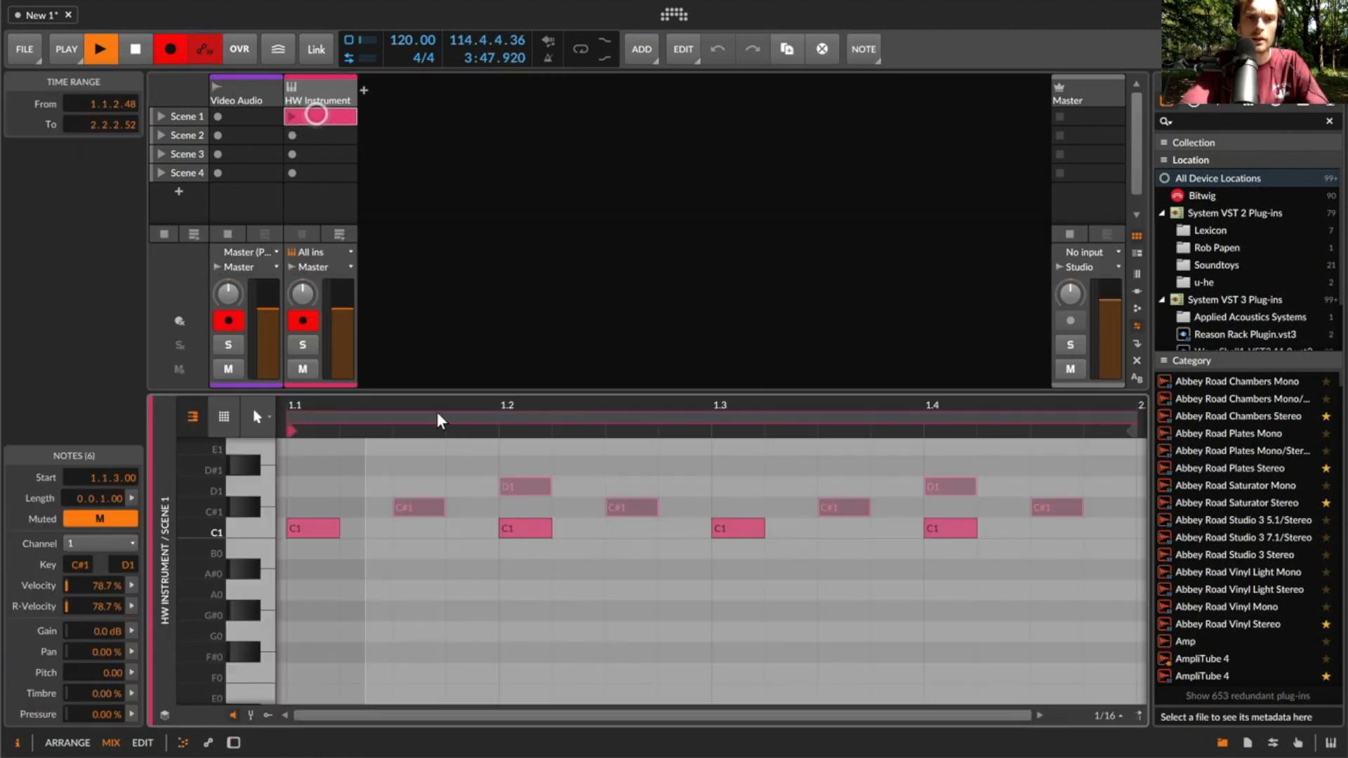
{"action": "left_click_drag", "start_coordinate": [360, 487], "coordinate": [730, 491]}
{"action": "left_click_drag", "start_coordinate": [475, 483], "coordinate": [1048, 471]}
{"action": "key", "text": "0"}
{"action": "left_click", "coordinate": [306, 78]}
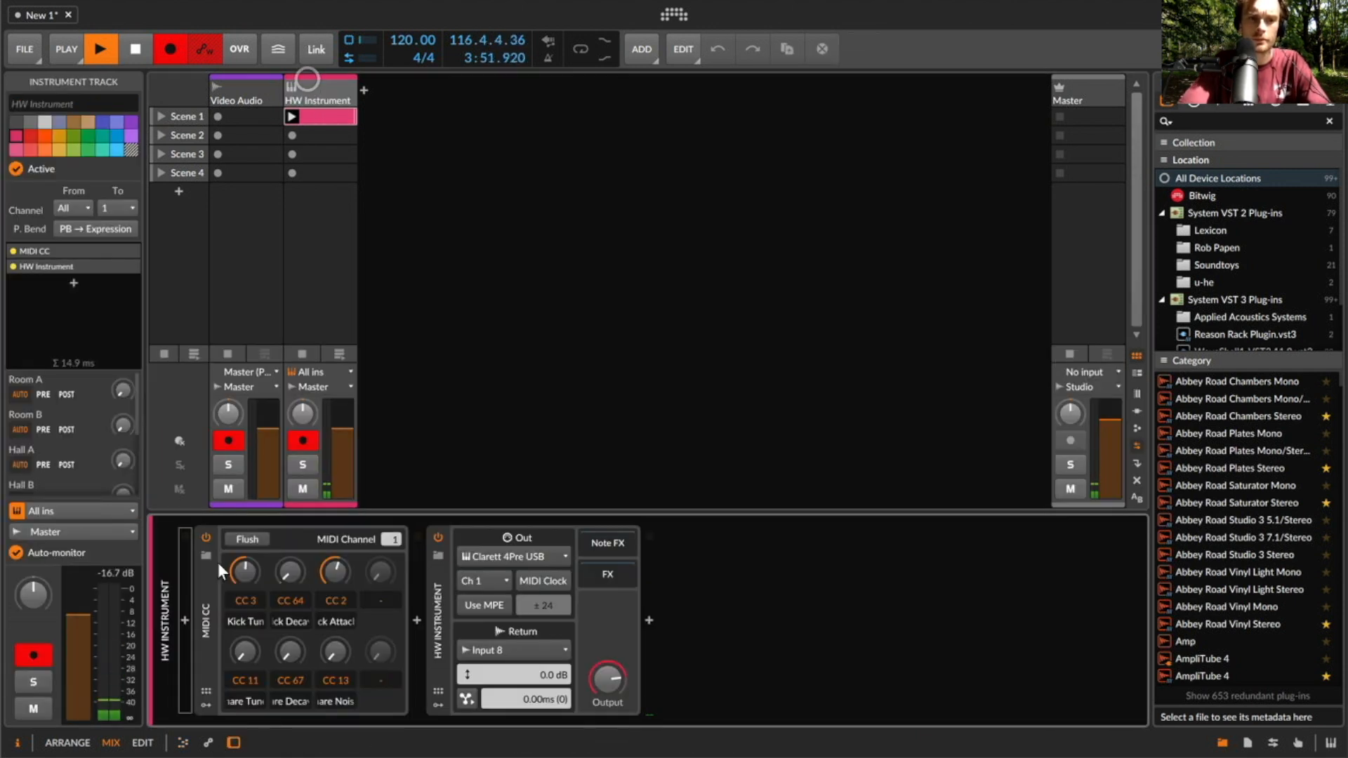
Test the snare knobs during playback, reset snare tune and decay to zero, leave snare noise at maximum, and stop the clip
{"action": "mouse_move", "coordinate": [294, 663]}
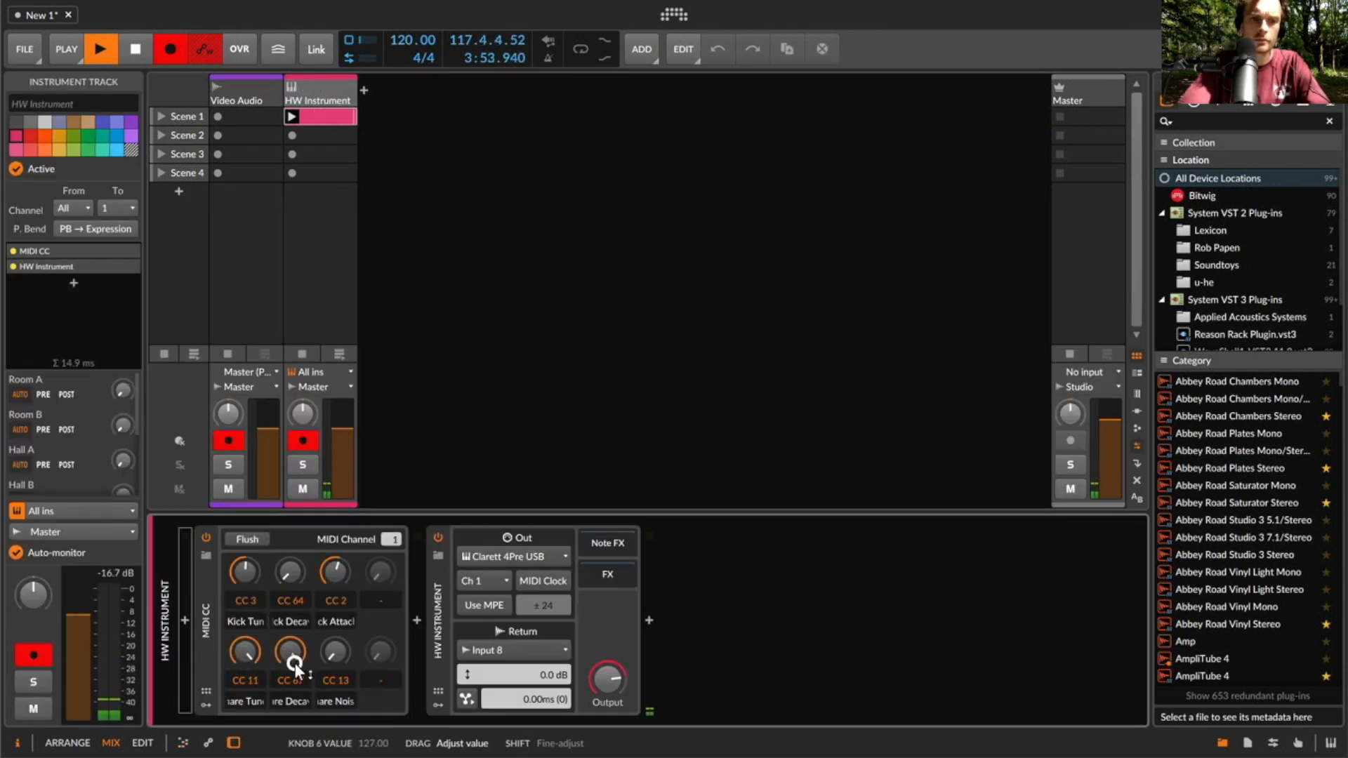
{"action": "left_click_drag", "start_coordinate": [335, 659], "coordinate": [335, 658]}
{"action": "double_click", "coordinate": [248, 647]}
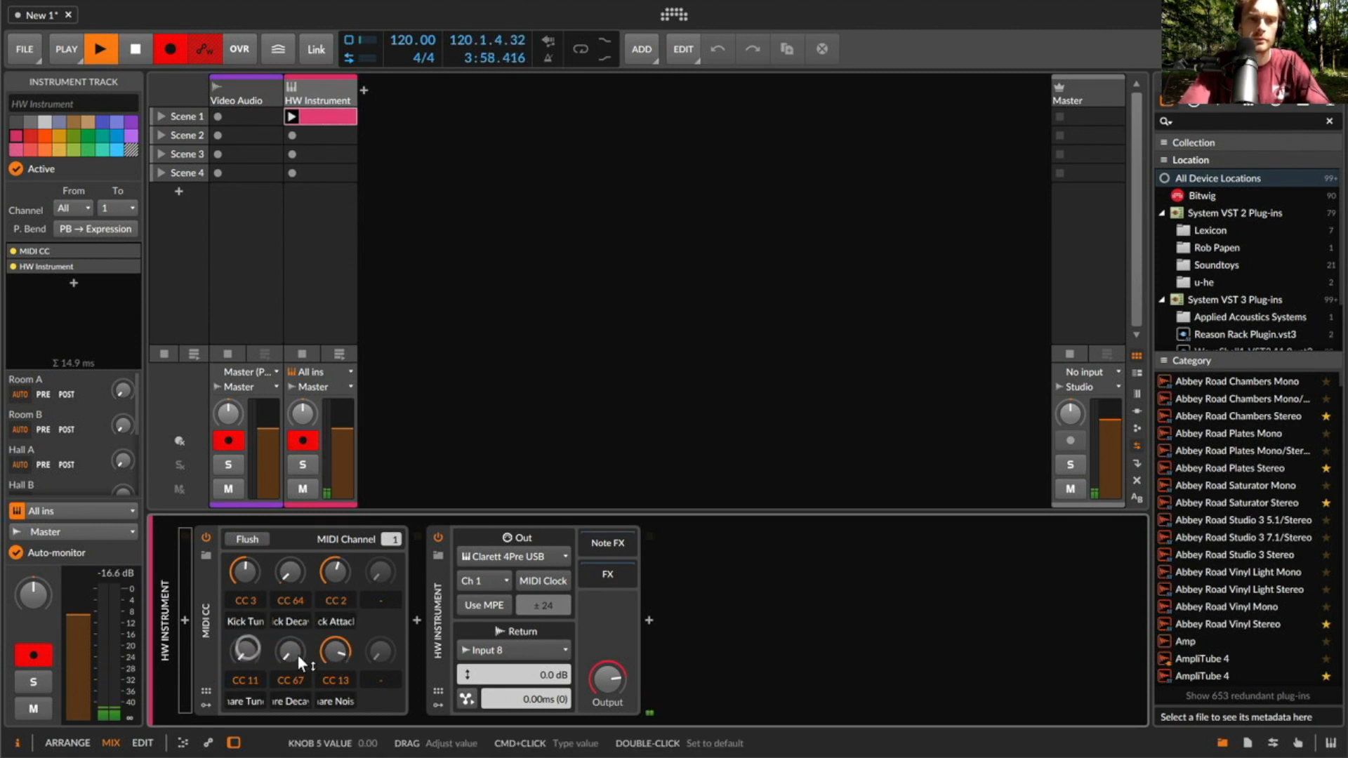
{"action": "left_click", "coordinate": [300, 354]}
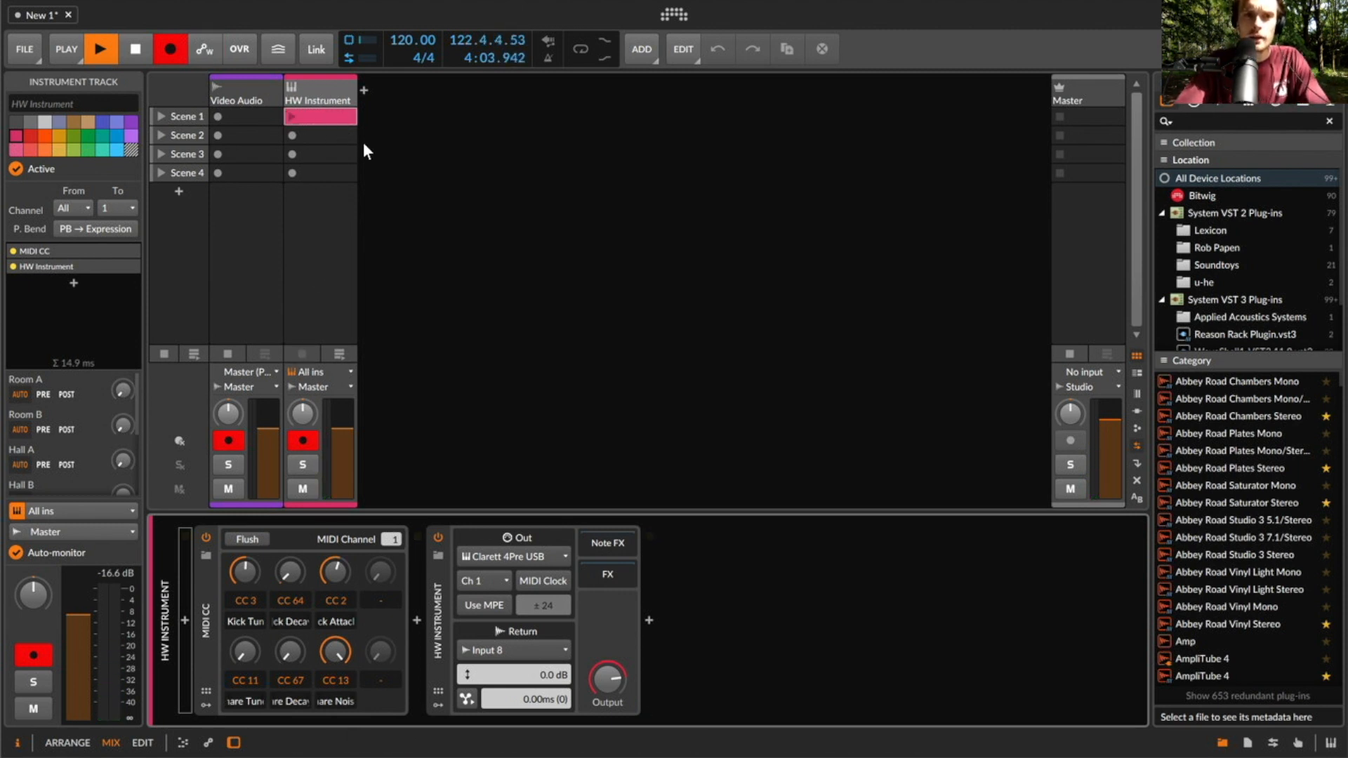
Insert a second MIDI CC device on the HW Instrument track and place it between the existing MIDI CC and HW Instrument devices
{"action": "left_click", "coordinate": [303, 90]}
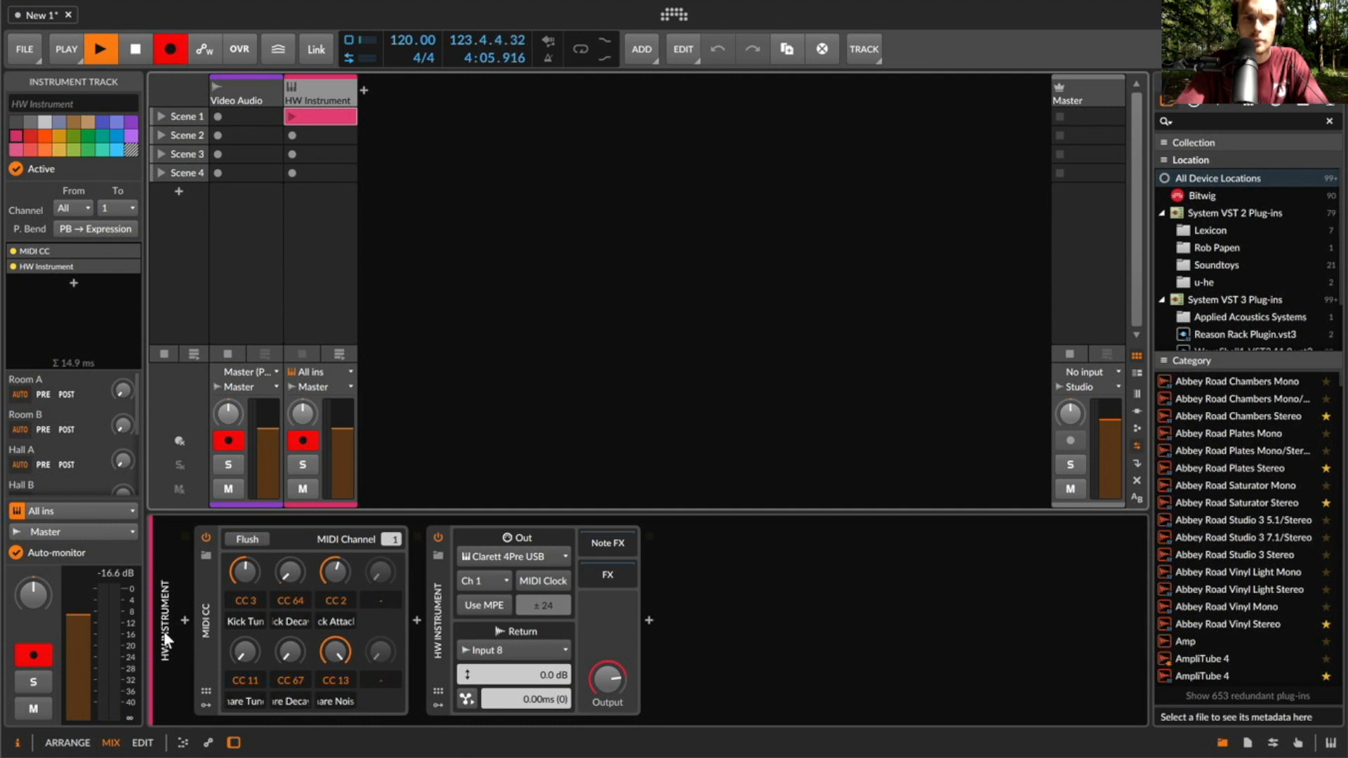
{"action": "left_click", "coordinate": [183, 617]}
{"action": "type", "text": "mi"}
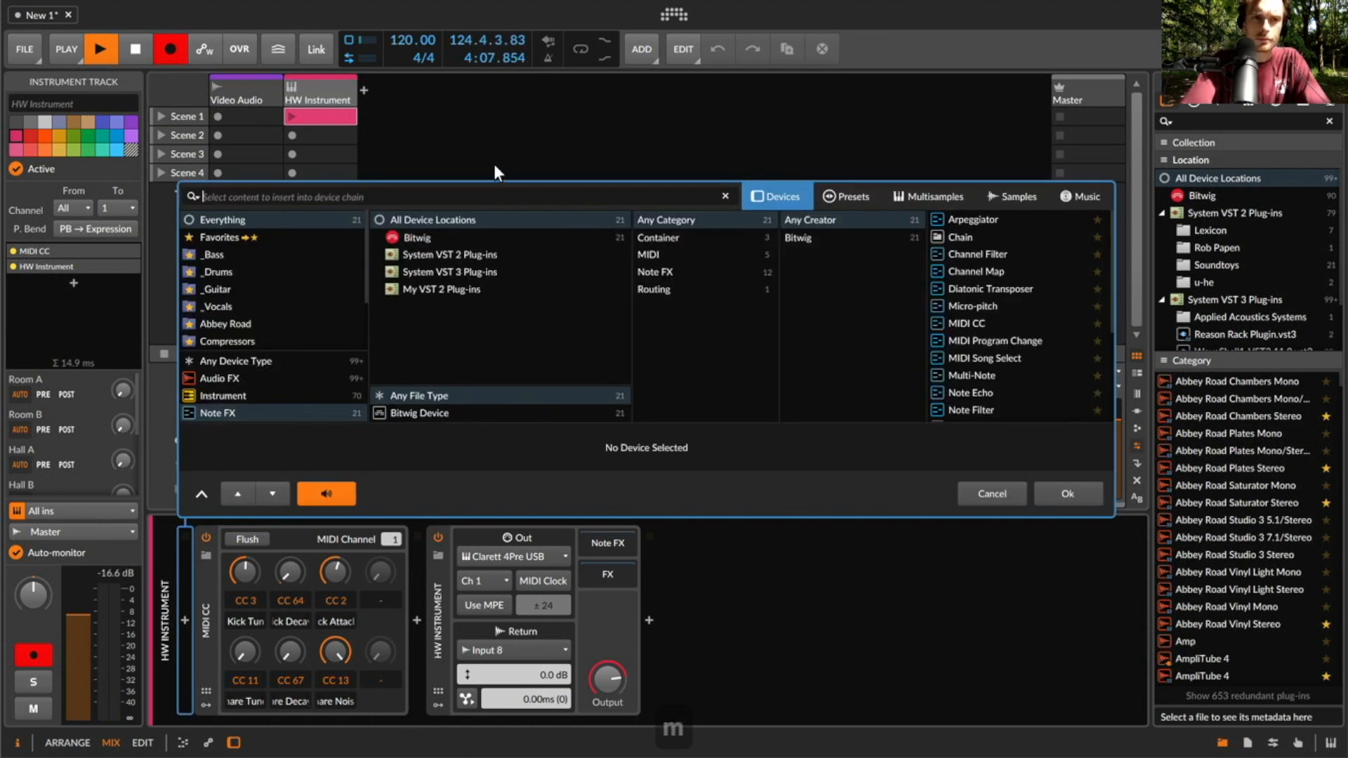
{"action": "type", "text": "di"}
{"action": "double_click", "coordinate": [962, 219]}
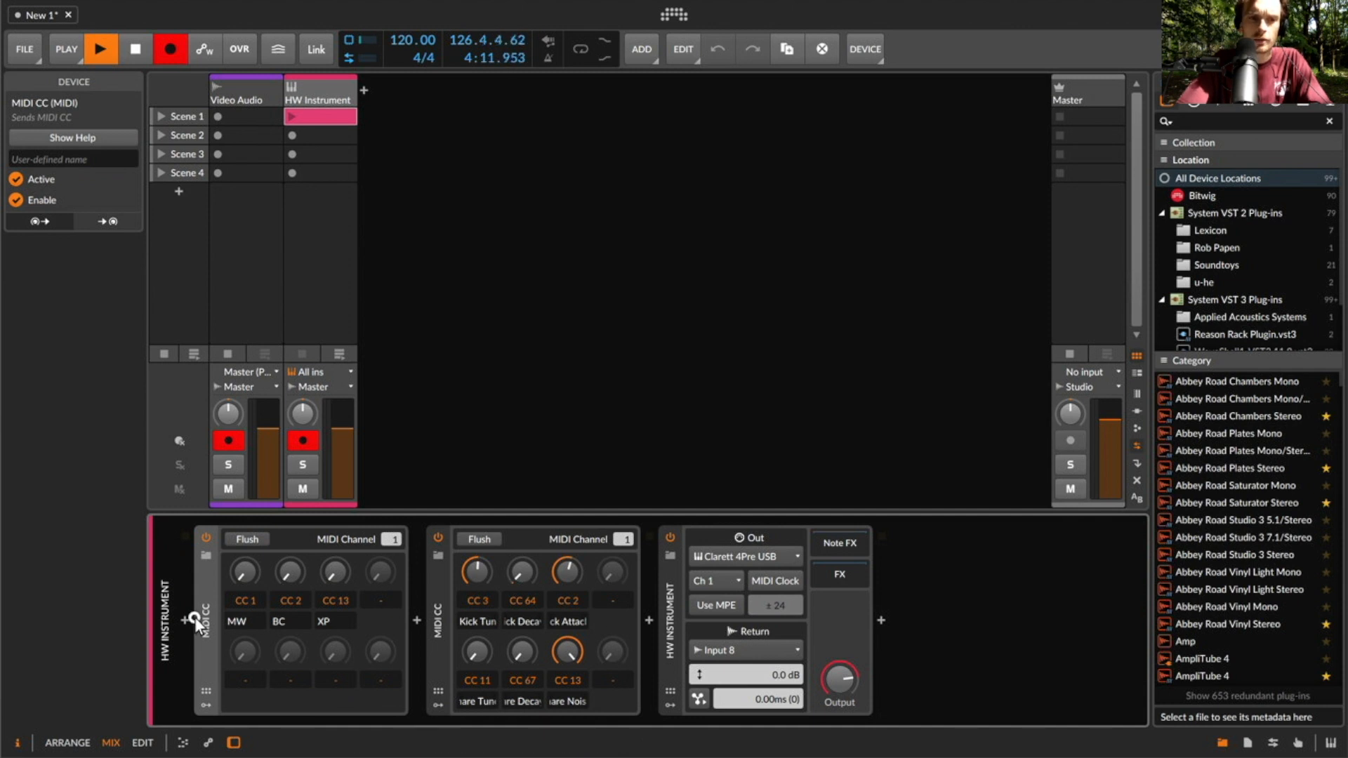
{"action": "left_click_drag", "start_coordinate": [666, 639], "coordinate": [286, 639]}
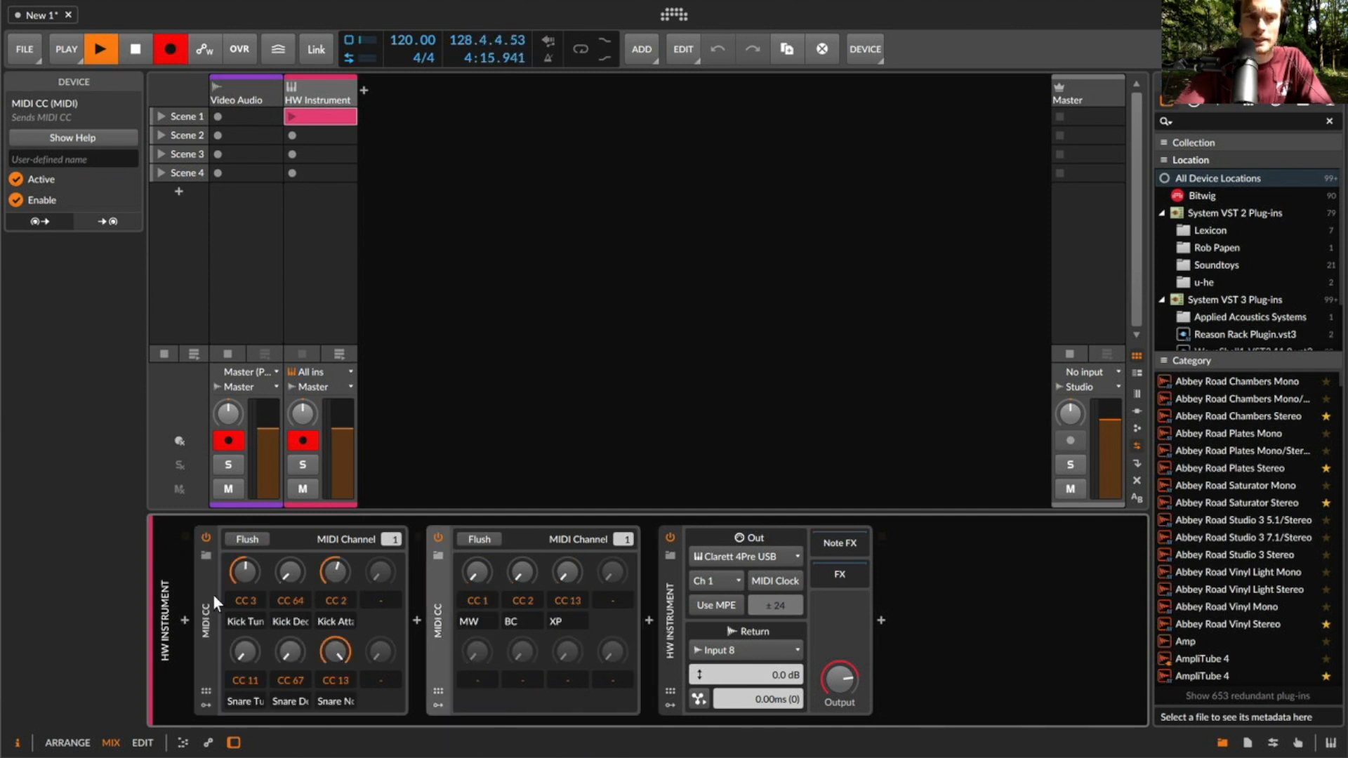
Label the second MIDI CC device's first knob "Tom Tune" and its second knob "Tom Decay"
{"action": "double_click", "coordinate": [480, 618]}
{"action": "type", "text": "Tom Tune"}
{"action": "key", "text": "Return"}
{"action": "double_click", "coordinate": [502, 621]}
{"action": "type", "text": "t"}
{"action": "key", "text": "BackSpace"}
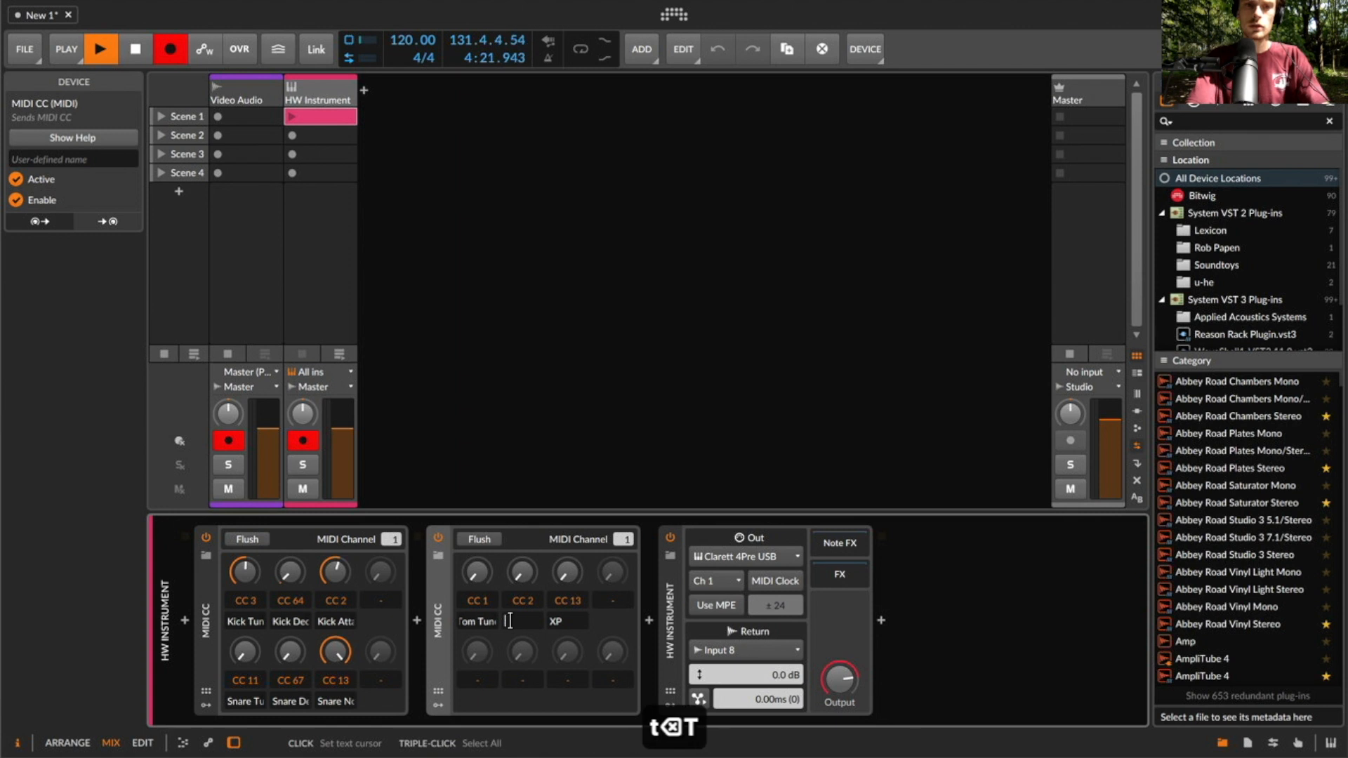
{"action": "type", "text": "Tom Decay"}
{"action": "key", "text": "Return"}
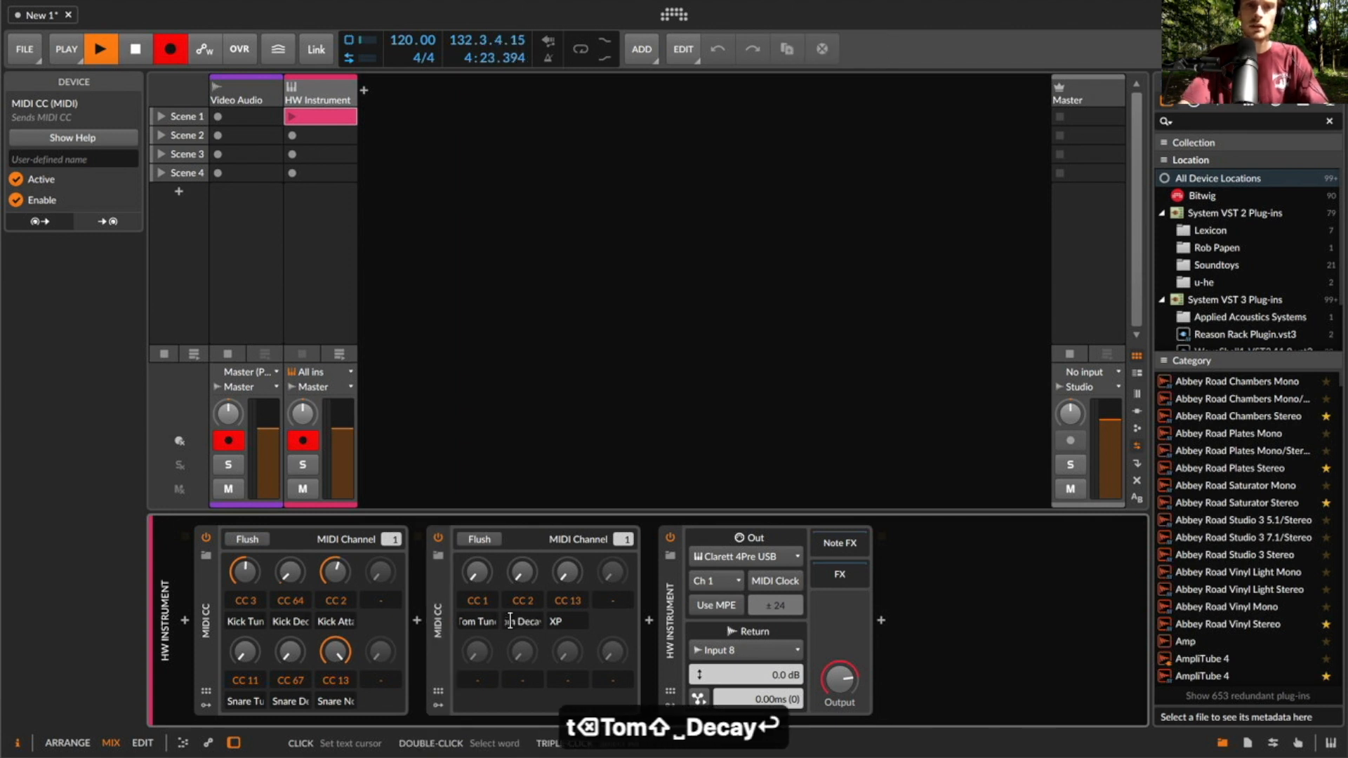
Label the second MIDI CC device's third knob "Tom Attack"
{"action": "double_click", "coordinate": [575, 619]}
{"action": "key", "text": "super+a"}
{"action": "type", "text": "Tom "}
{"action": "type", "text": "Attack"}
{"action": "key", "text": "Return"}
Look up the TT Tune controller in the manual and assign the Tom Tune knob to CC 19
{"action": "mouse_move", "coordinate": [3, 610]}
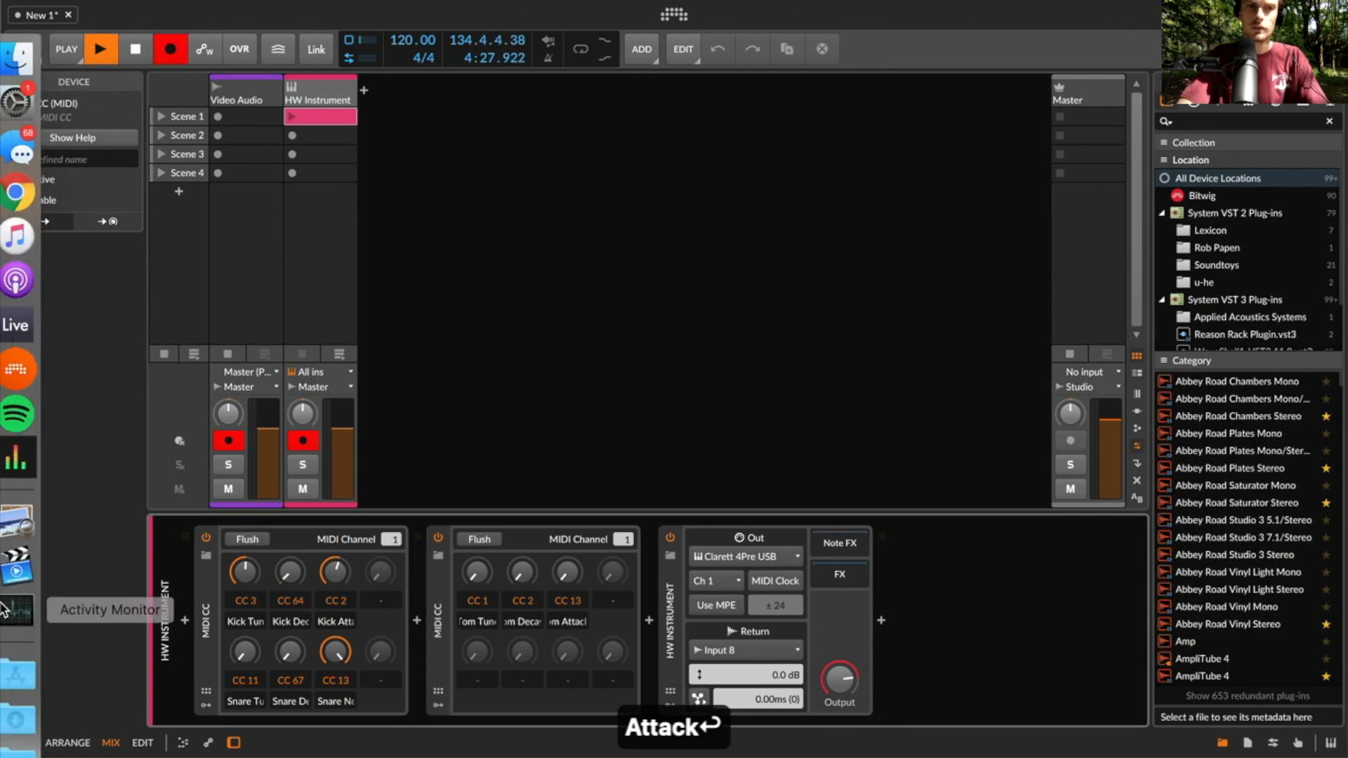
{"action": "left_click", "coordinate": [8, 521]}
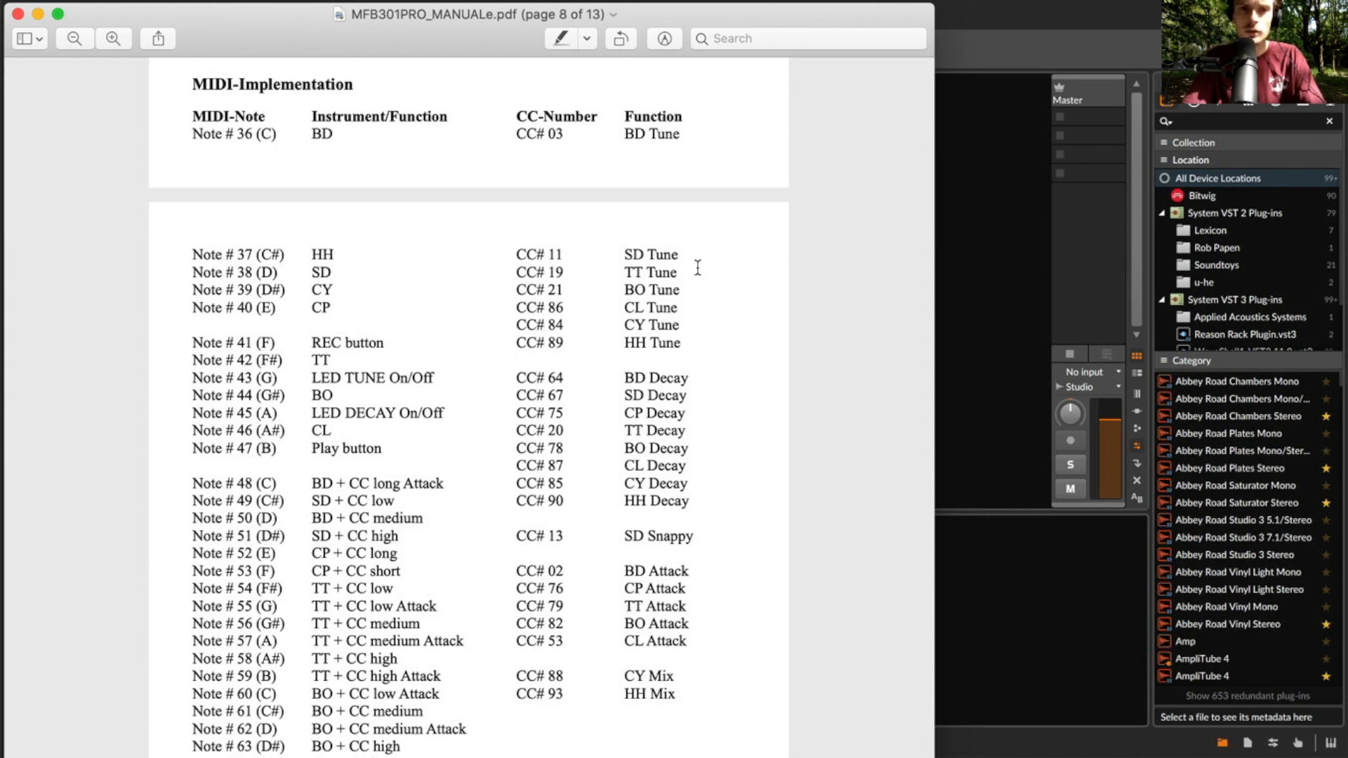
{"action": "left_click", "coordinate": [980, 281]}
{"action": "double_click", "coordinate": [481, 602]}
{"action": "type", "text": "19"}
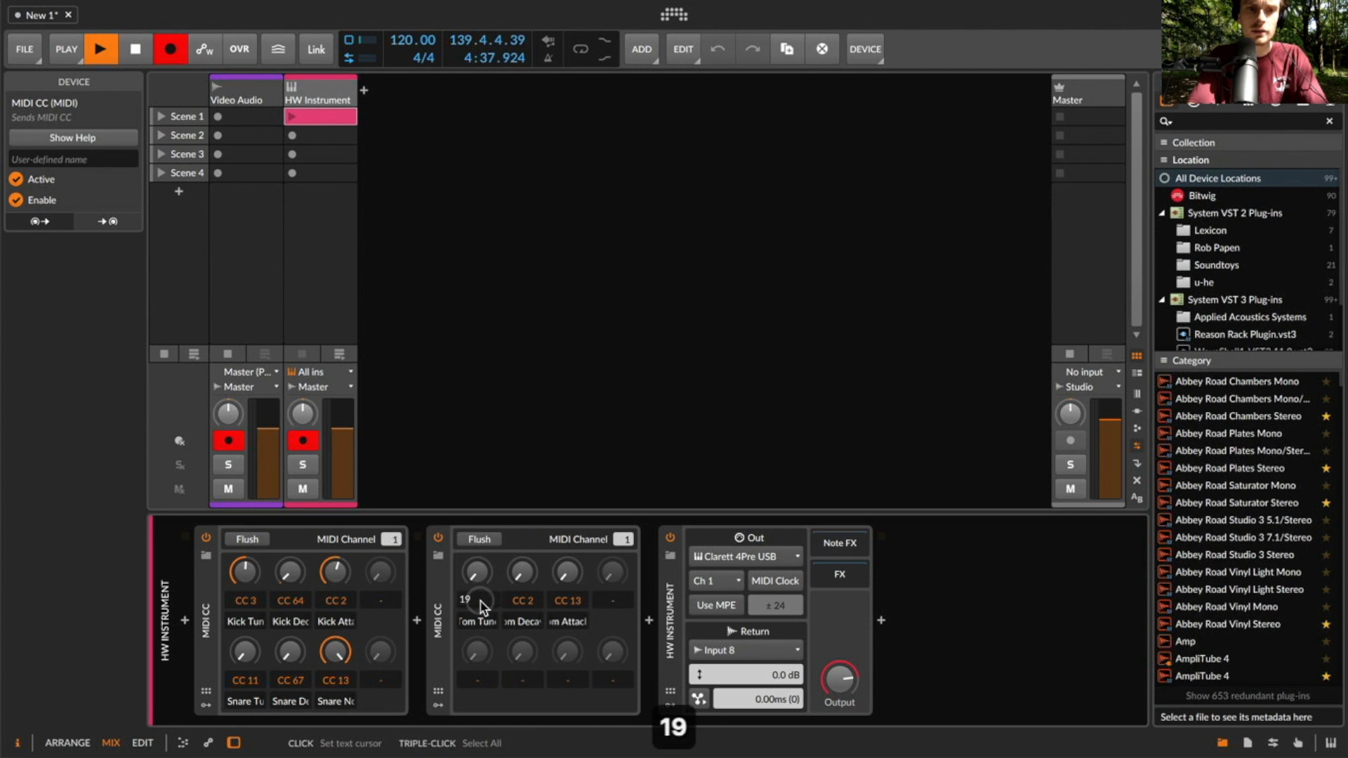
{"action": "key", "text": "Return"}
Look up the TT Decay controller in the manual and assign the Tom Decay knob to CC 20
{"action": "left_click", "coordinate": [25, 518]}
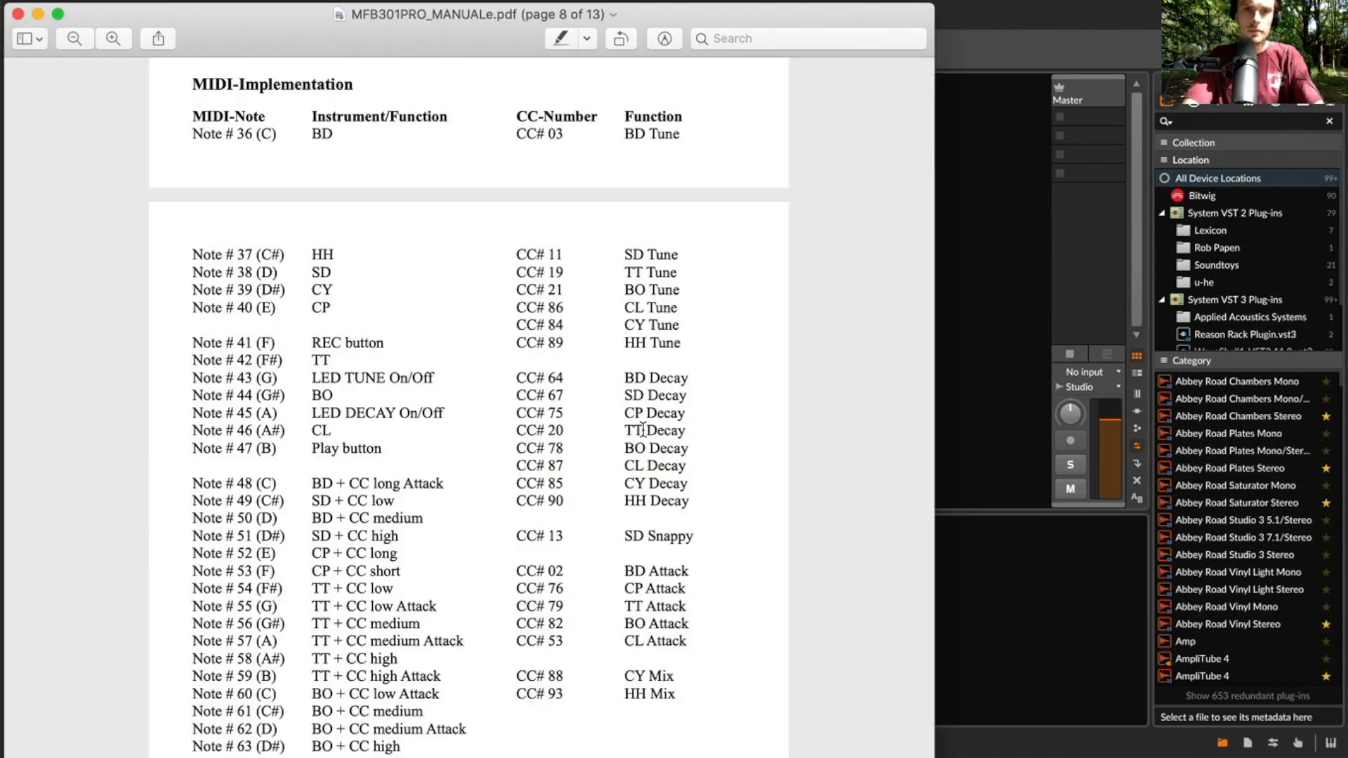
{"action": "left_click", "coordinate": [996, 343]}
{"action": "double_click", "coordinate": [523, 602]}
{"action": "type", "text": "20"}
{"action": "key", "text": "Return"}
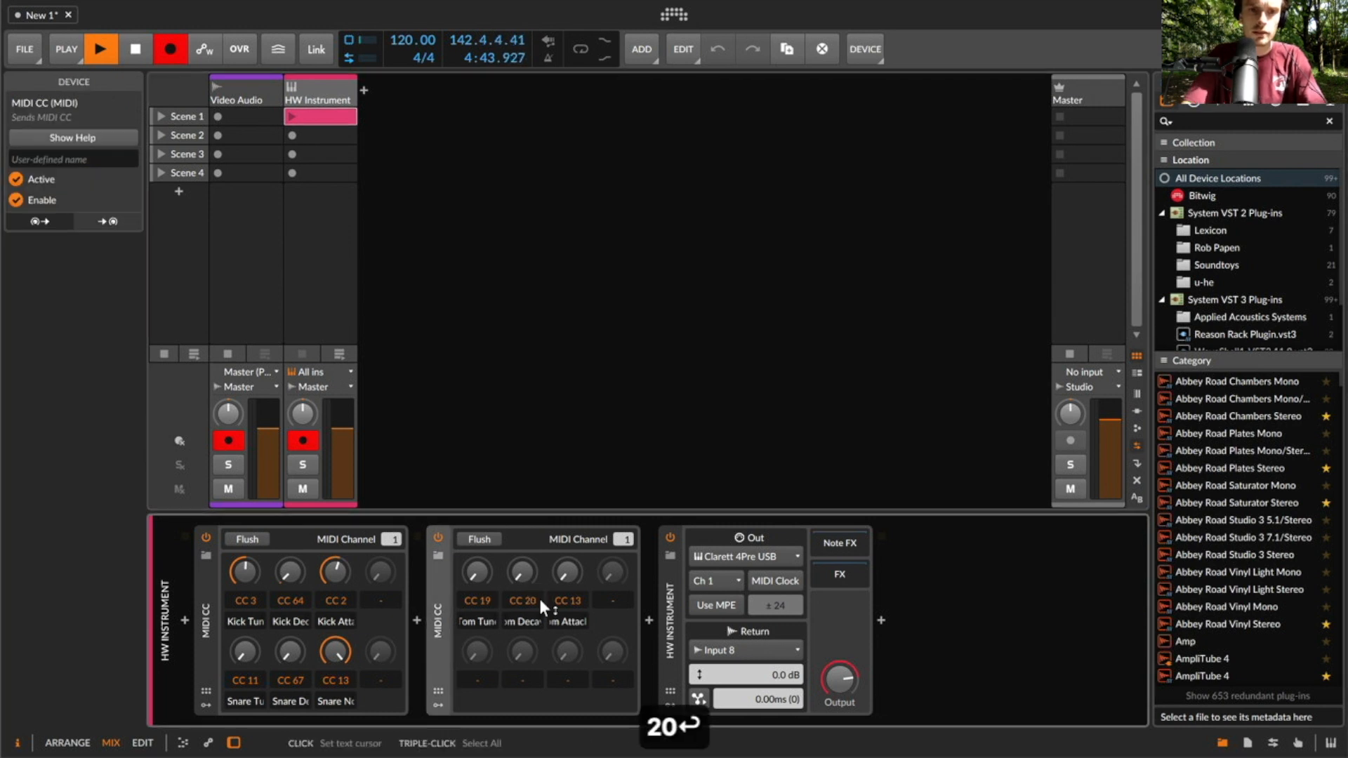
Look up the TT Attack controller in the manual and assign the Tom Attack knob to CC 79
{"action": "left_click", "coordinate": [25, 517]}
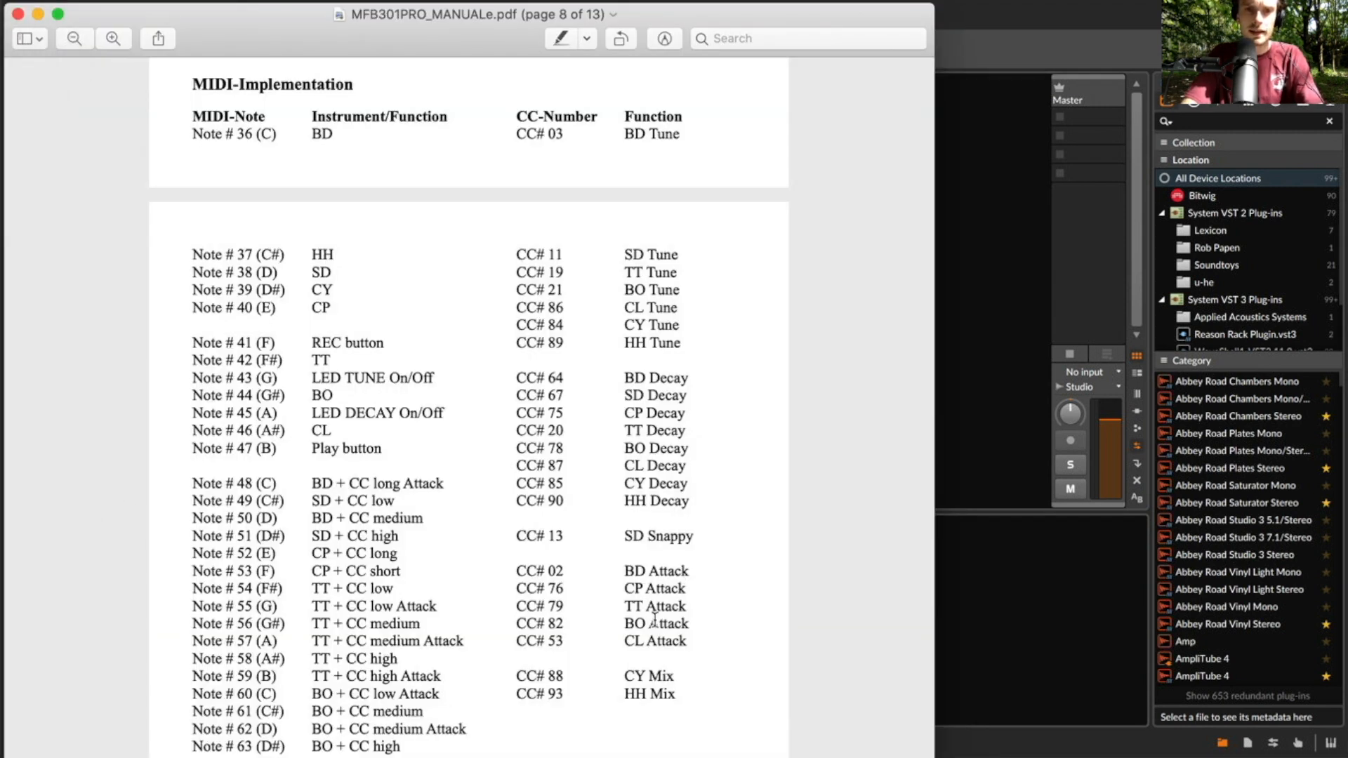
{"action": "left_click", "coordinate": [1009, 583]}
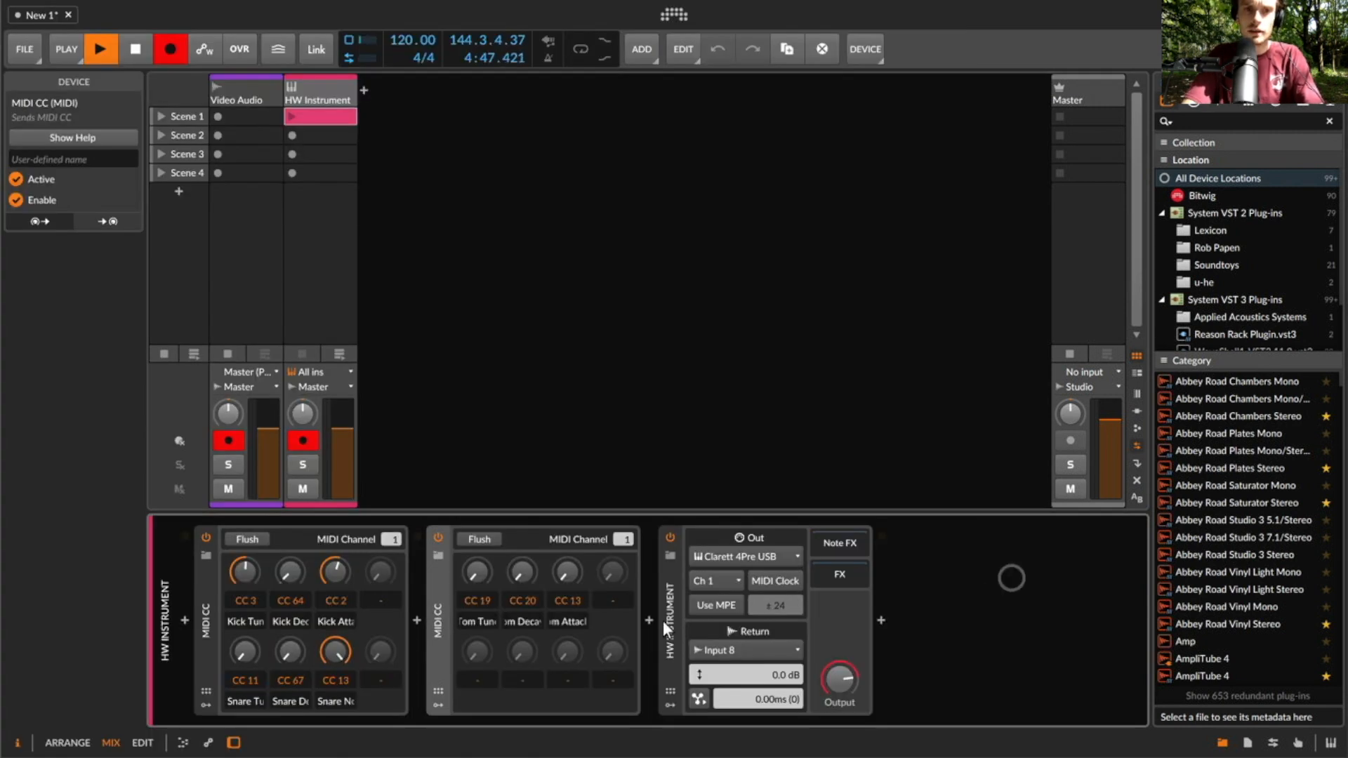
{"action": "double_click", "coordinate": [587, 599]}
{"action": "type", "text": "79"}
{"action": "key", "text": "Return"}
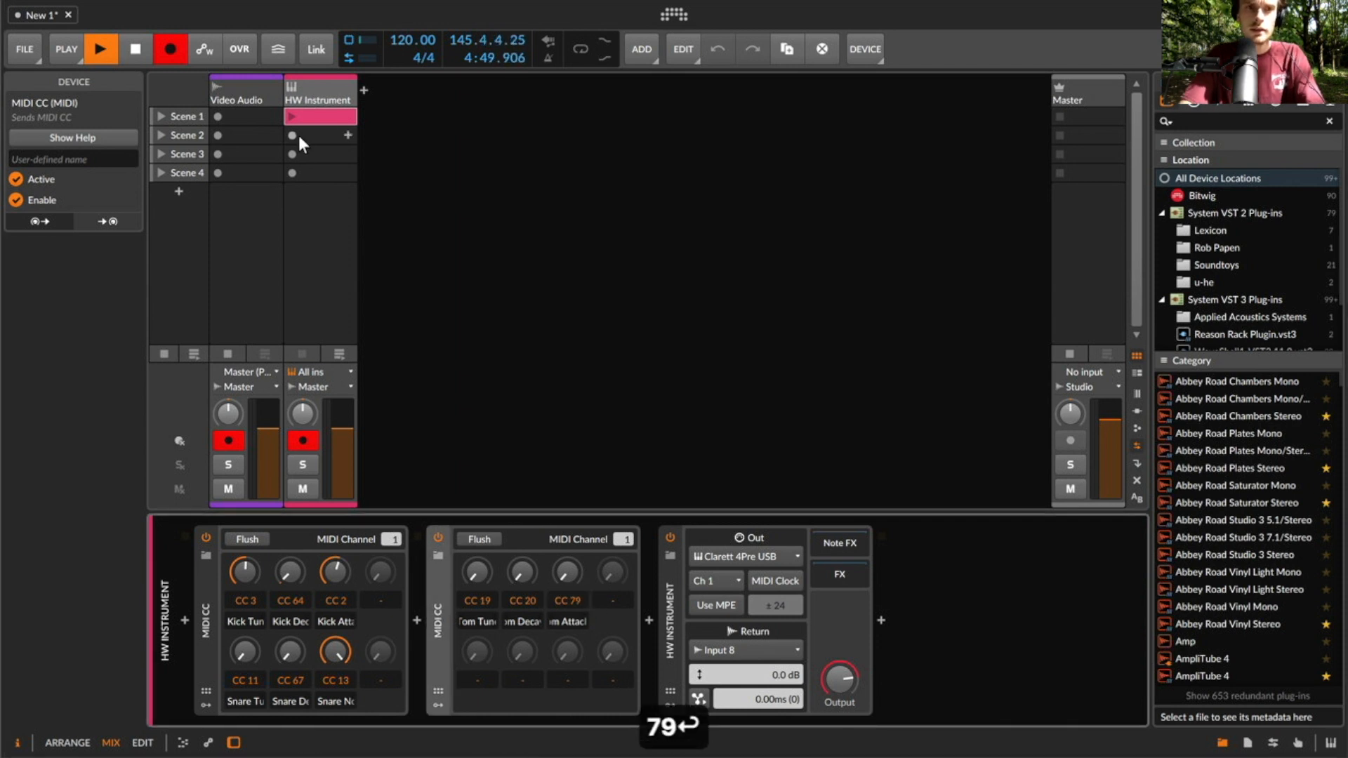
Open the drum machine's Scene 1 clip and add F#1 tom notes at 1.1.4, 1.2.3, 1.3.4 and 1.4.3
{"action": "double_click", "coordinate": [330, 114]}
{"action": "double_click", "coordinate": [468, 445]}
{"action": "key", "text": "Up"}
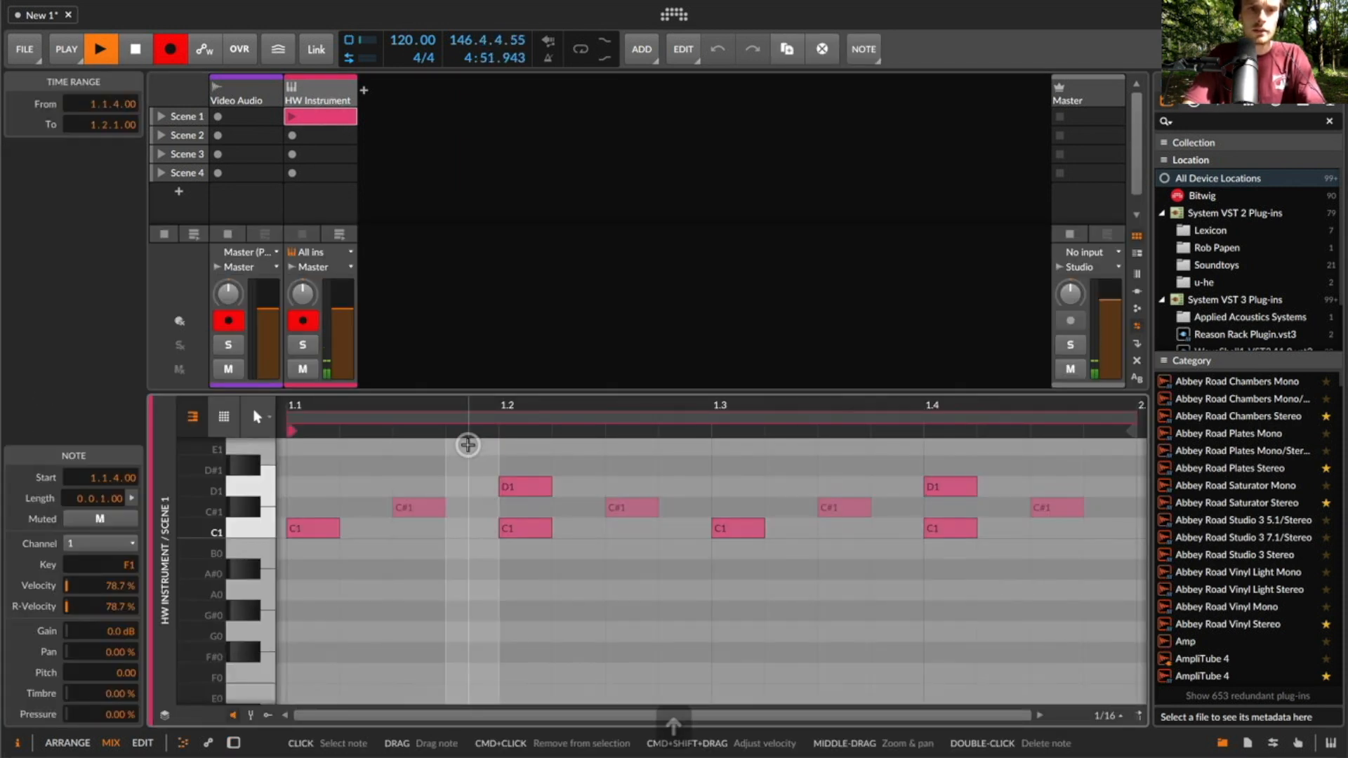
{"action": "key", "text": "Up"}
{"action": "left_click", "coordinate": [642, 465]}
{"action": "double_click", "coordinate": [643, 464]}
{"action": "double_click", "coordinate": [903, 461]}
{"action": "double_click", "coordinate": [1048, 460]}
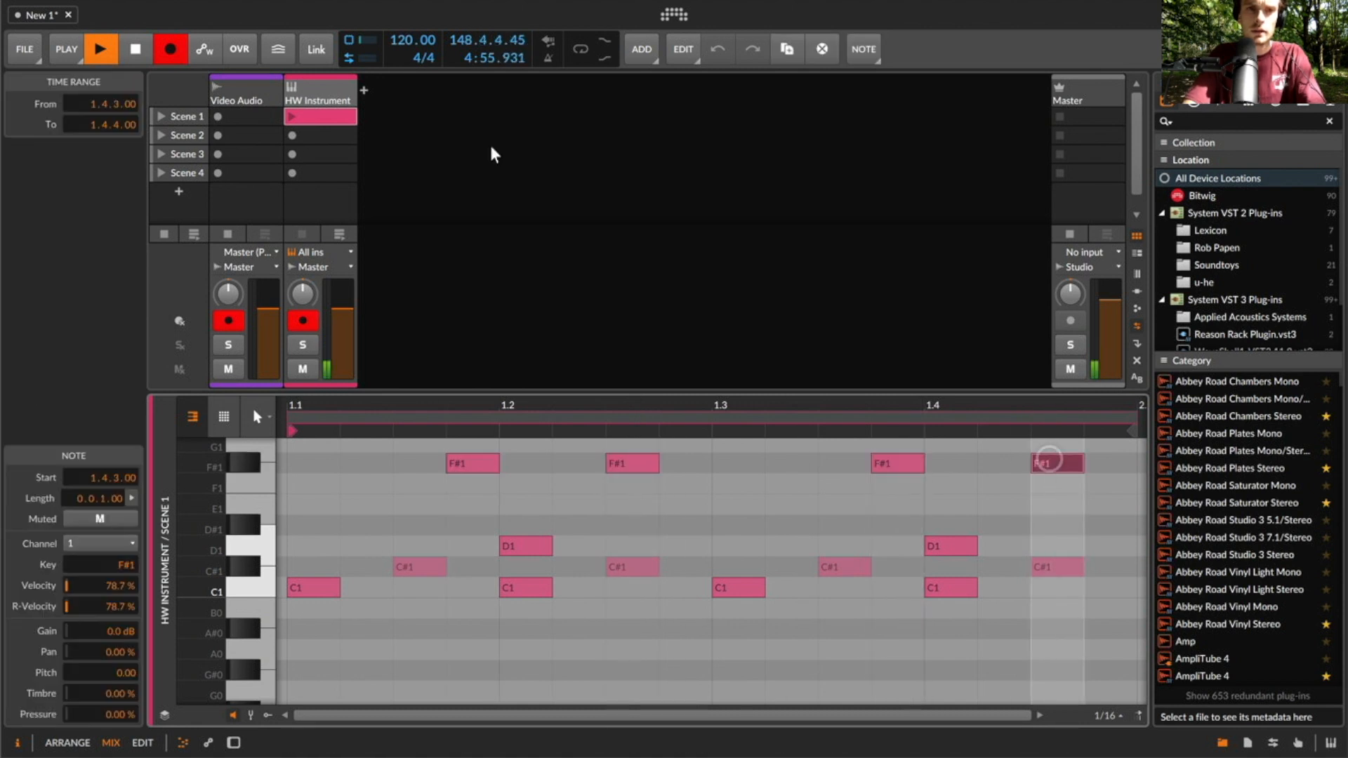
Return to the drum machine's device chain, play the clip and adjust the Tom Tune and Tom Decay knobs
{"action": "double_click", "coordinate": [291, 99]}
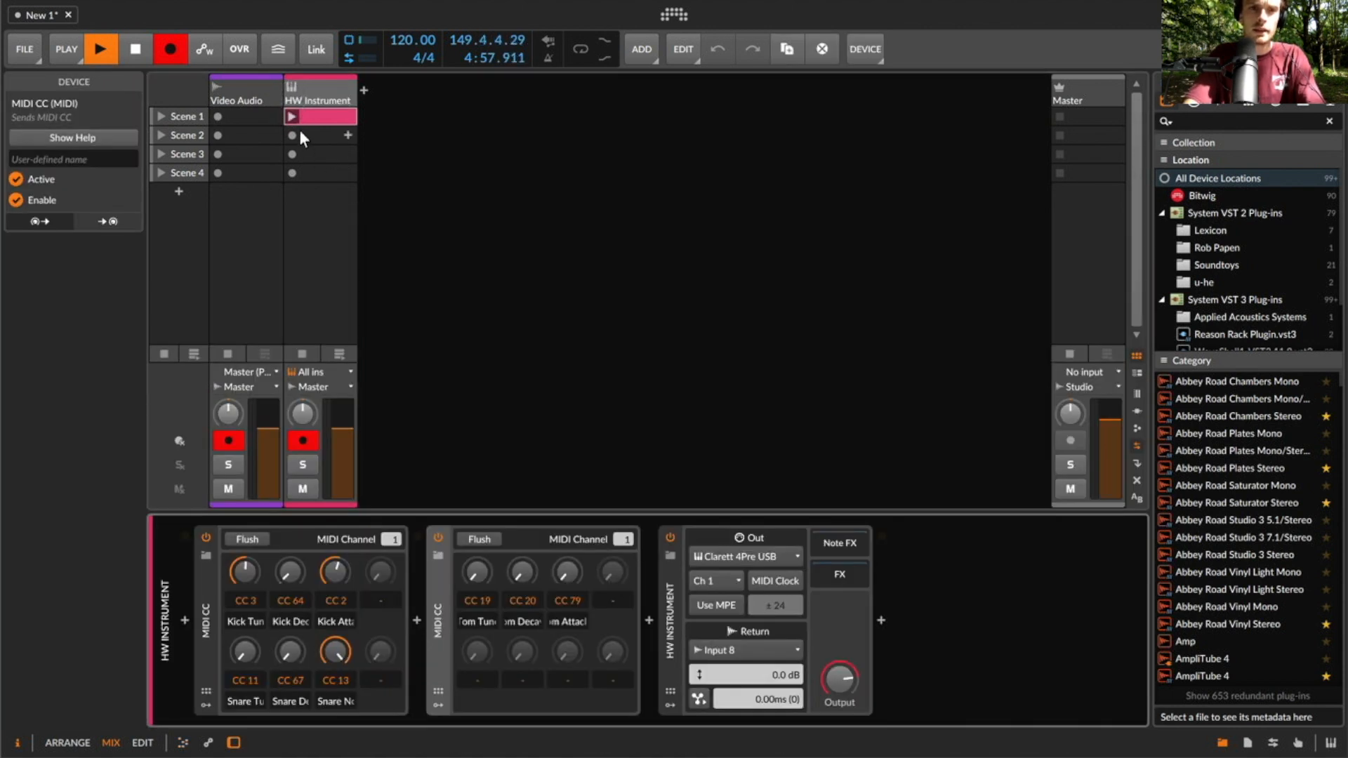
{"action": "left_click_drag", "start_coordinate": [477, 569], "coordinate": [478, 568]}
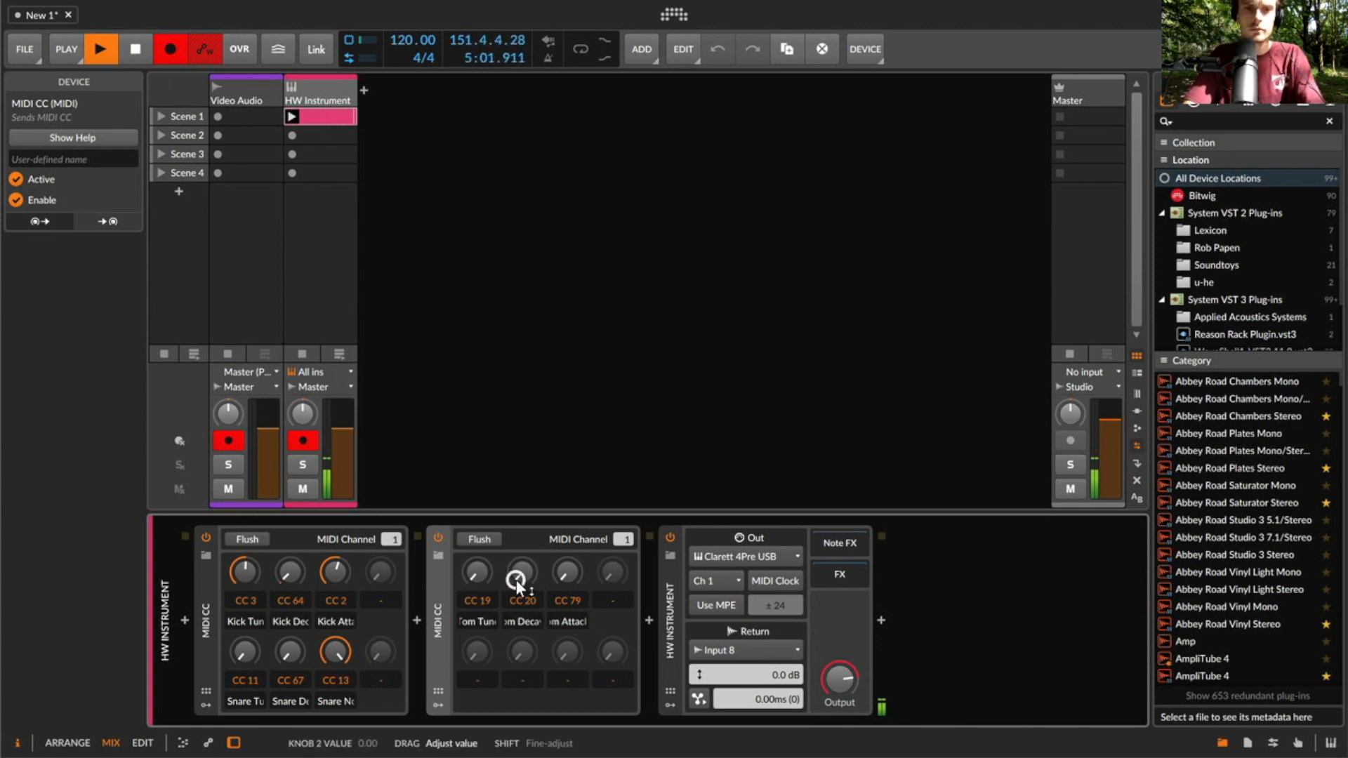
{"action": "left_click_drag", "start_coordinate": [517, 580], "coordinate": [528, 579]}
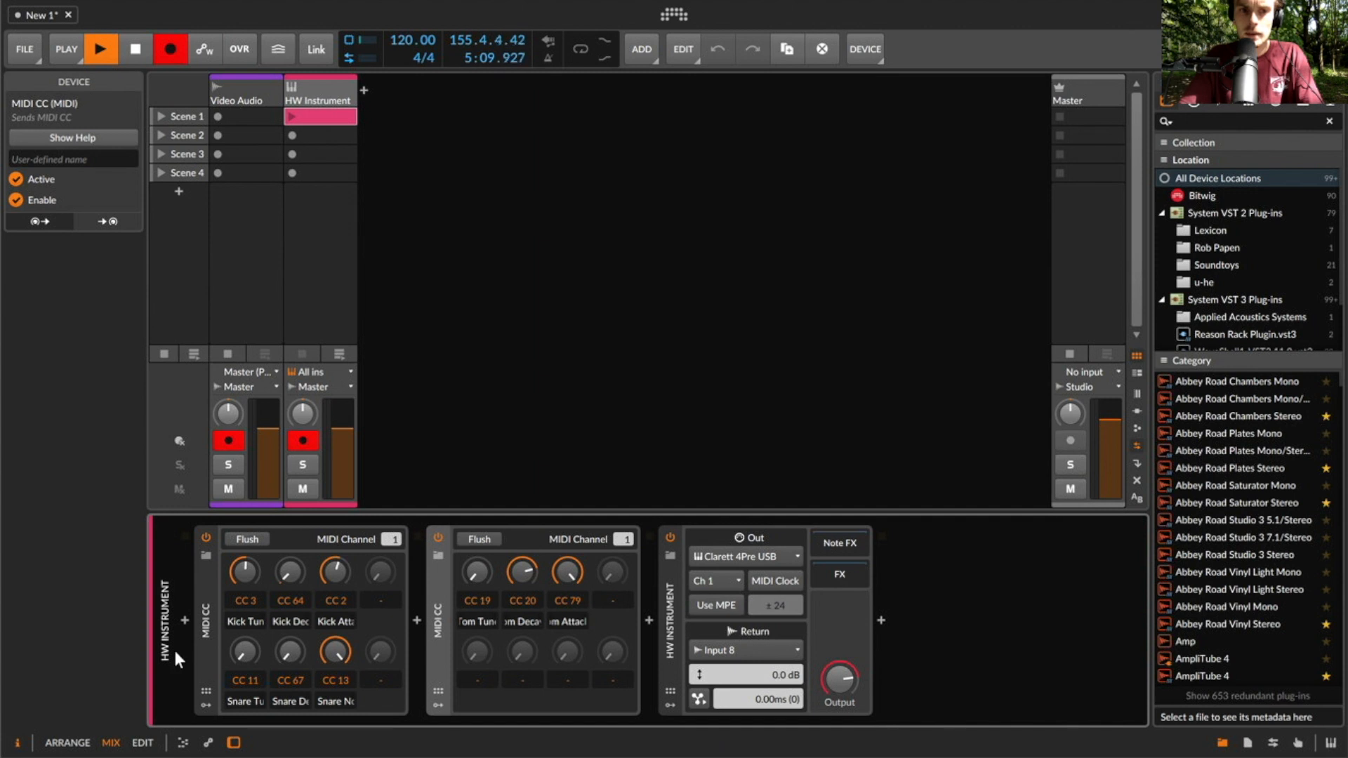
{"action": "left_click", "coordinate": [26, 525]}
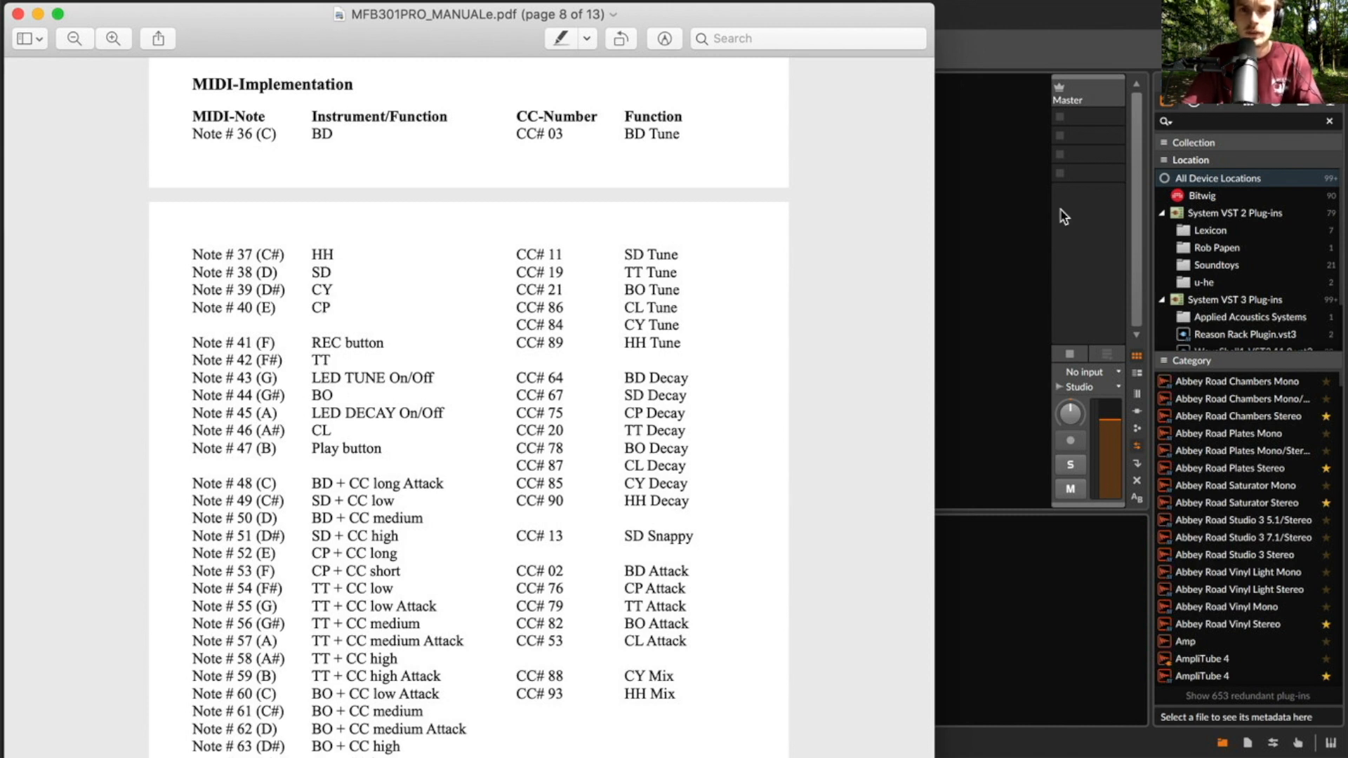
{"action": "left_click", "coordinate": [1011, 247]}
{"action": "left_click", "coordinate": [787, 1]}
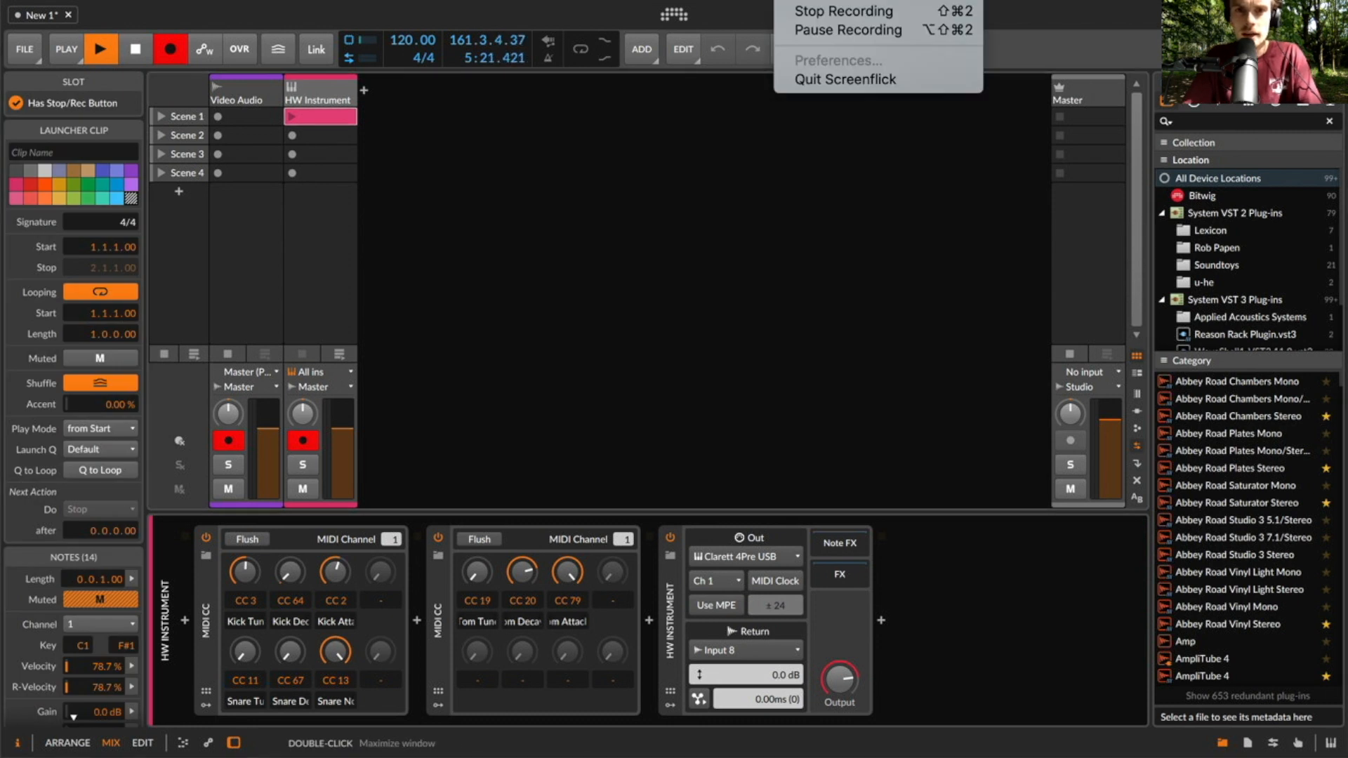
{"action": "left_click", "coordinate": [861, 14]}
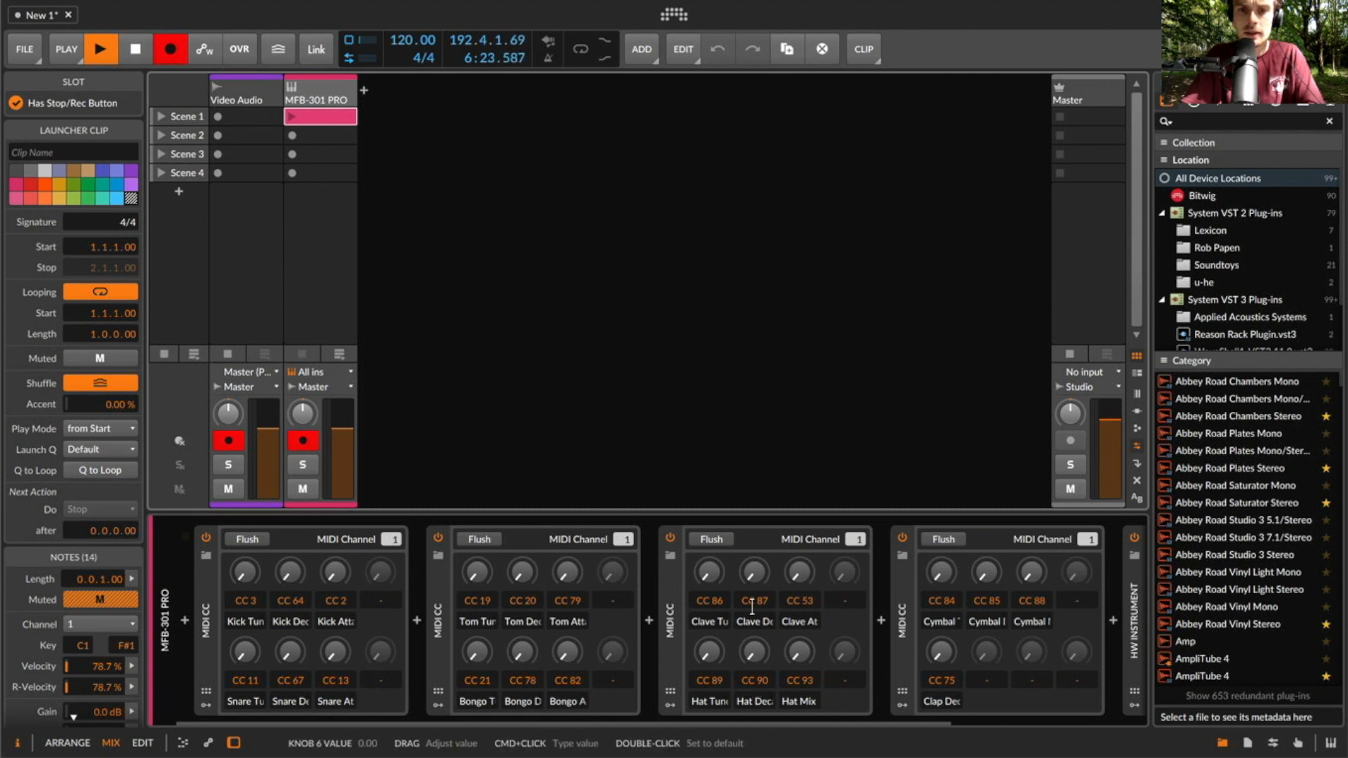
Examine the full MIDI CC device chain, the Tom Decay knob's mapping and automation options, and the second device's modulator slots
{"action": "scroll", "coordinate": [426, 662], "scroll_direction": "right", "scroll_amount": 5}
{"action": "scroll", "coordinate": [427, 662], "scroll_direction": "left", "scroll_amount": 5}
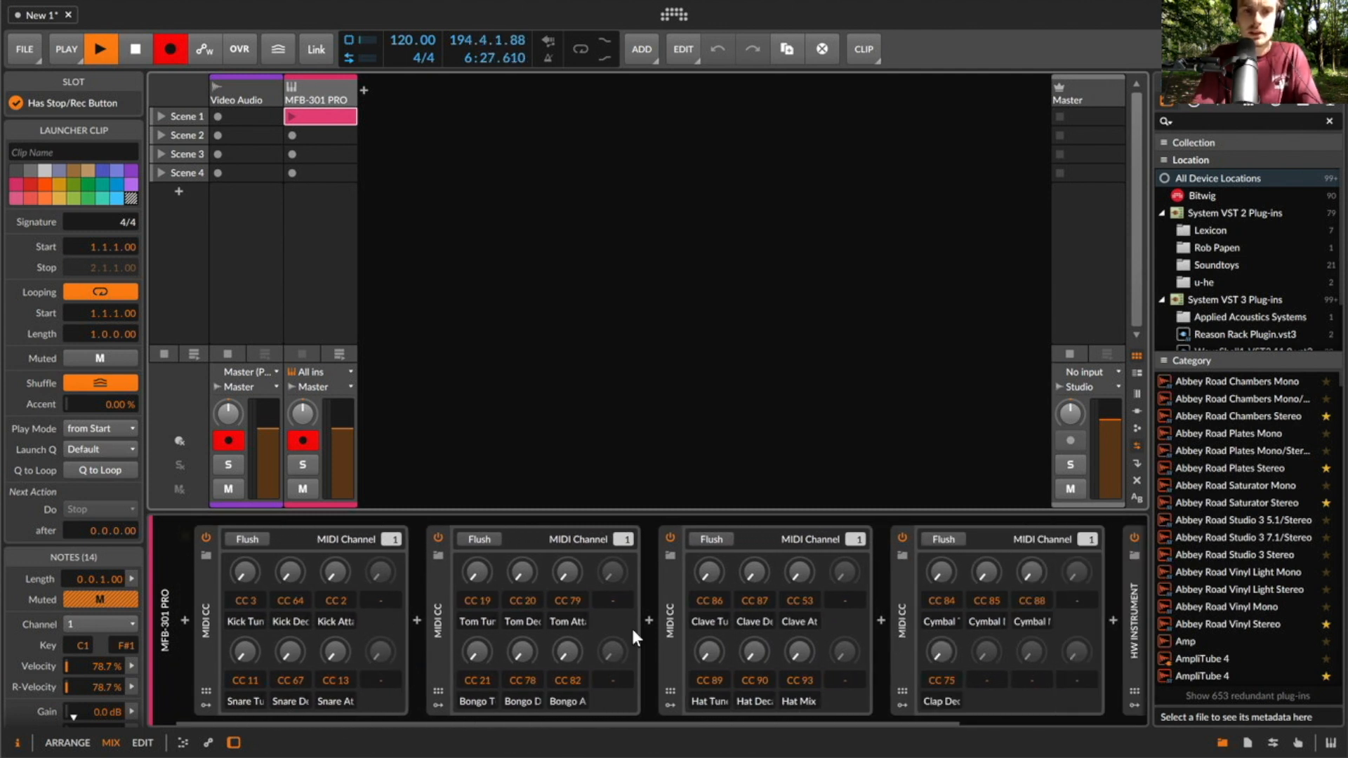
{"action": "right_click", "coordinate": [517, 567]}
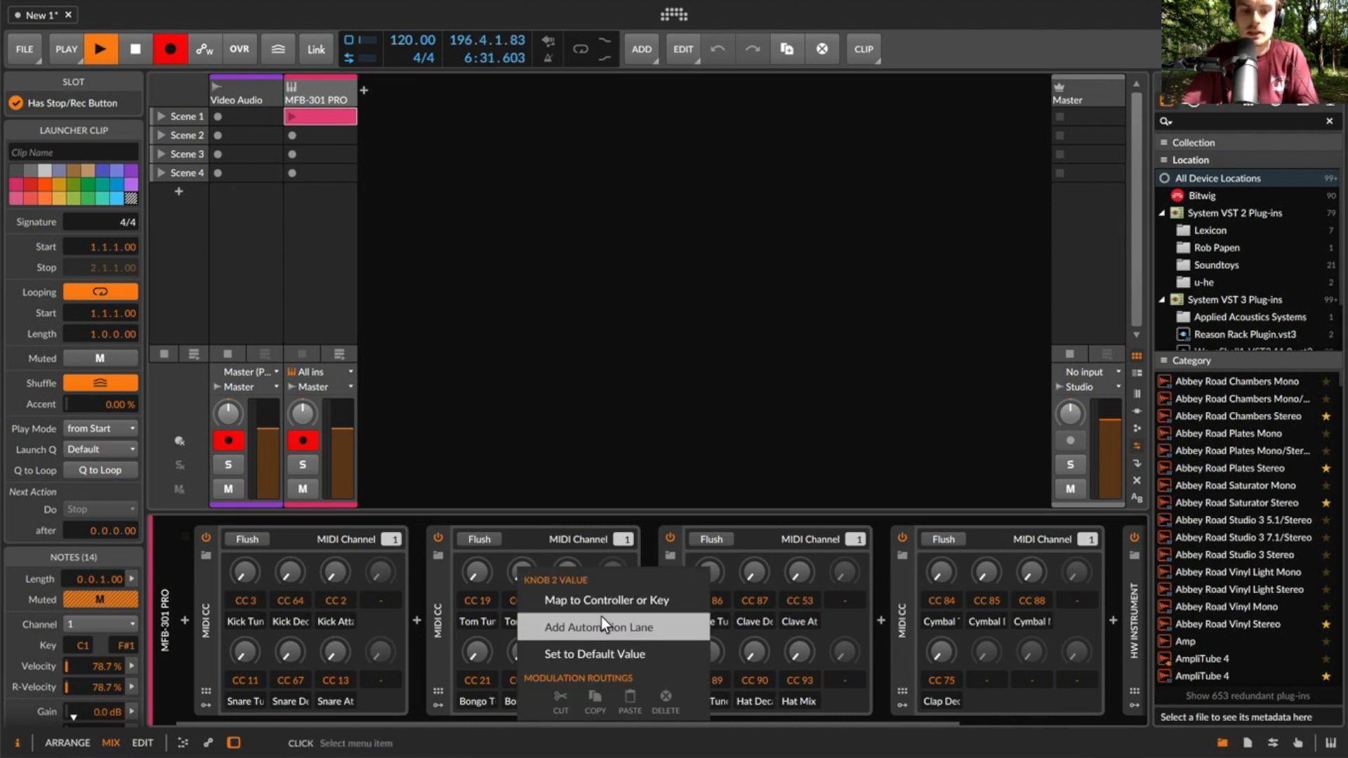
{"action": "left_click", "coordinate": [448, 618]}
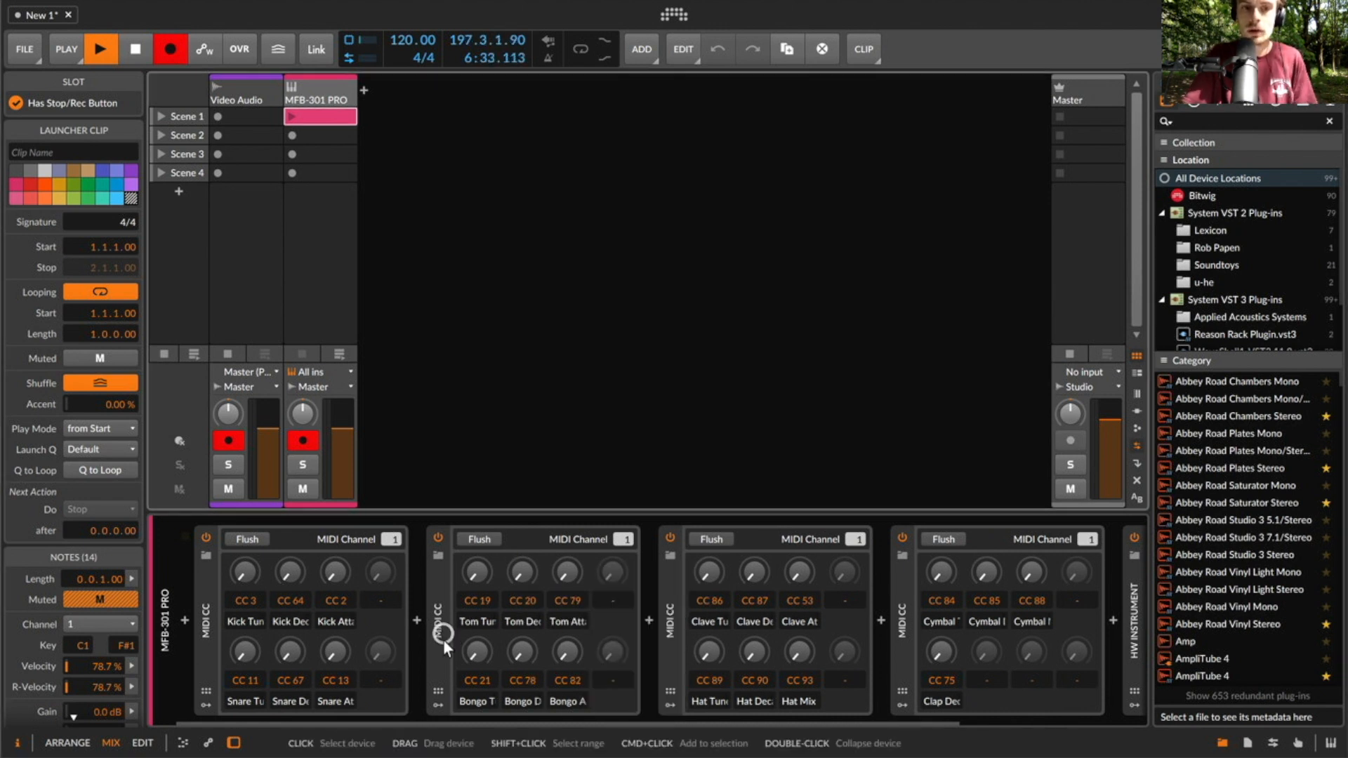
{"action": "left_click", "coordinate": [440, 708]}
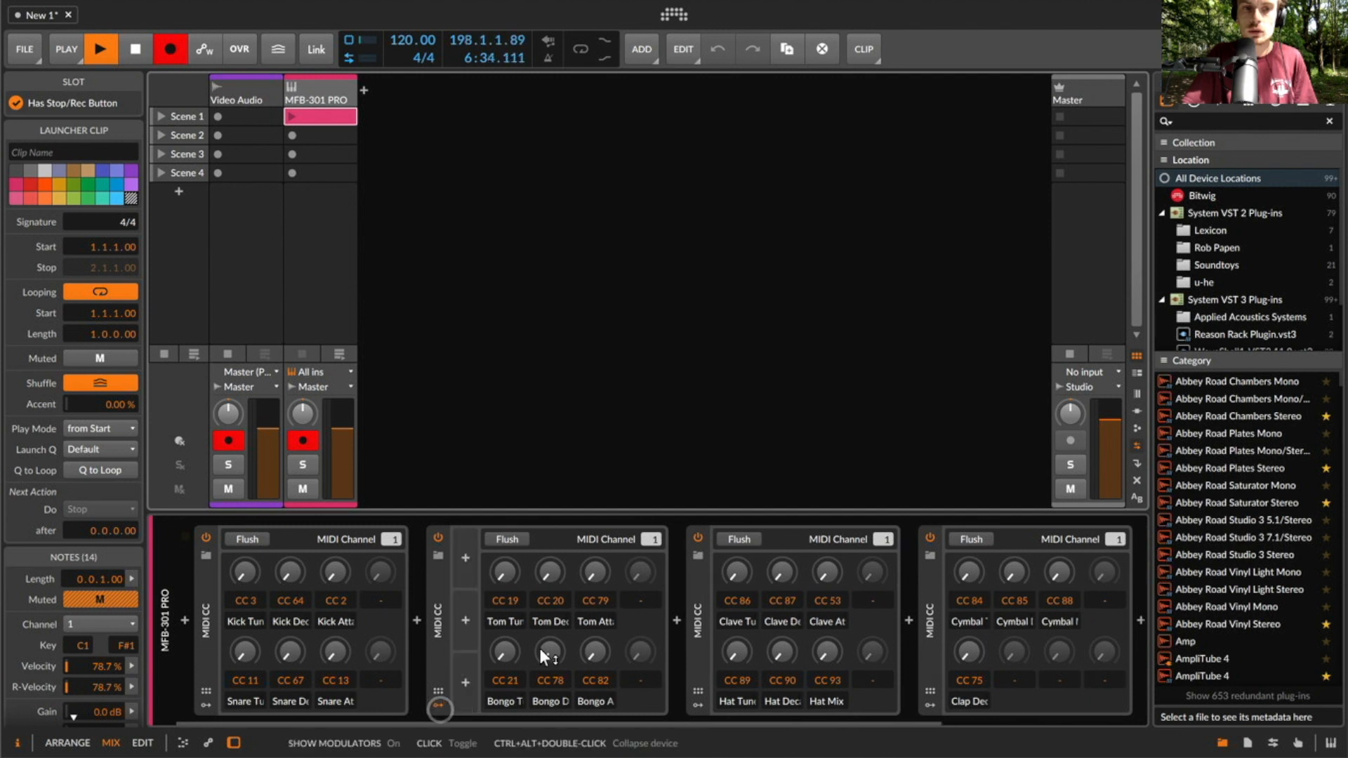
{"action": "left_click", "coordinate": [439, 706]}
Group all four MIDI CC devices and the HW Instrument into one Instrument Layer and expand it
{"action": "left_click", "coordinate": [209, 609]}
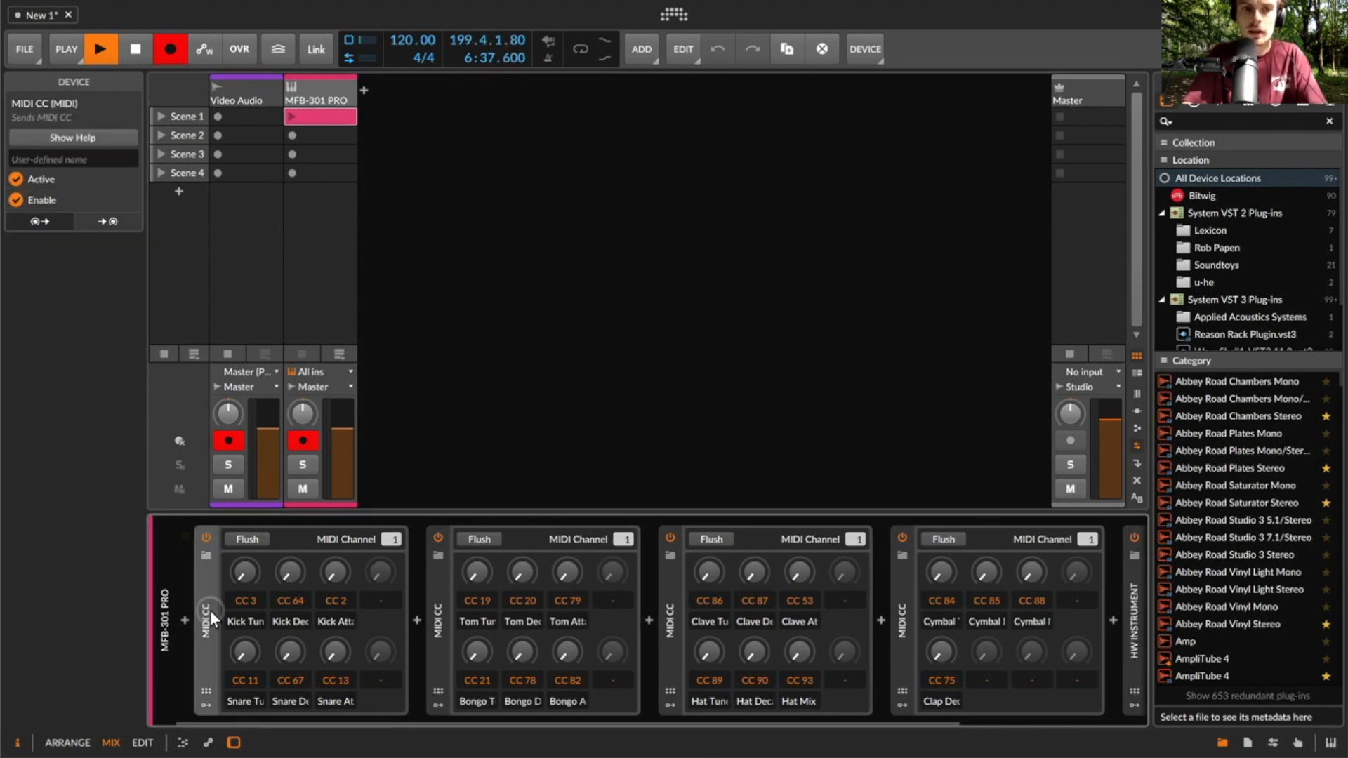
{"action": "key", "text": "Delete"}
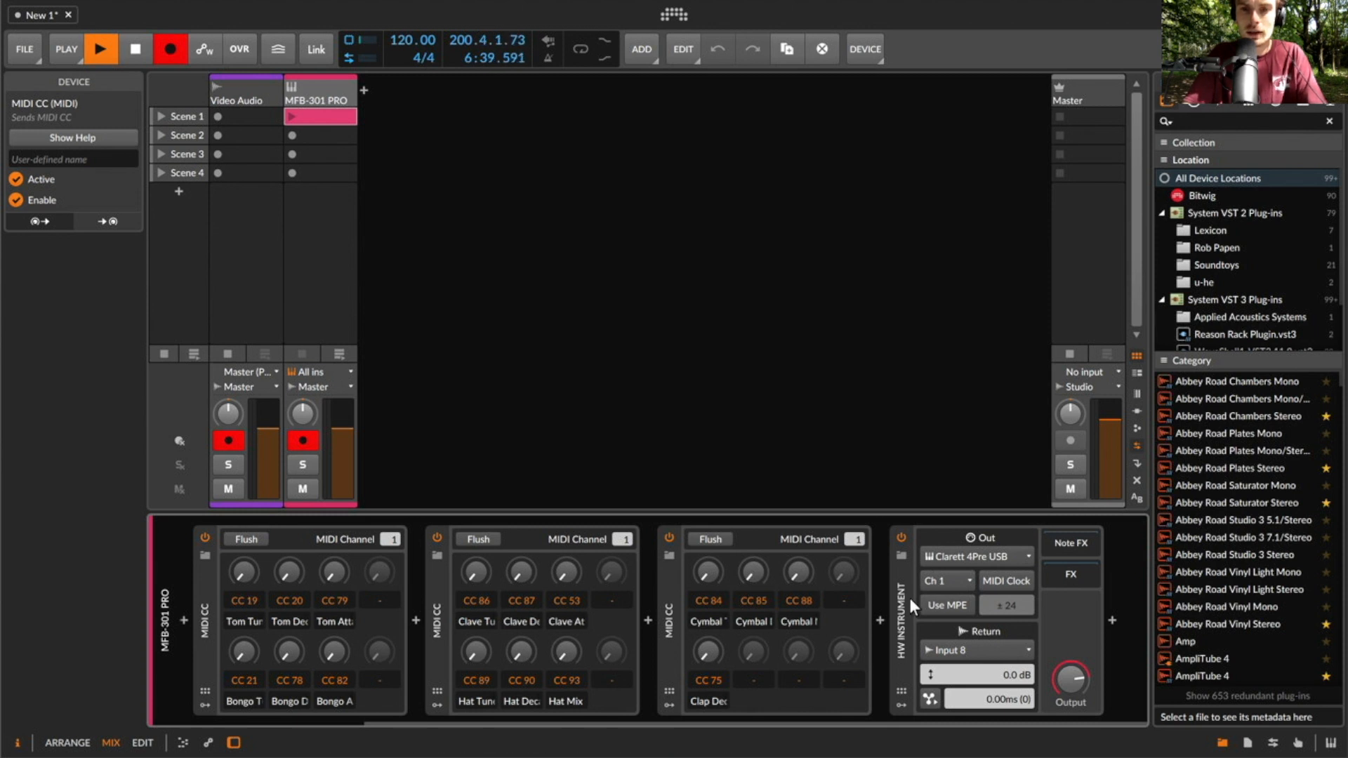
{"action": "key", "text": "ctrl+a"}
{"action": "key", "text": "super+g"}
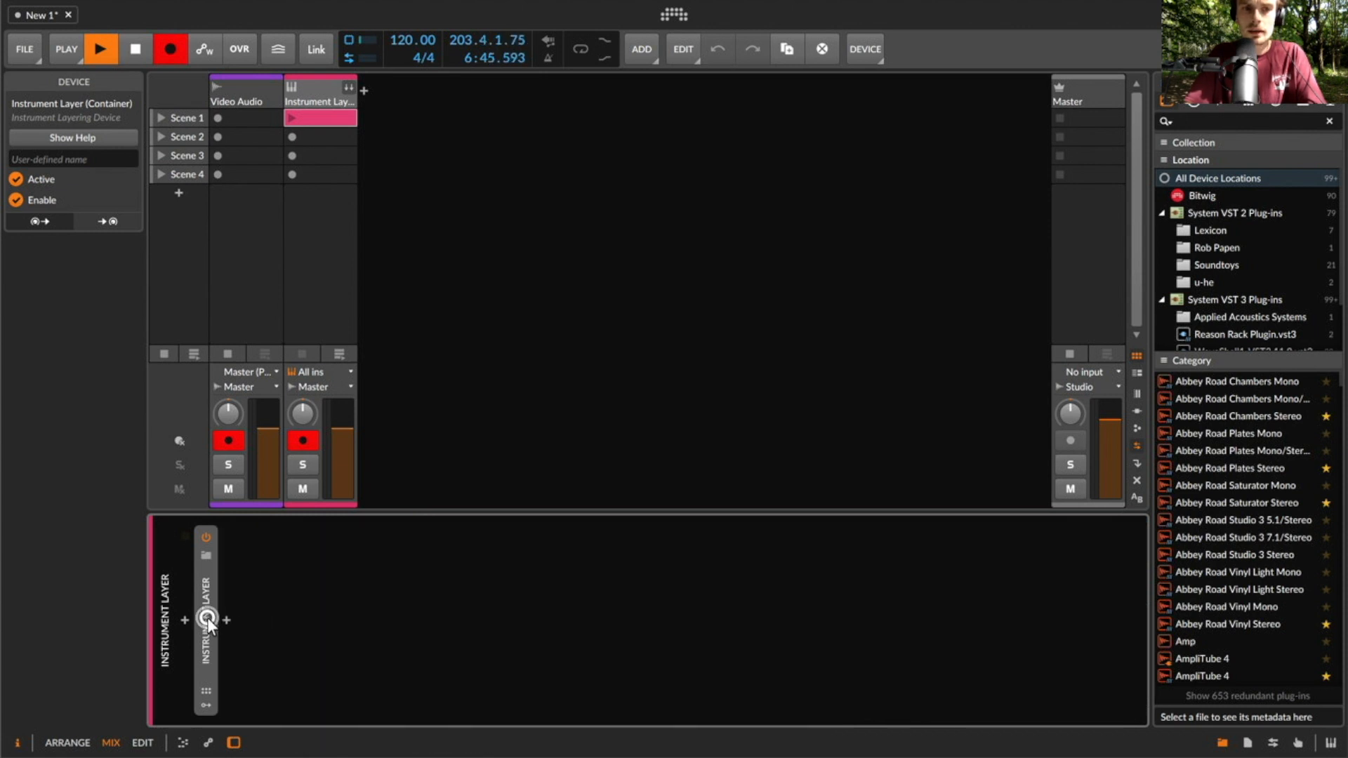
{"action": "double_click", "coordinate": [208, 620]}
{"action": "double_click", "coordinate": [207, 639]}
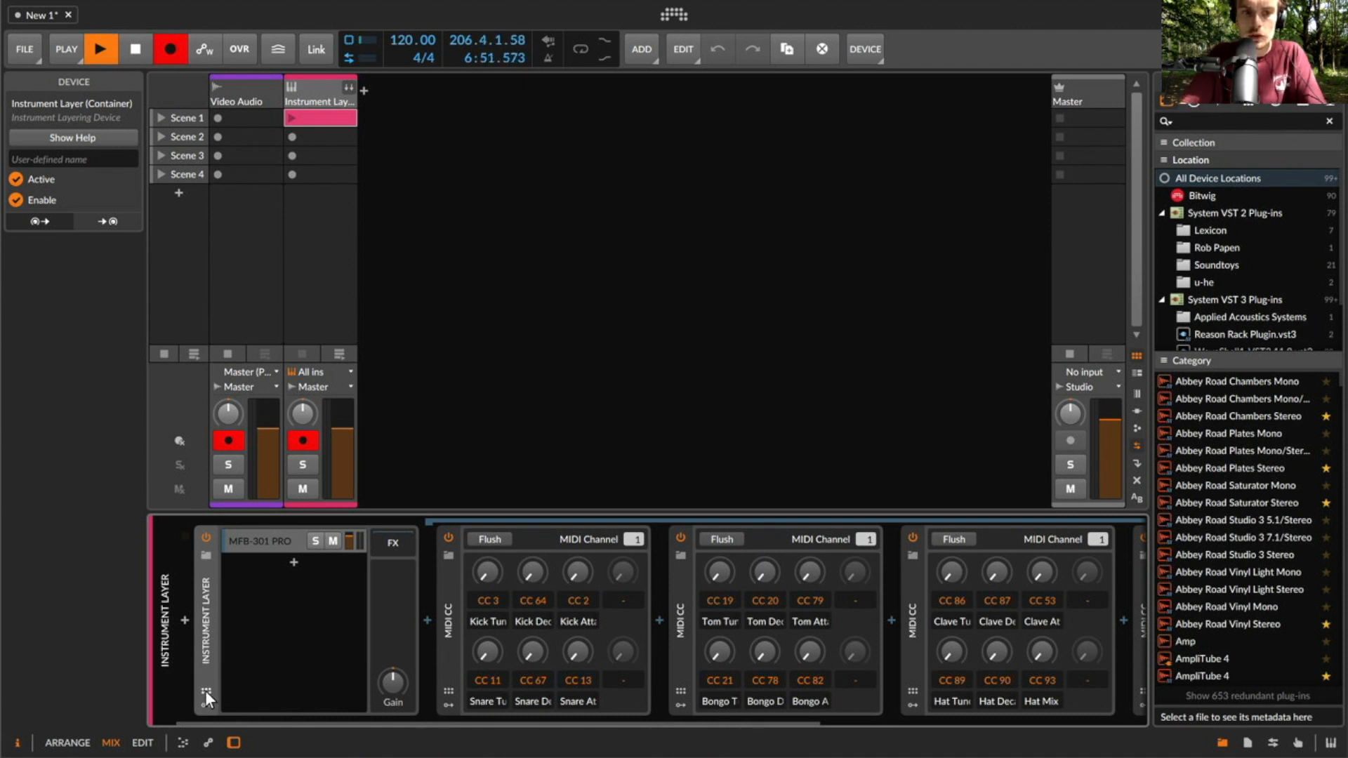
Show the Instrument Layer's remote controls and add a new preset page
{"action": "left_click", "coordinate": [205, 689]}
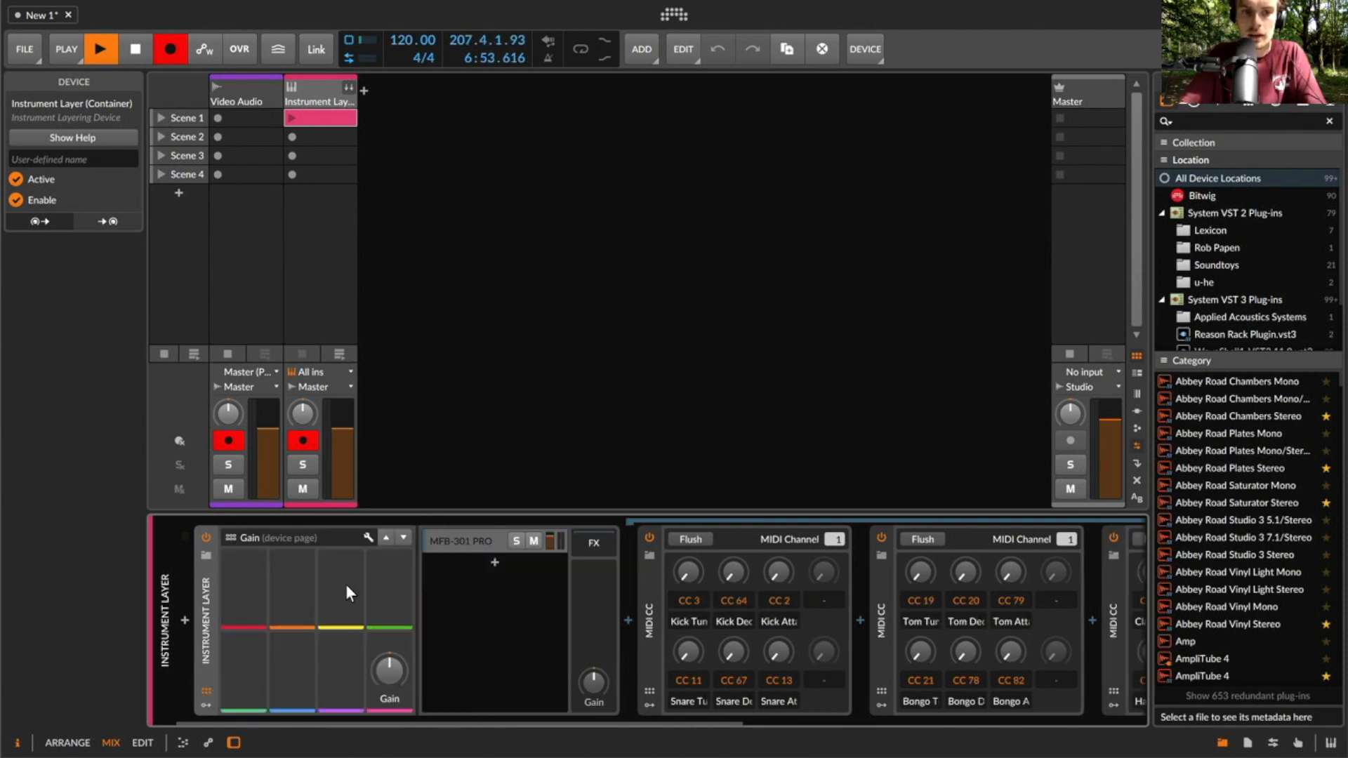
{"action": "left_click", "coordinate": [254, 538]}
{"action": "left_click", "coordinate": [274, 646]}
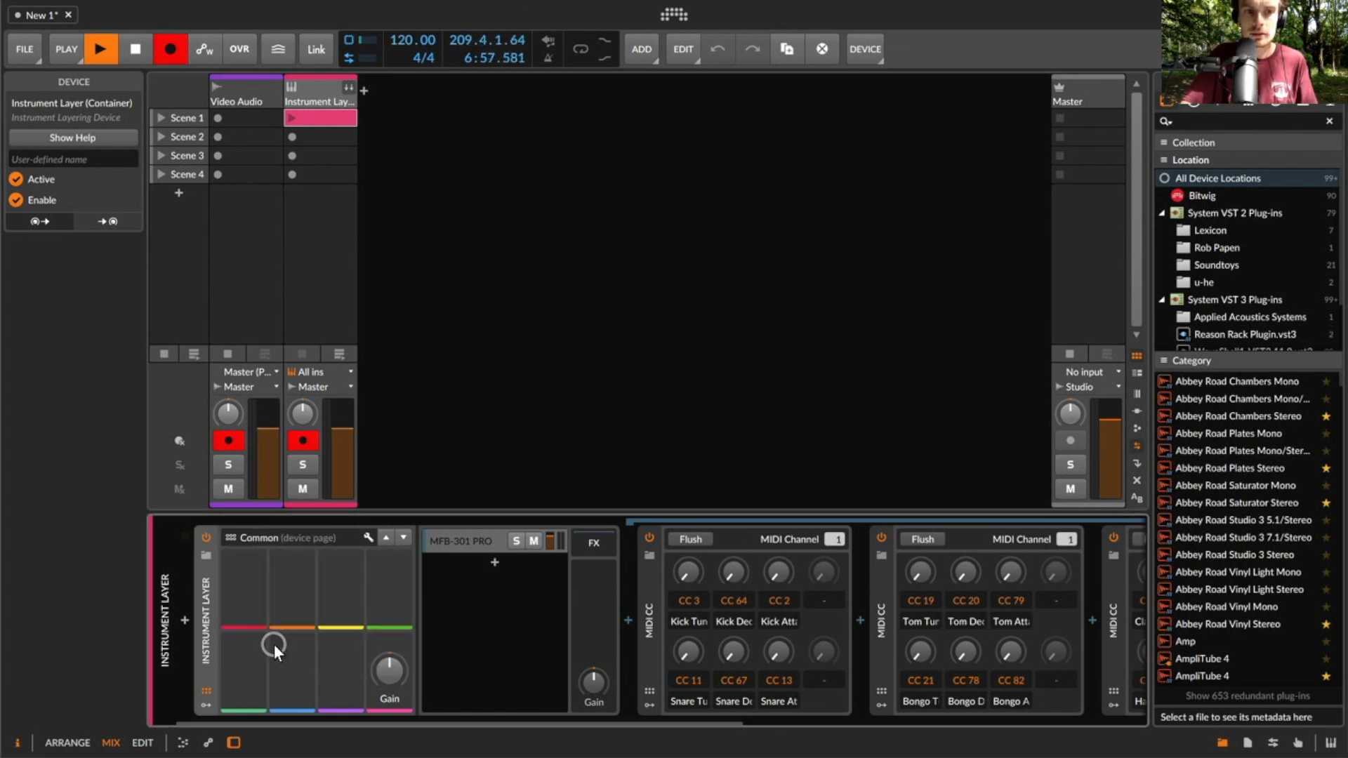
{"action": "left_click", "coordinate": [263, 535]}
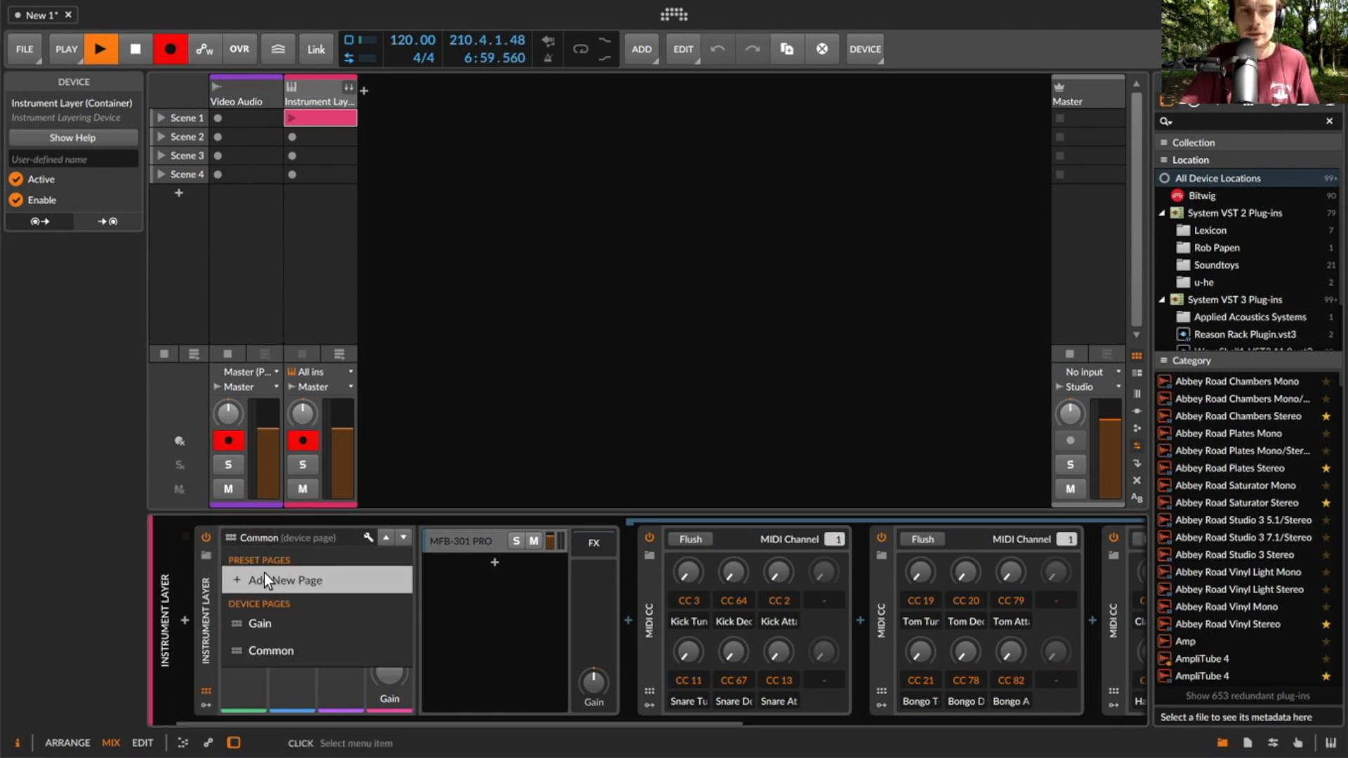
{"action": "left_click", "coordinate": [263, 575]}
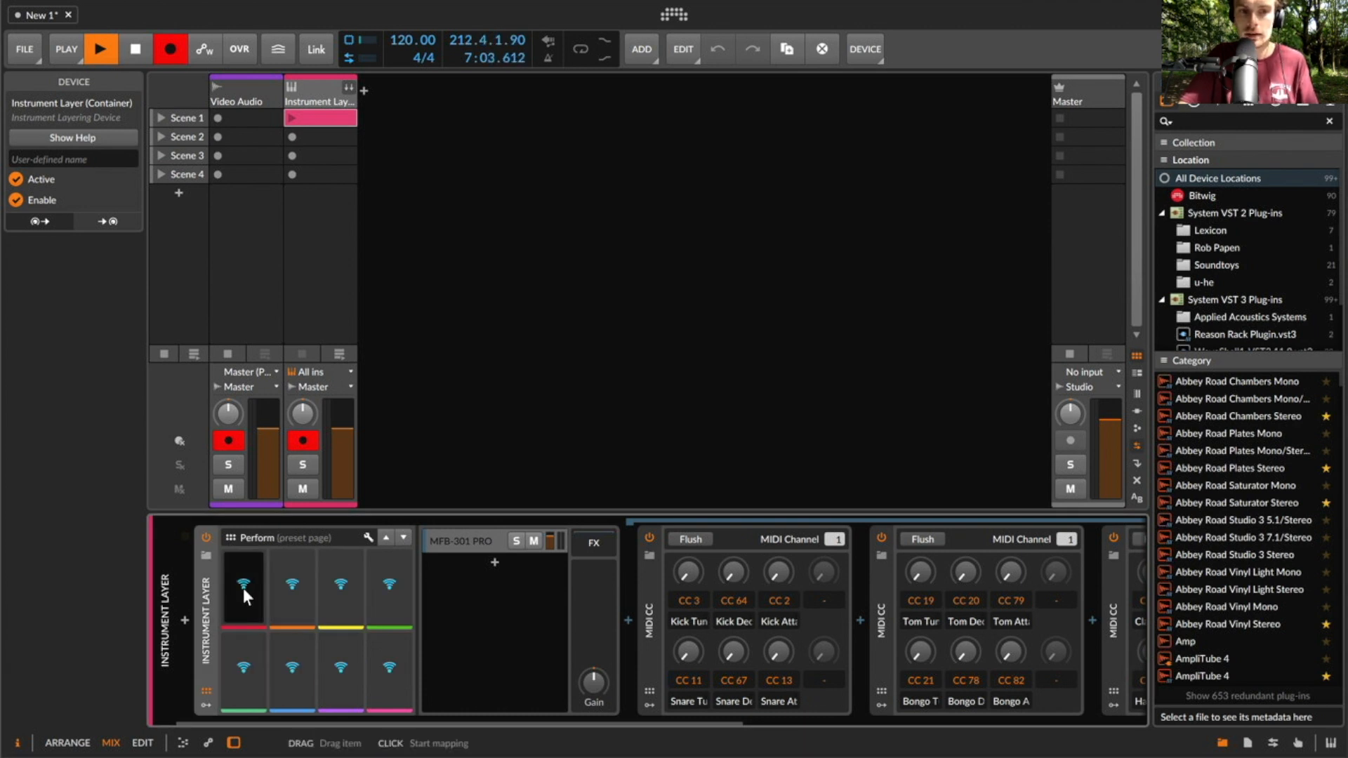
Map the first three remote controls of the preset page to the Kick Tune, Kick Decay and Kick Attack knobs
{"action": "left_click", "coordinate": [243, 587]}
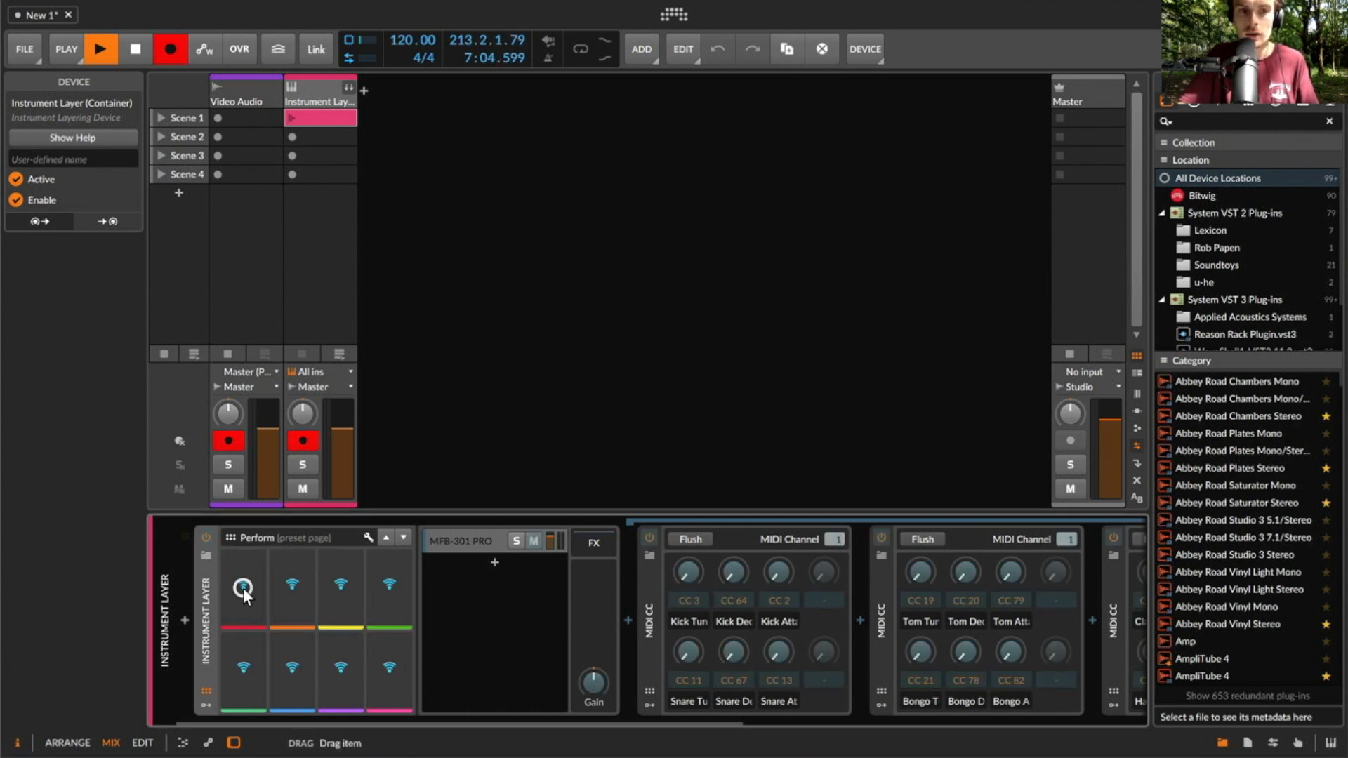
{"action": "left_click", "coordinate": [688, 571]}
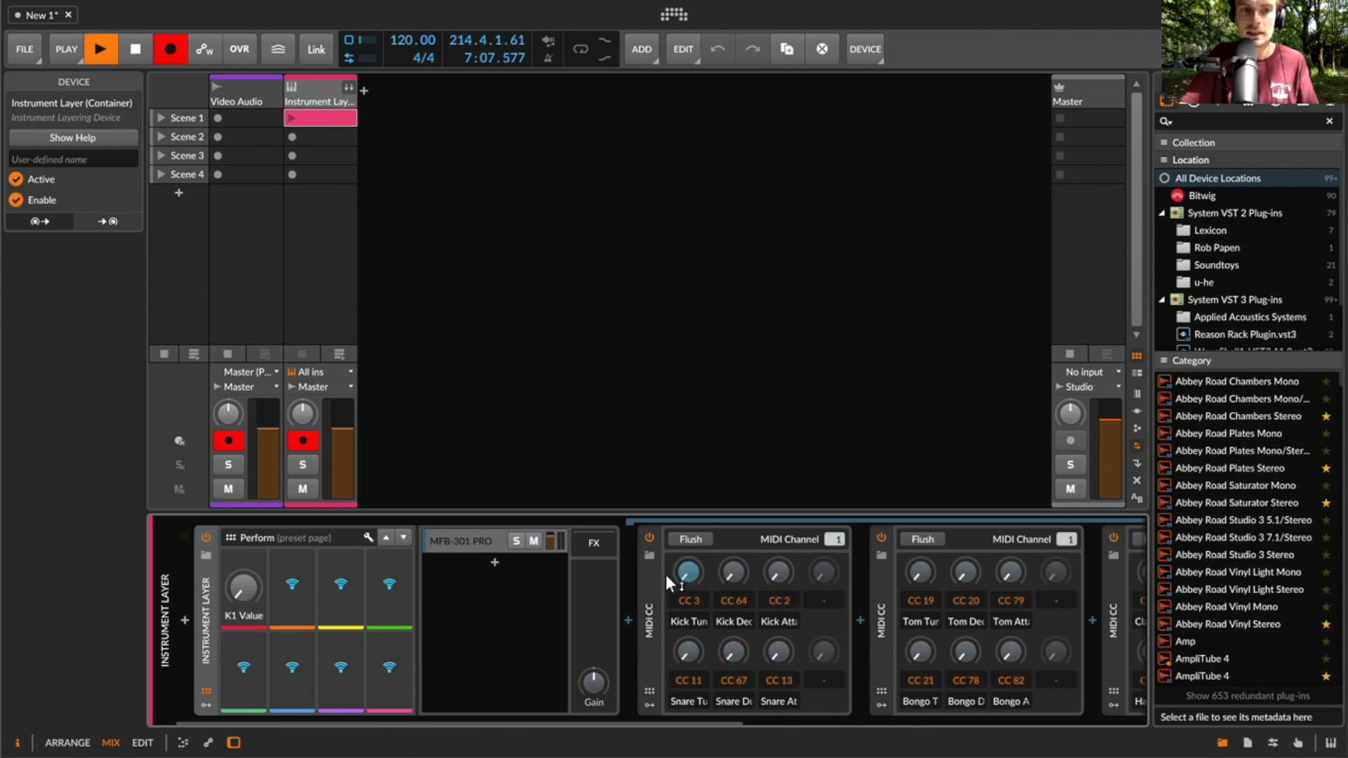
{"action": "left_click", "coordinate": [296, 591]}
{"action": "left_click", "coordinate": [732, 571]}
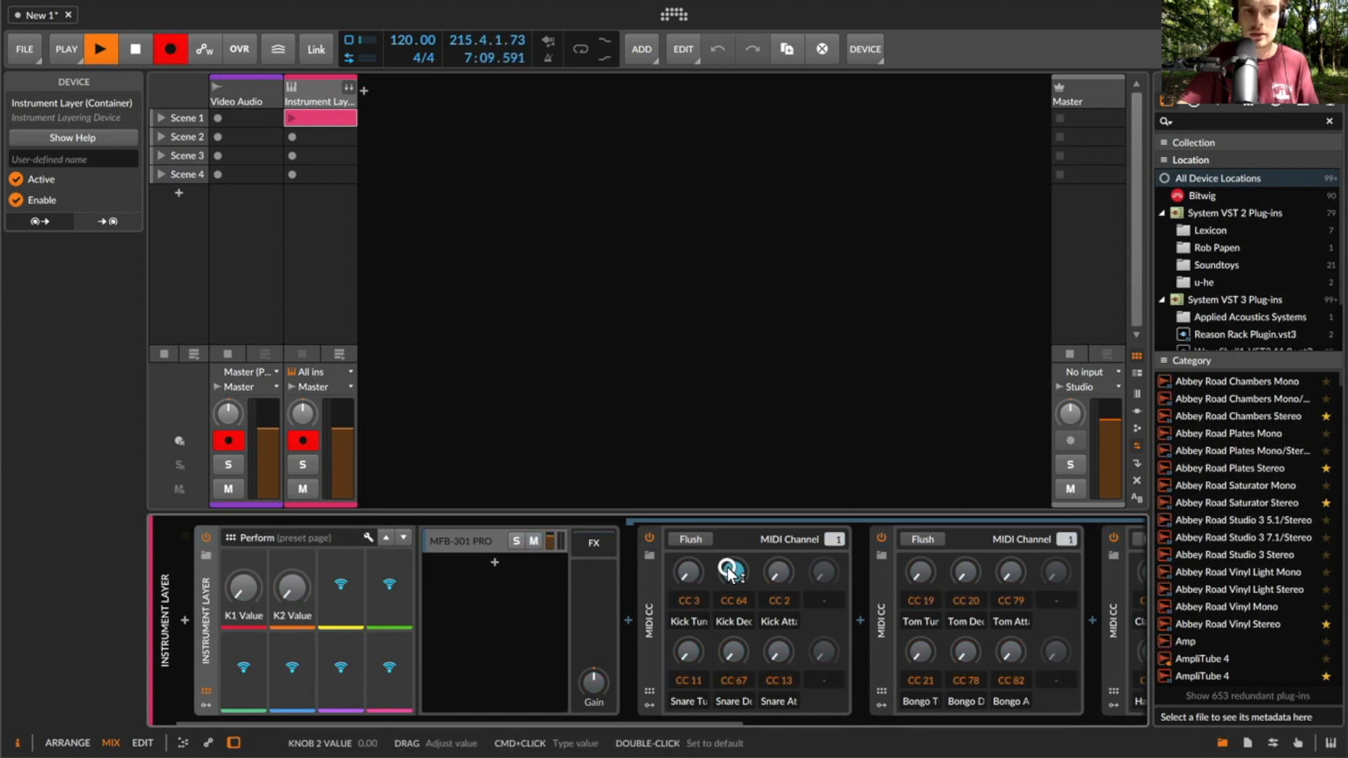
{"action": "left_click", "coordinate": [781, 566]}
Map the first three remote controls in the second row to the snare tune, decay and CC 13 knobs
{"action": "left_click", "coordinate": [234, 667]}
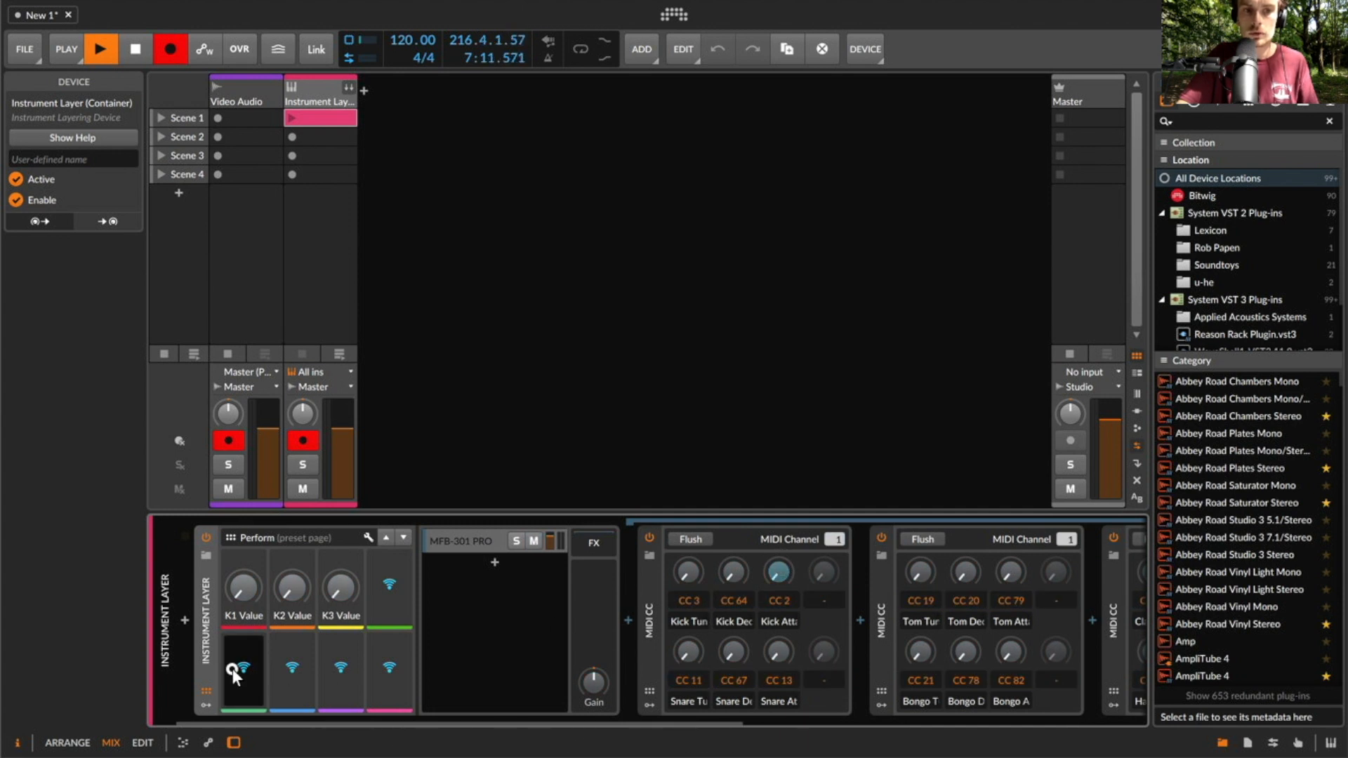
{"action": "left_click", "coordinate": [687, 653]}
{"action": "left_click", "coordinate": [287, 658]}
{"action": "left_click", "coordinate": [732, 651]}
{"action": "left_click", "coordinate": [342, 667]}
{"action": "left_click", "coordinate": [775, 648]}
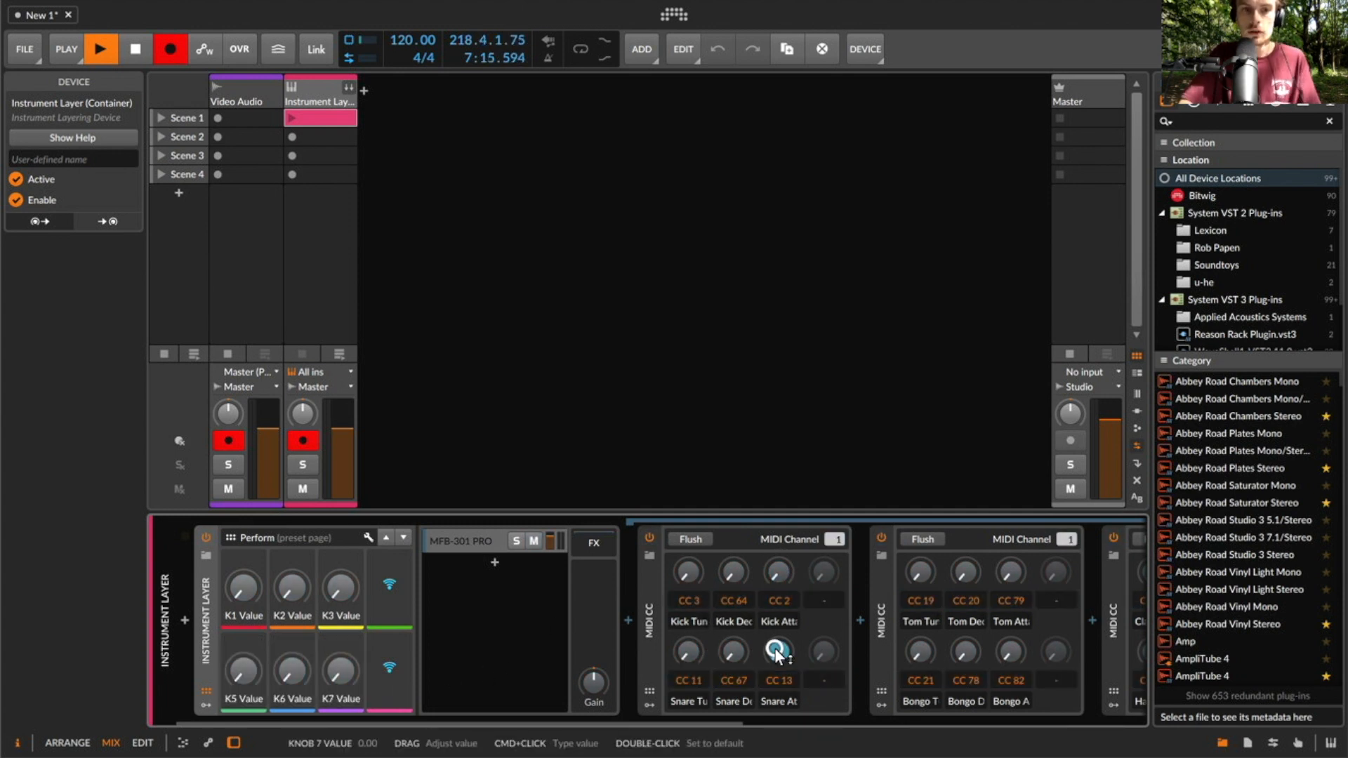
Rename the three kick remote controls "Kick Tune", "Kick Decay" and "Kick Attack"
{"action": "double_click", "coordinate": [250, 617]}
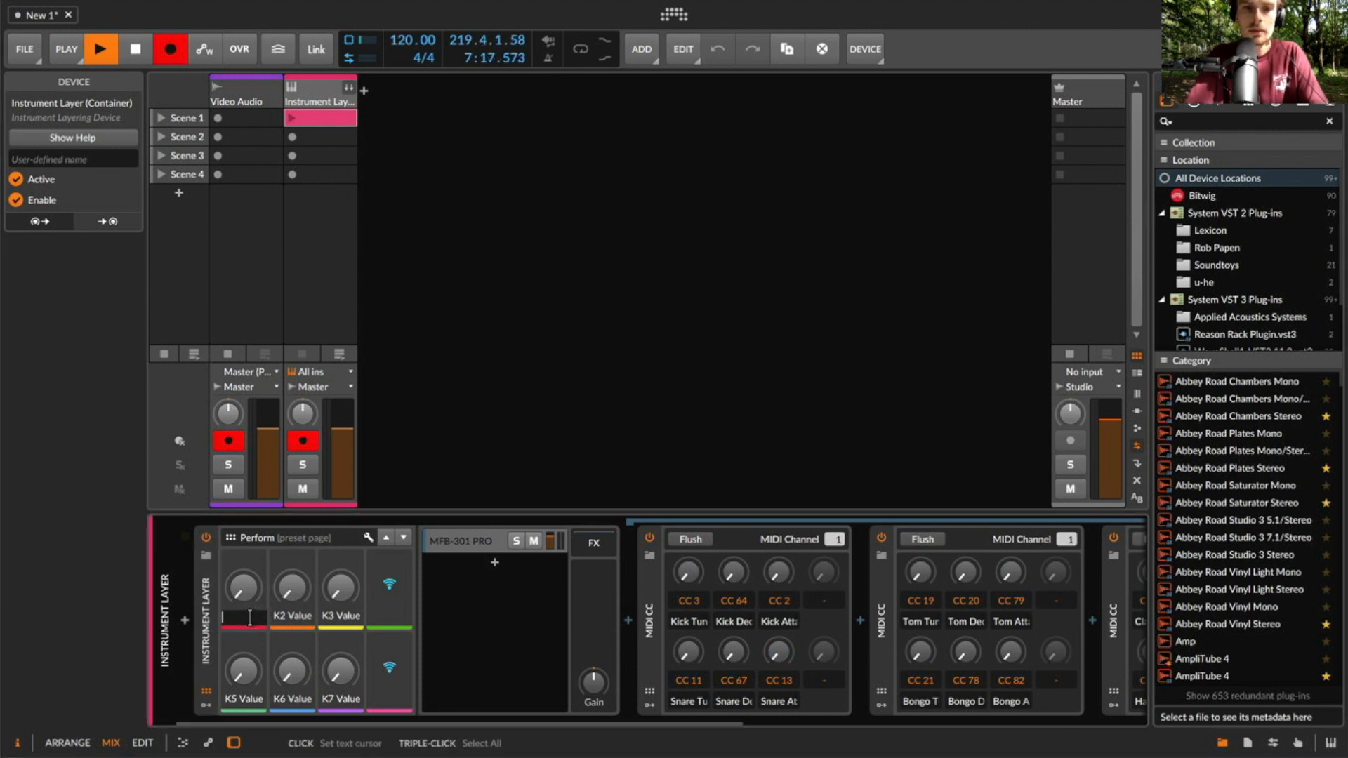
{"action": "type", "text": "Kick Tune"}
{"action": "key", "text": "Return"}
{"action": "double_click", "coordinate": [298, 617]}
{"action": "type", "text": "Kick Decay"}
{"action": "key", "text": "Return"}
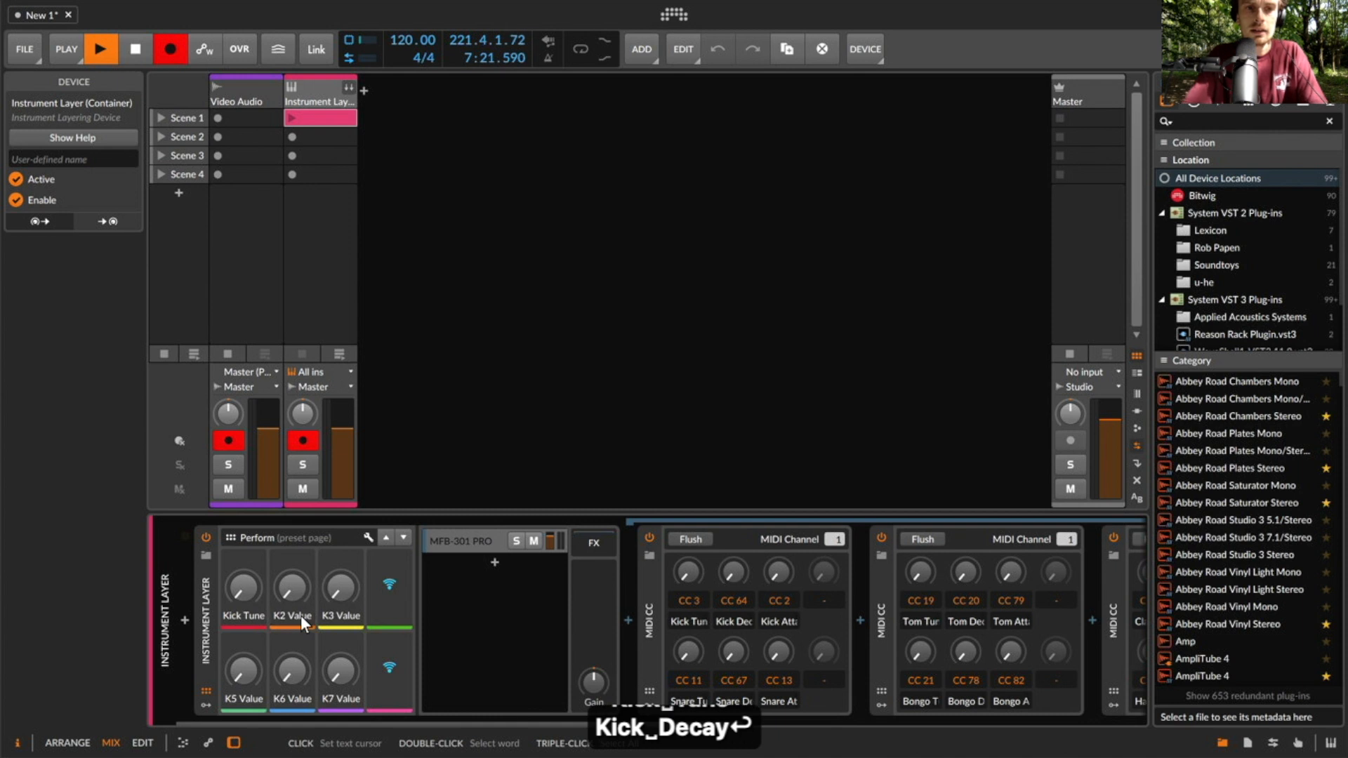
{"action": "double_click", "coordinate": [334, 618]}
{"action": "type", "text": "Kick Atta"}
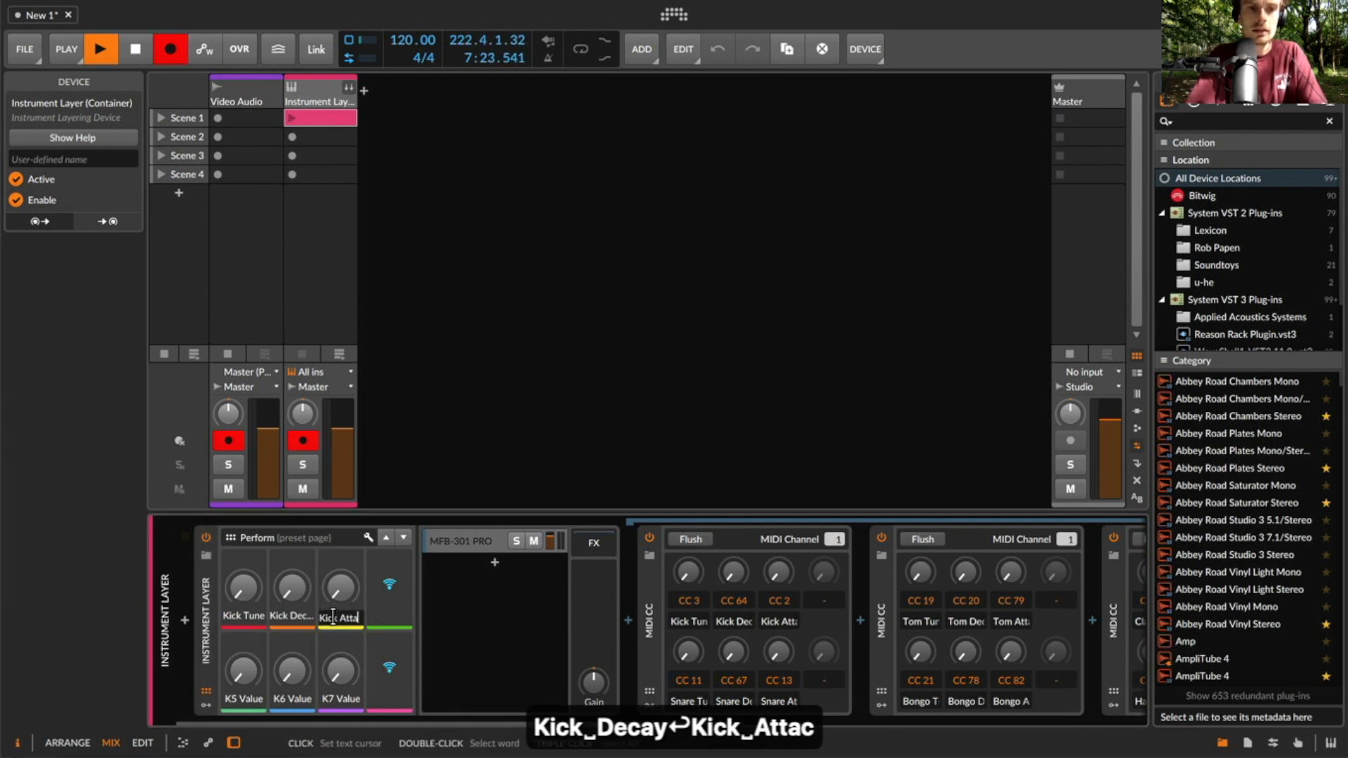
{"action": "type", "text": "ck"}
{"action": "key", "text": "Return"}
Rename the K5 and K6 remote controls "Snare Tune" and "Snare Decay"
{"action": "double_click", "coordinate": [244, 700]}
{"action": "type", "text": "Snare"}
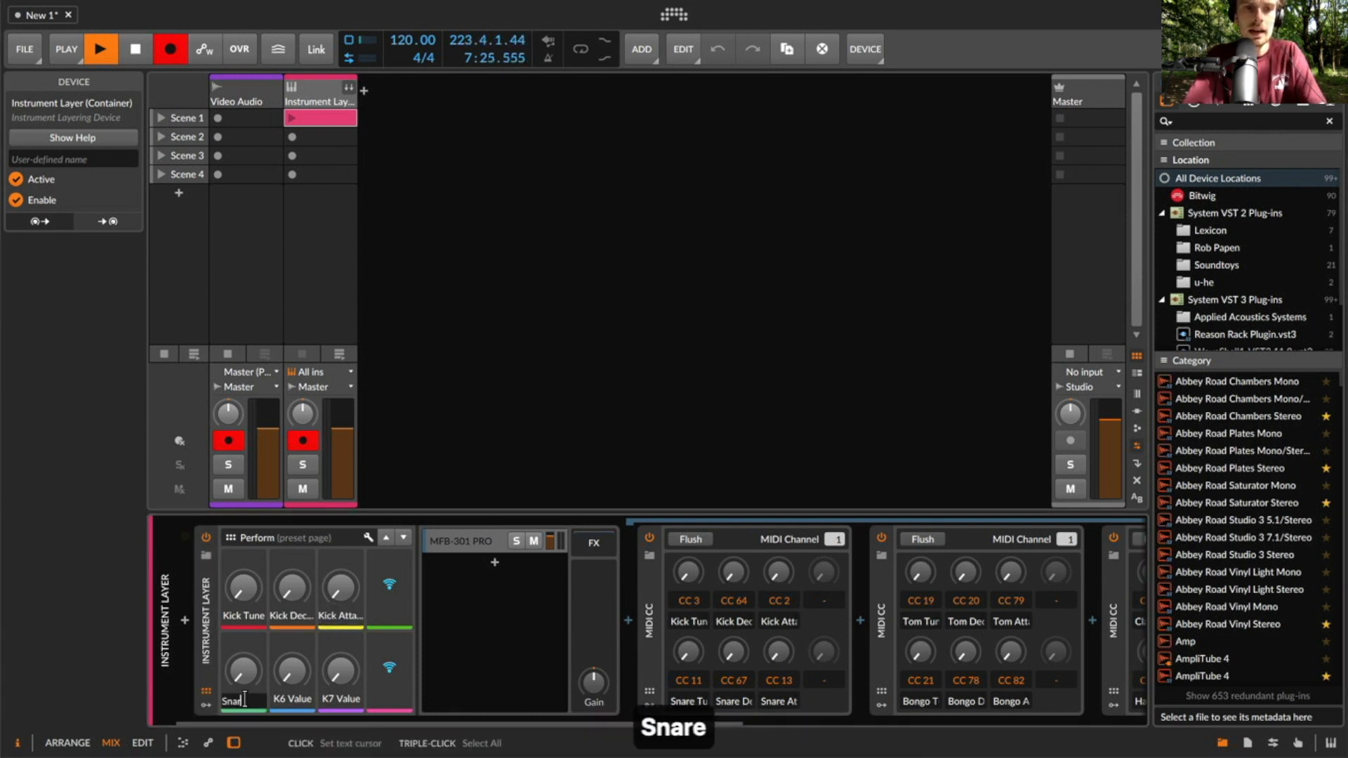
{"action": "type", "text": " Tune"}
{"action": "key", "text": "Return"}
{"action": "double_click", "coordinate": [293, 698]}
{"action": "type", "text": "Snare de"}
{"action": "key", "text": "BackSpace"}
{"action": "key", "text": "BackSpace"}
{"action": "type", "text": "Decay"}
{"action": "key", "text": "Return"}
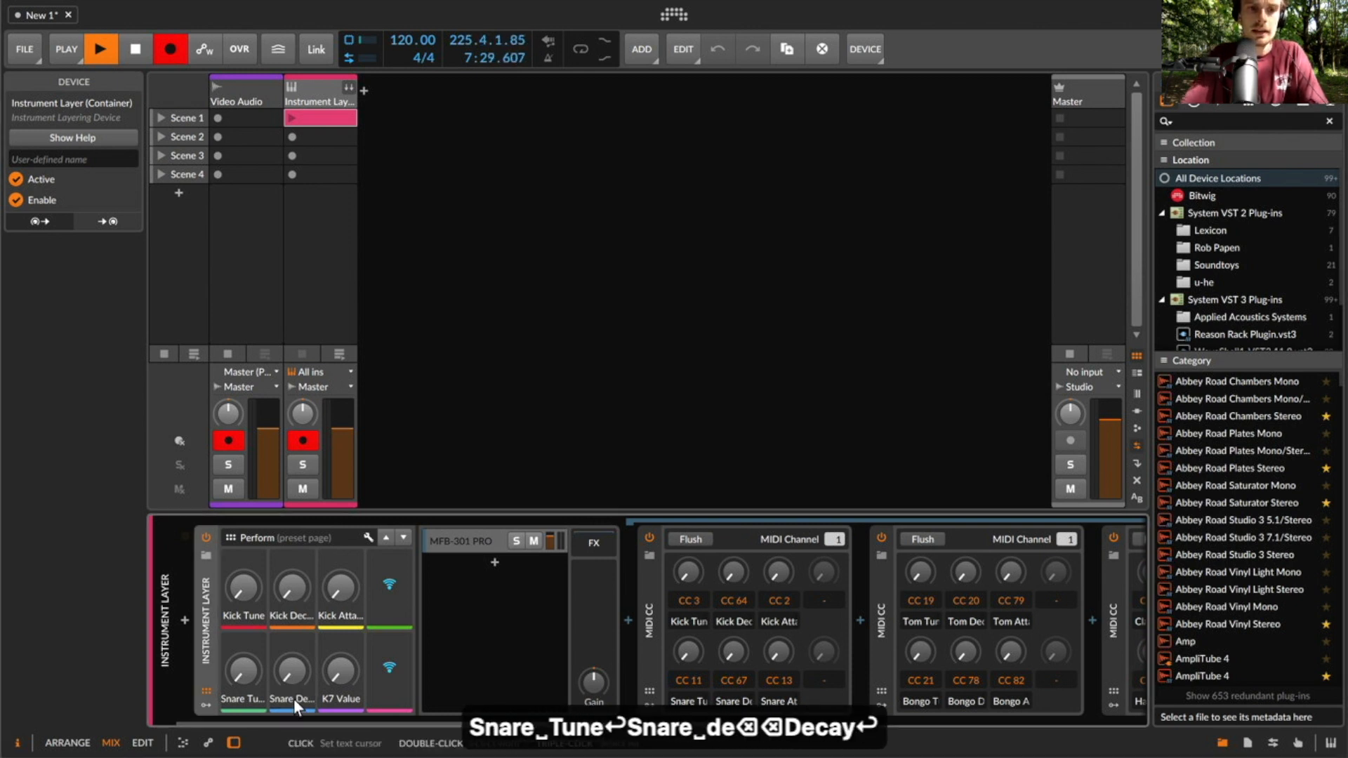
Rename the K7 remote control "Snare Noise"
{"action": "double_click", "coordinate": [344, 698]}
{"action": "type", "text": "Snare"}
{"action": "key", "text": "BackSpace"}
{"action": "type", "text": "e t"}
{"action": "key", "text": "BackSpace"}
{"action": "type", "text": "Noise"}
{"action": "key", "text": "Return"}
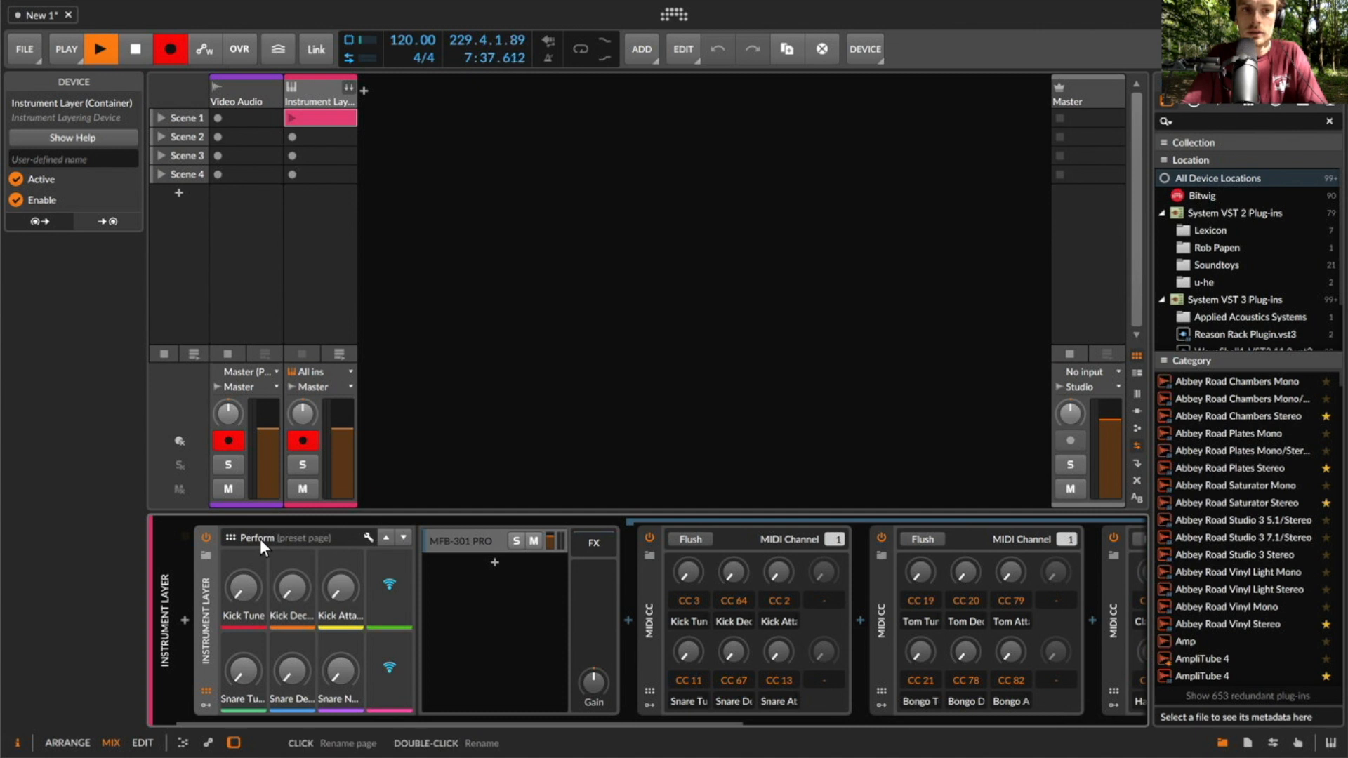
Rename the Instrument Layer's current remote control page "Kick & Snare"
{"action": "double_click", "coordinate": [260, 538]}
{"action": "type", "text": "Kick & Snare"}
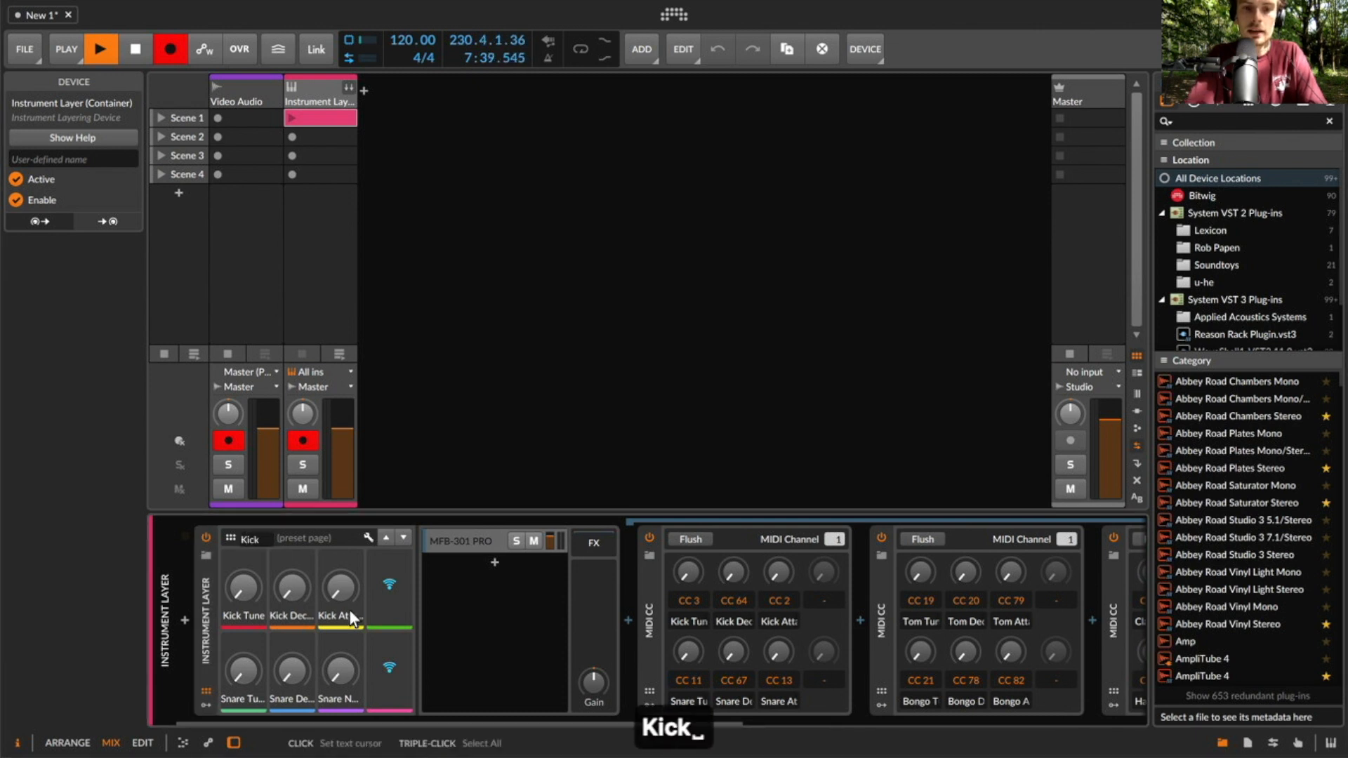
{"action": "key", "text": "Return"}
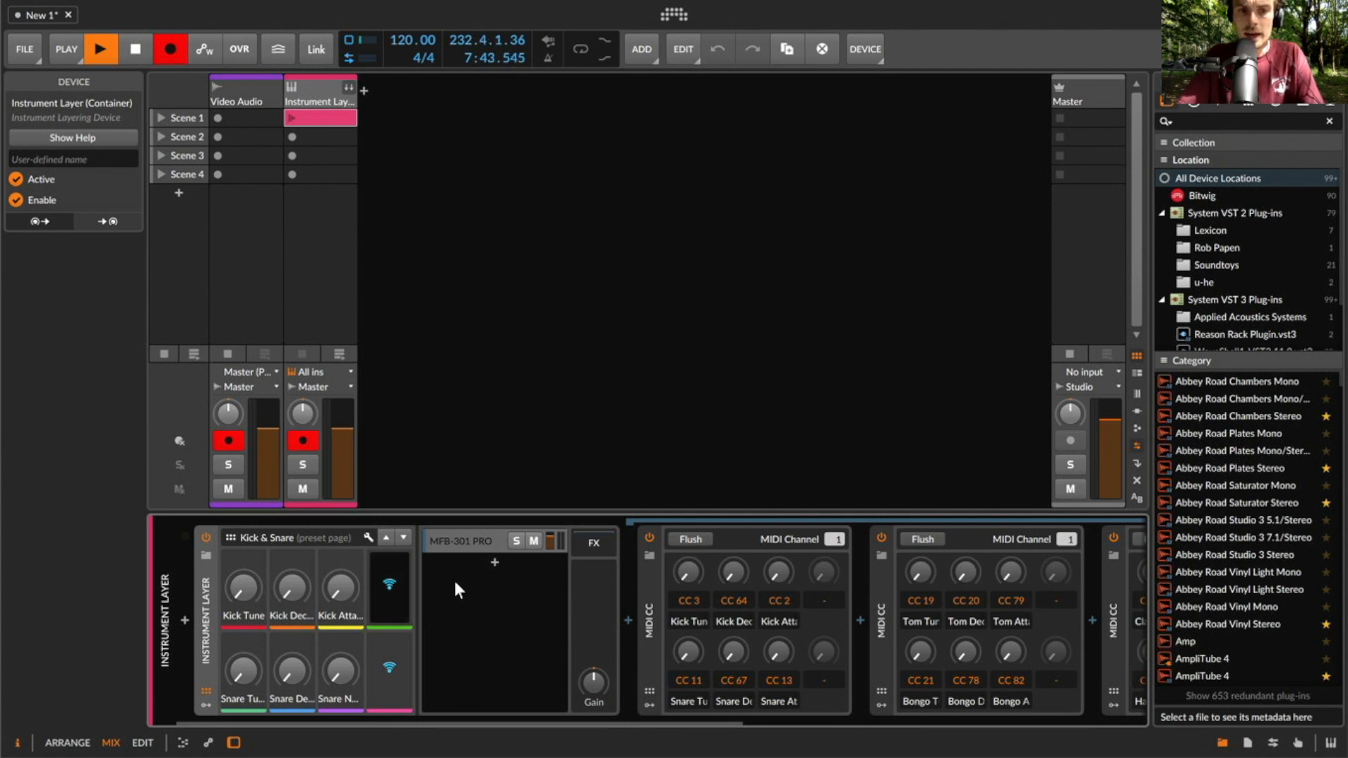
Add a new remote control page and map its first three controls to the tom tune, decay and attack knobs (CC 19, CC 20, CC 79)
{"action": "left_click", "coordinate": [320, 538]}
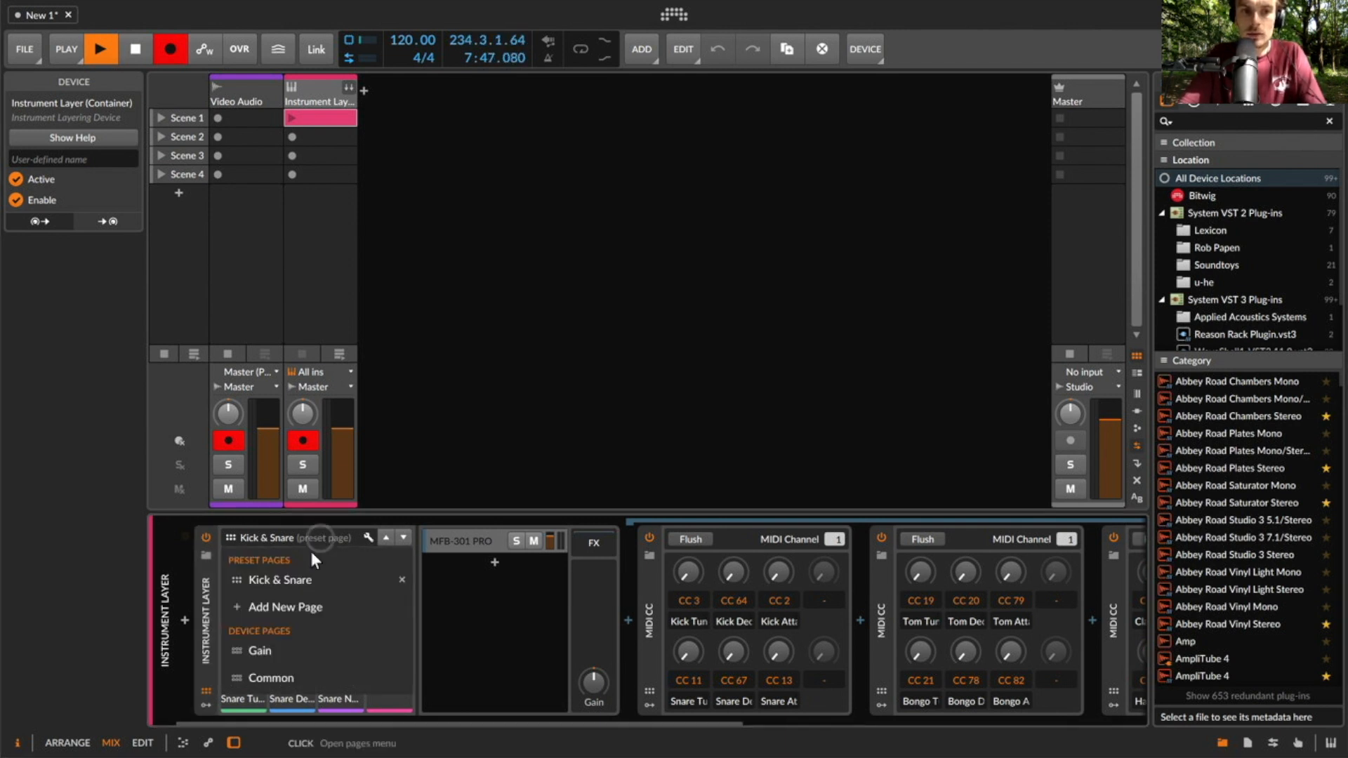
{"action": "left_click", "coordinate": [288, 609]}
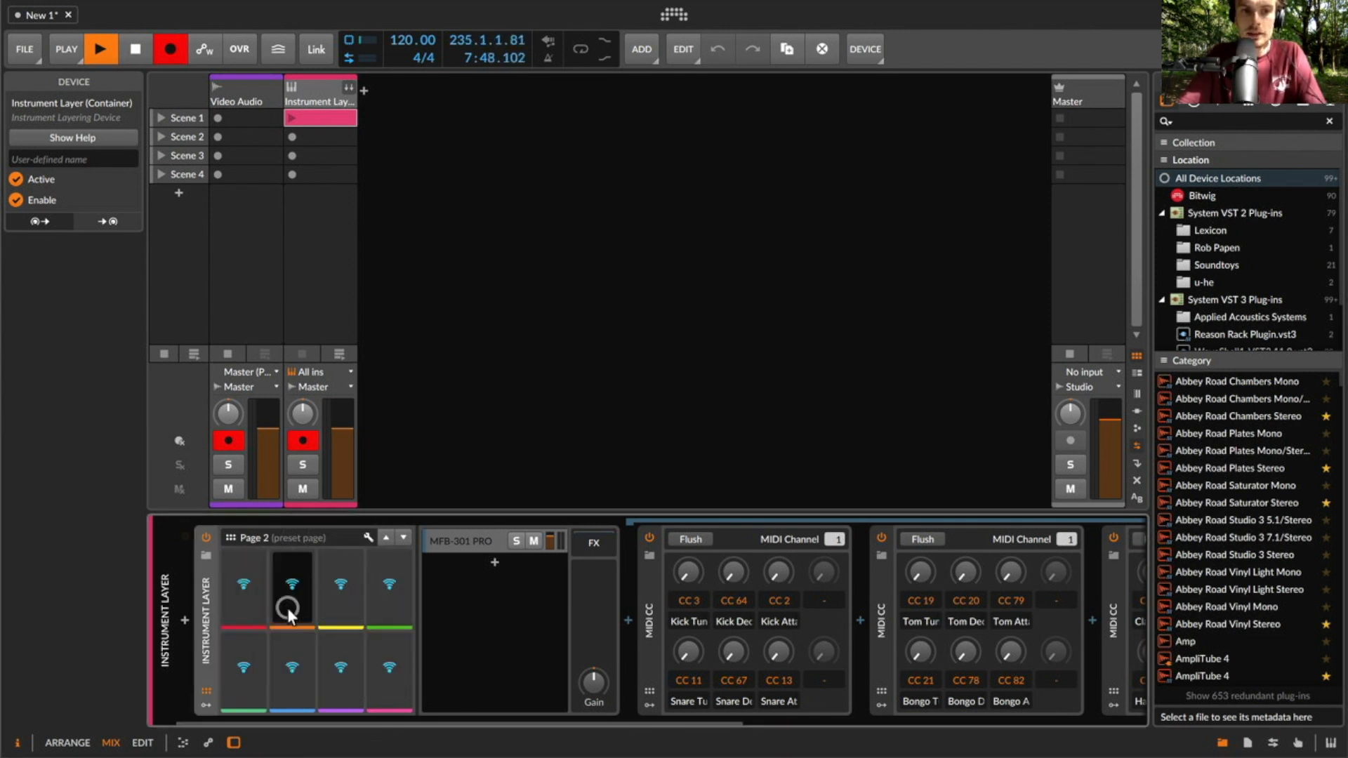
{"action": "left_click", "coordinate": [247, 583]}
{"action": "left_click", "coordinate": [917, 571]}
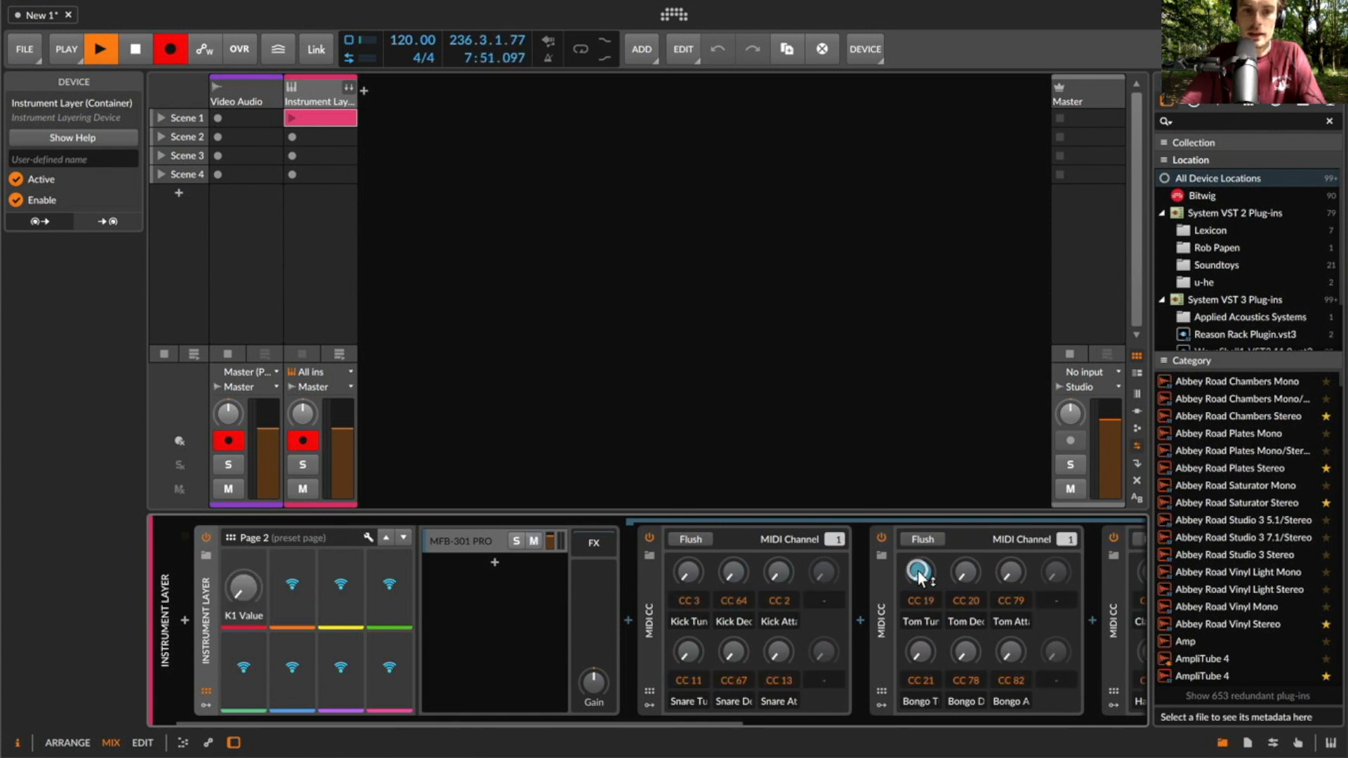
{"action": "left_click", "coordinate": [311, 584]}
{"action": "left_click", "coordinate": [962, 570]}
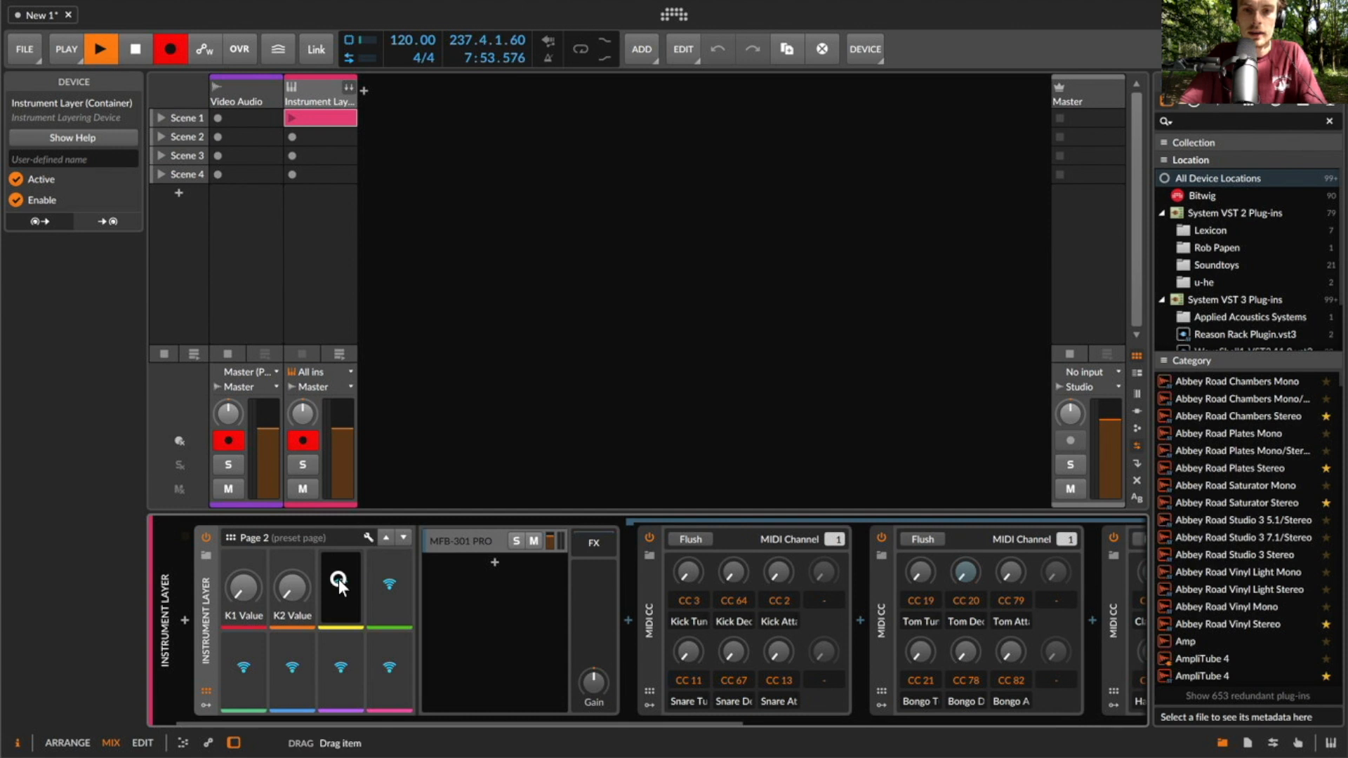
{"action": "left_click", "coordinate": [1013, 579]}
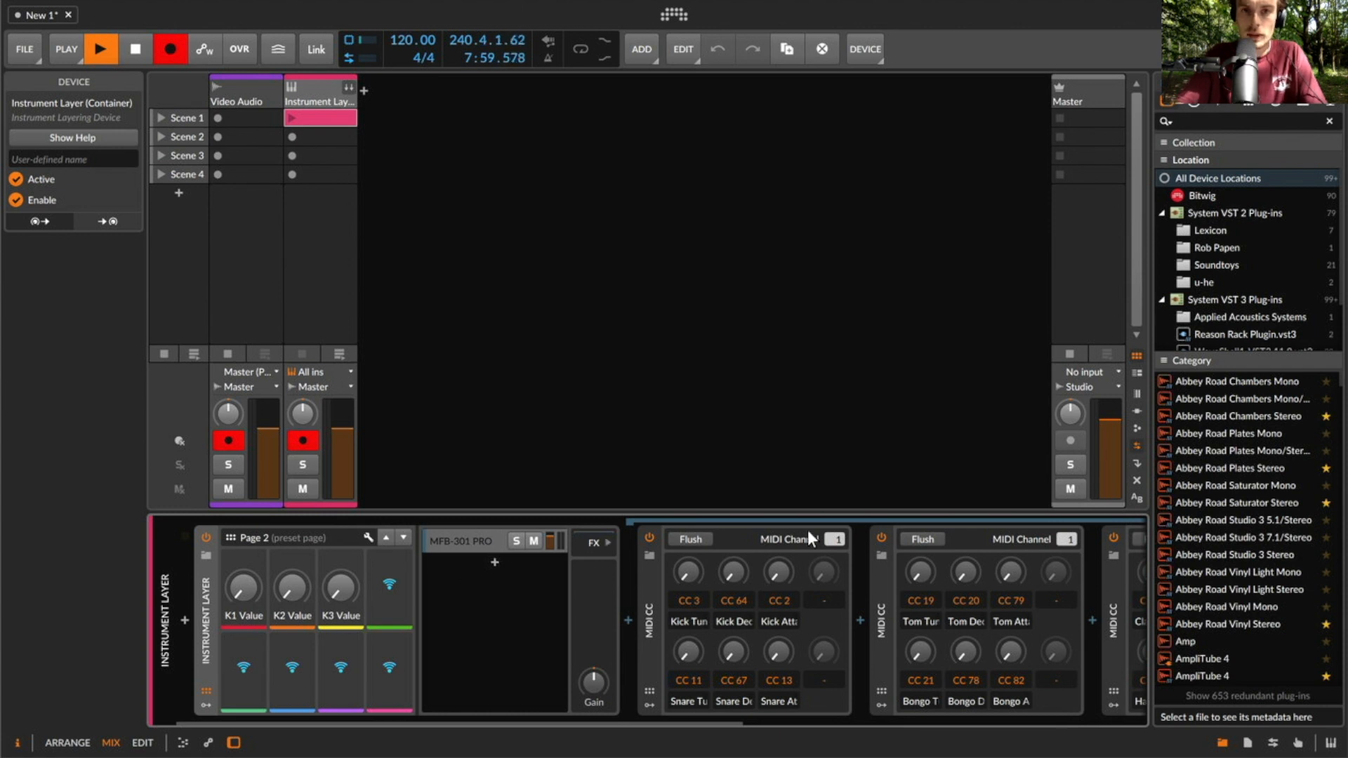
{"action": "left_click", "coordinate": [841, 5]}
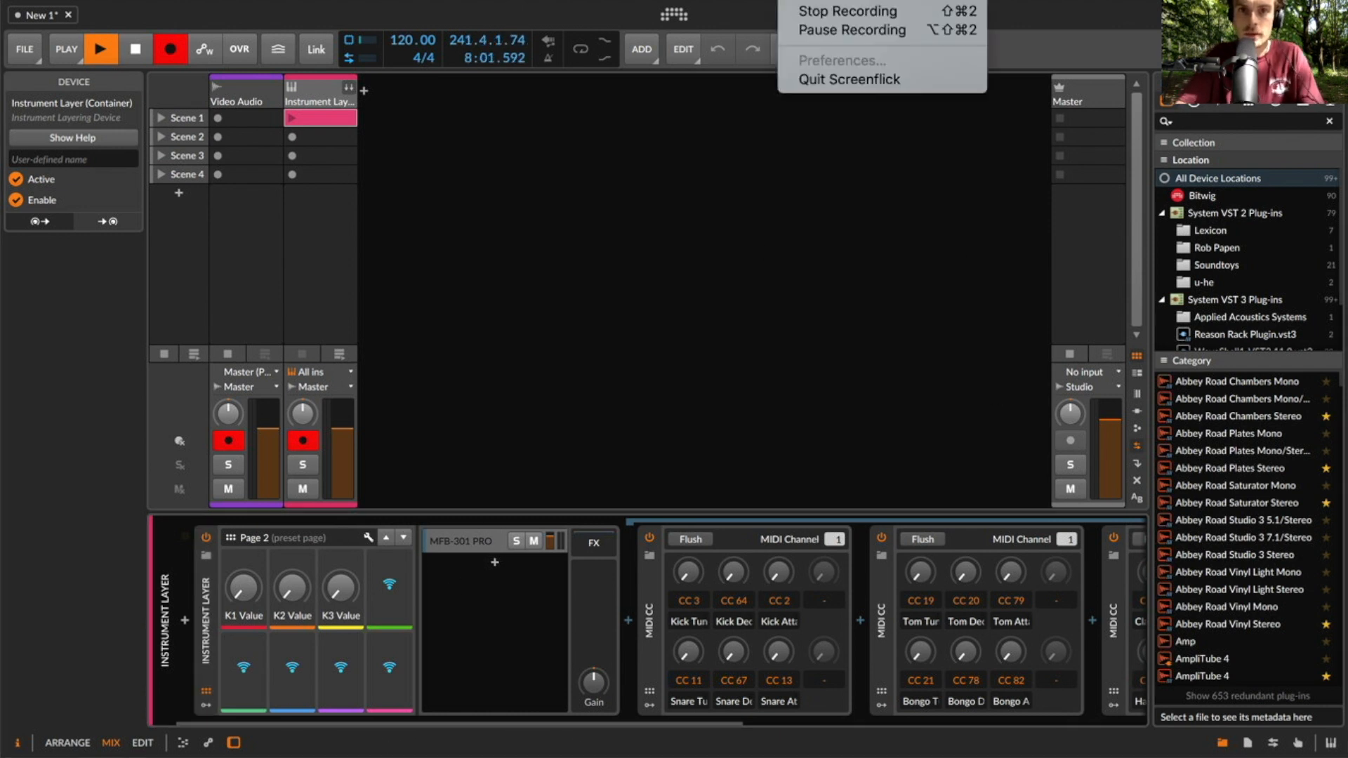
{"action": "left_click", "coordinate": [843, 31]}
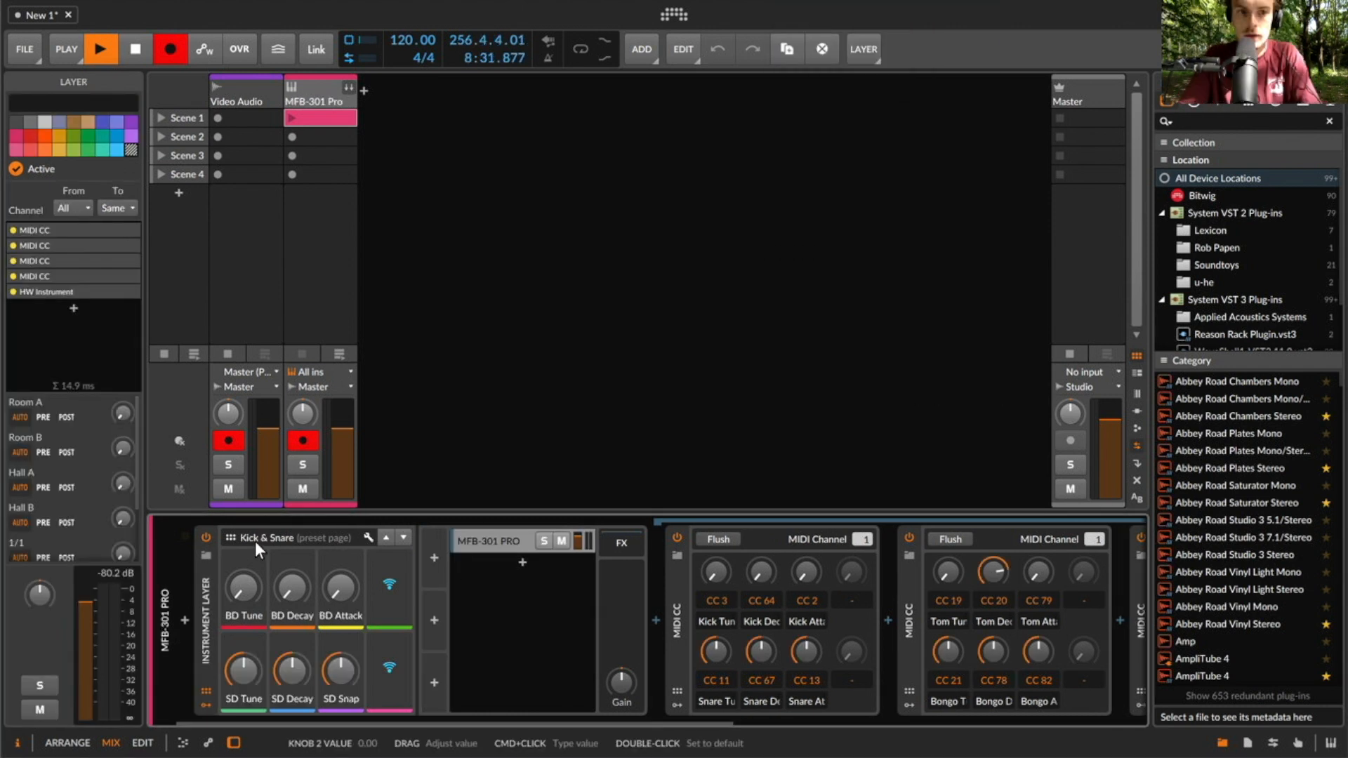
{"action": "left_click", "coordinate": [298, 540]}
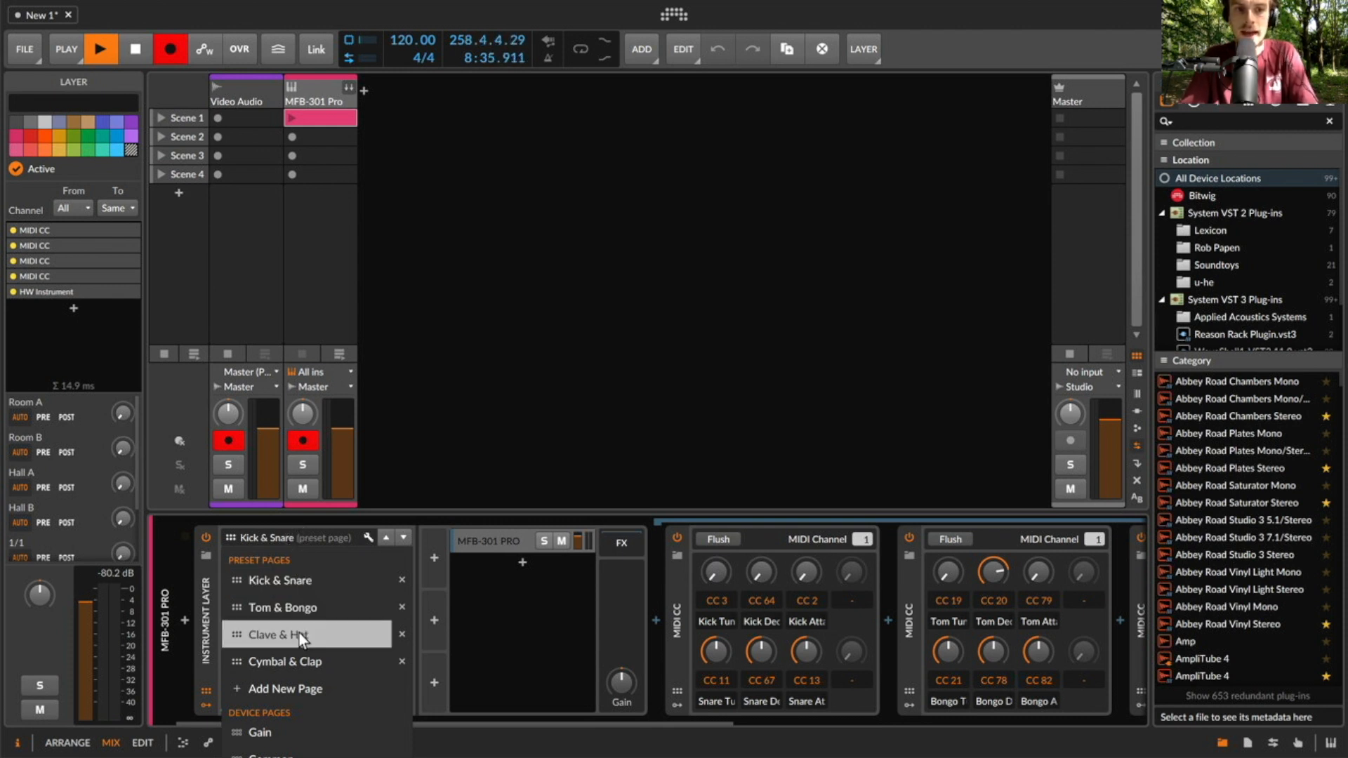
{"action": "left_click", "coordinate": [385, 541]}
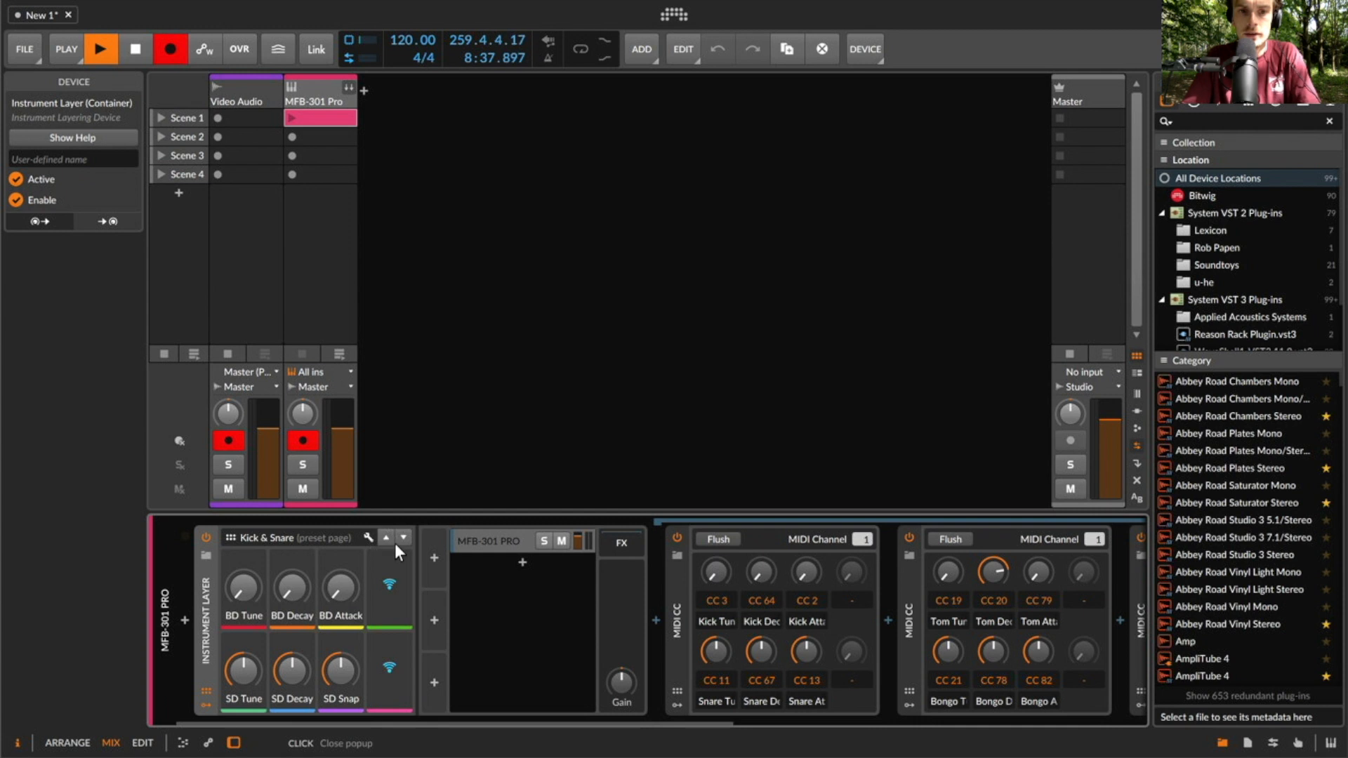
Collapse the Instrument Layer and save it to the library as the preset "MFB-301 Pro", replacing the existing preset
{"action": "left_click", "coordinate": [203, 606]}
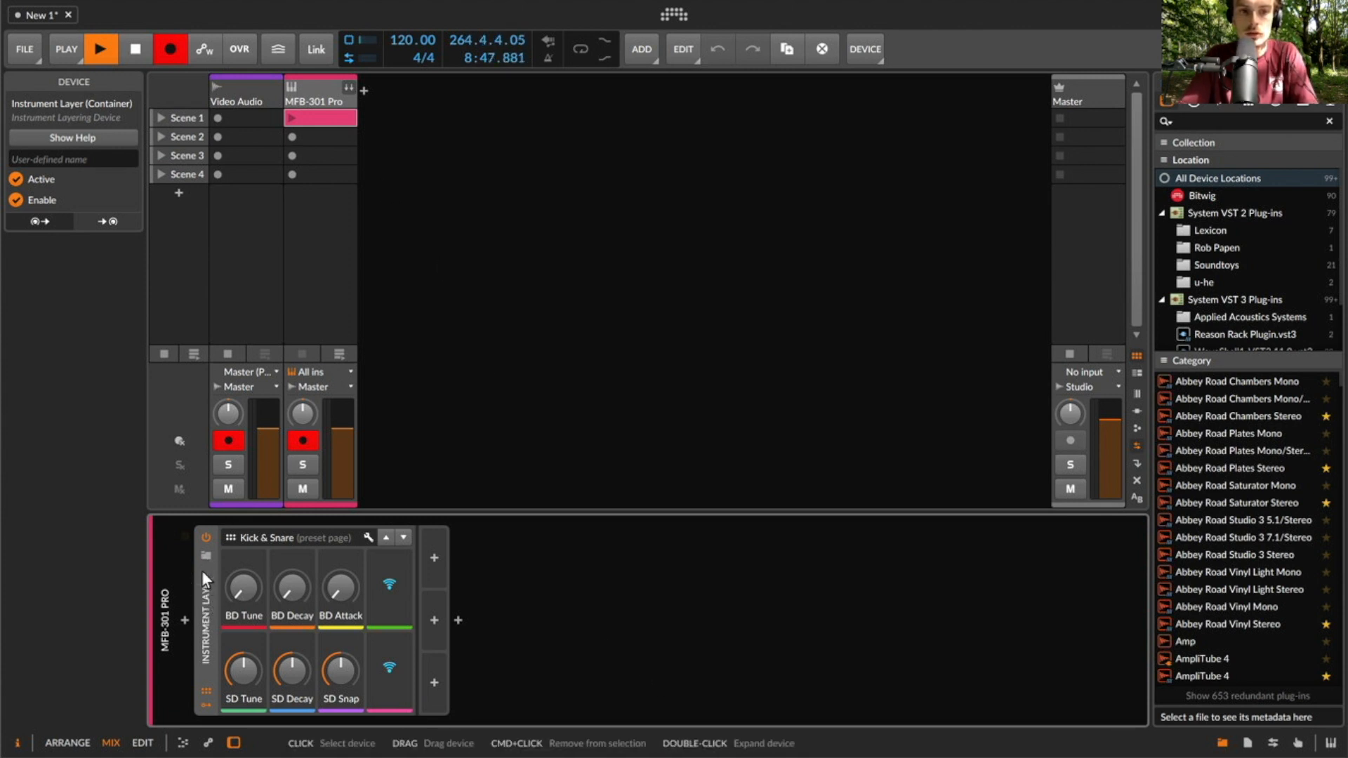
{"action": "key", "text": "ctrl+s"}
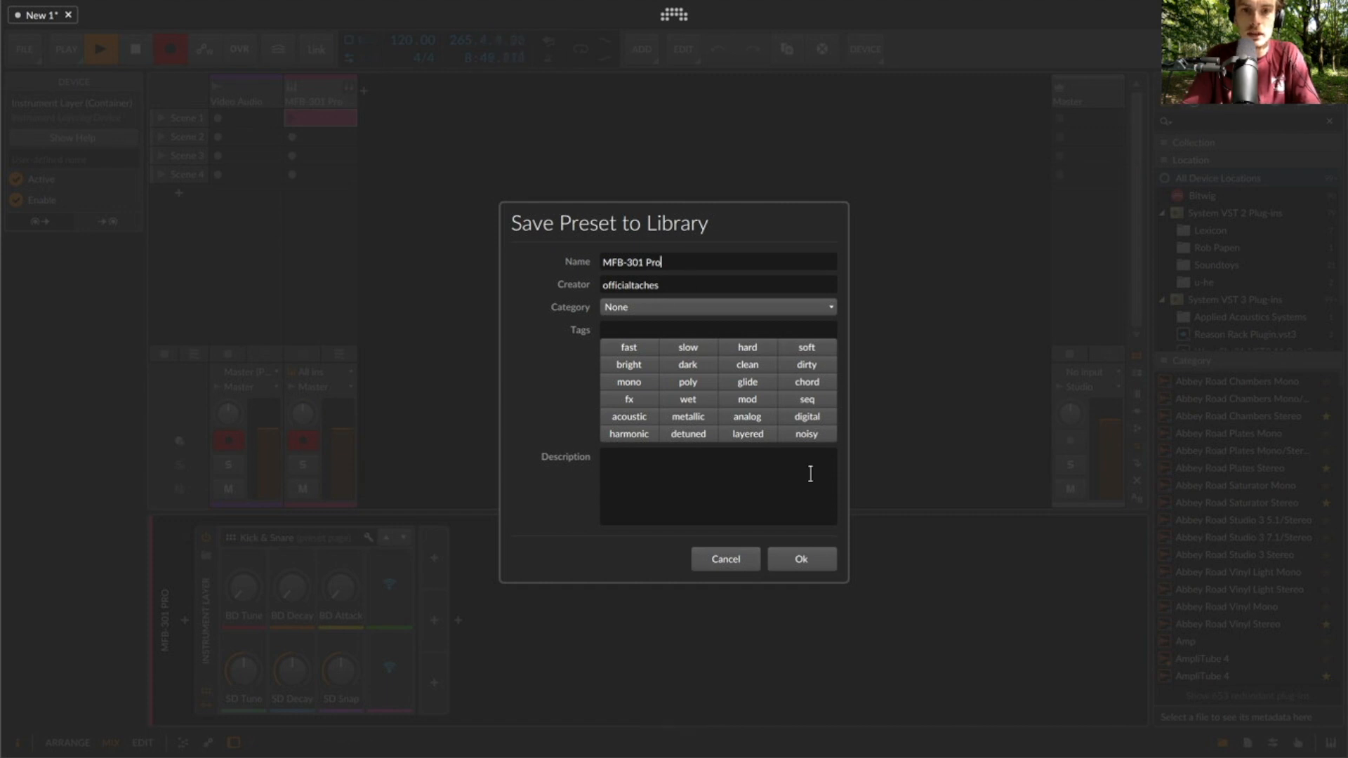
{"action": "left_click", "coordinate": [792, 555]}
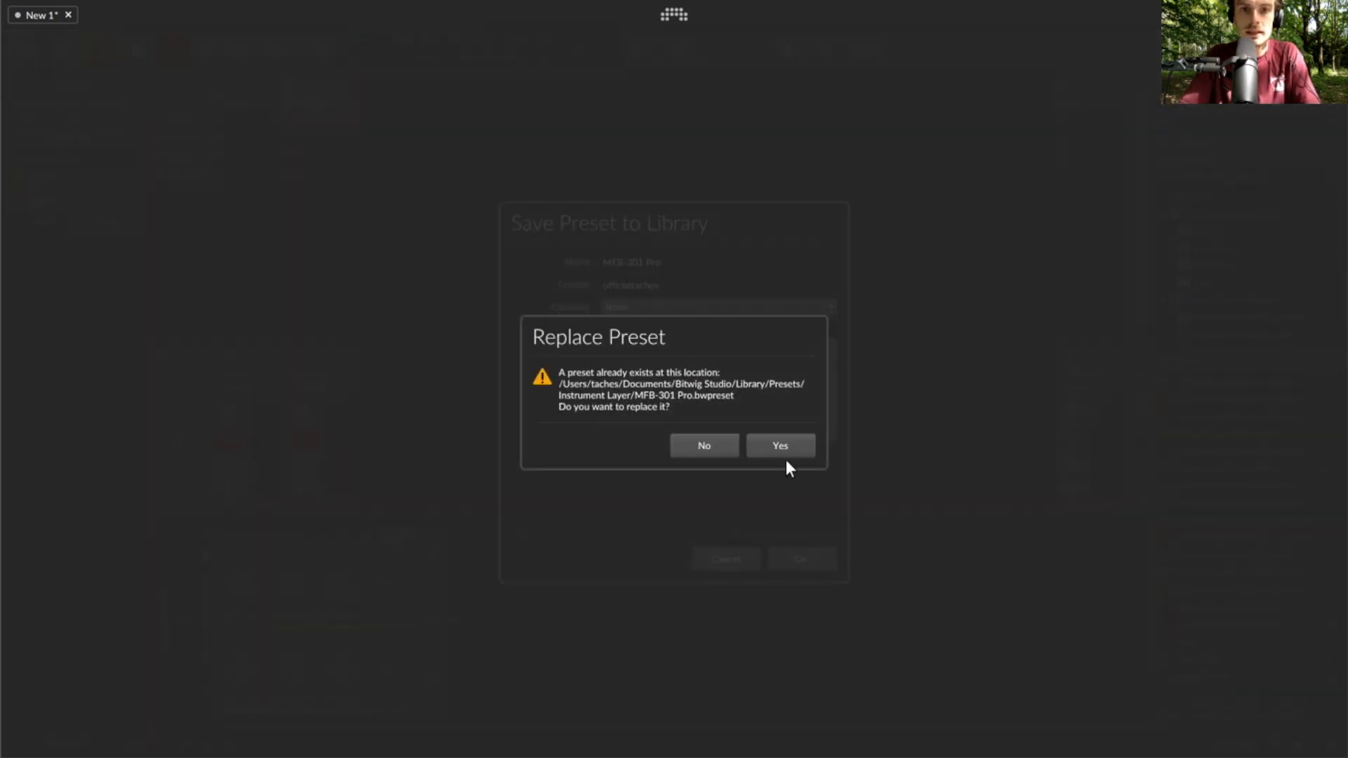
{"action": "left_click", "coordinate": [777, 447]}
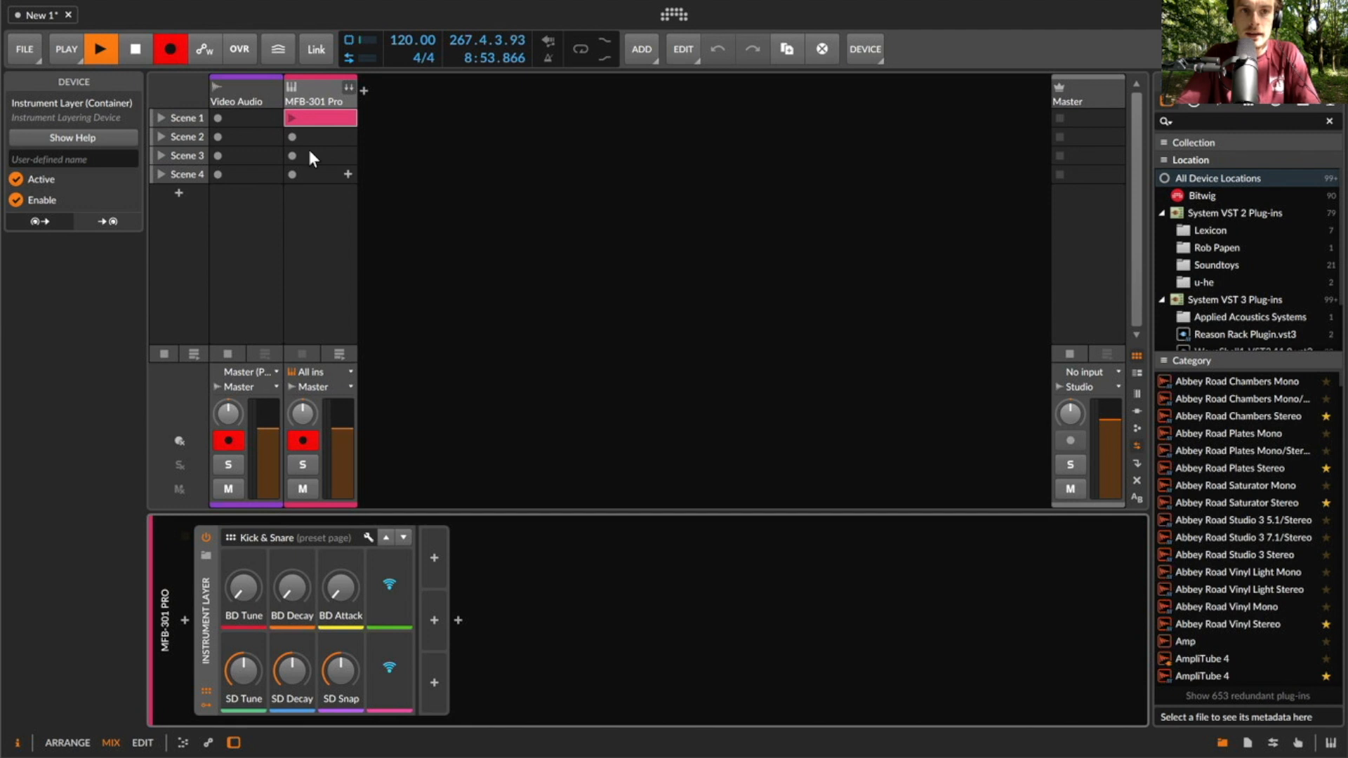
Open the MFB-301 Pro Scene 1 clip and fill its C#1 row with consecutive 1/16 notes
{"action": "double_click", "coordinate": [309, 119]}
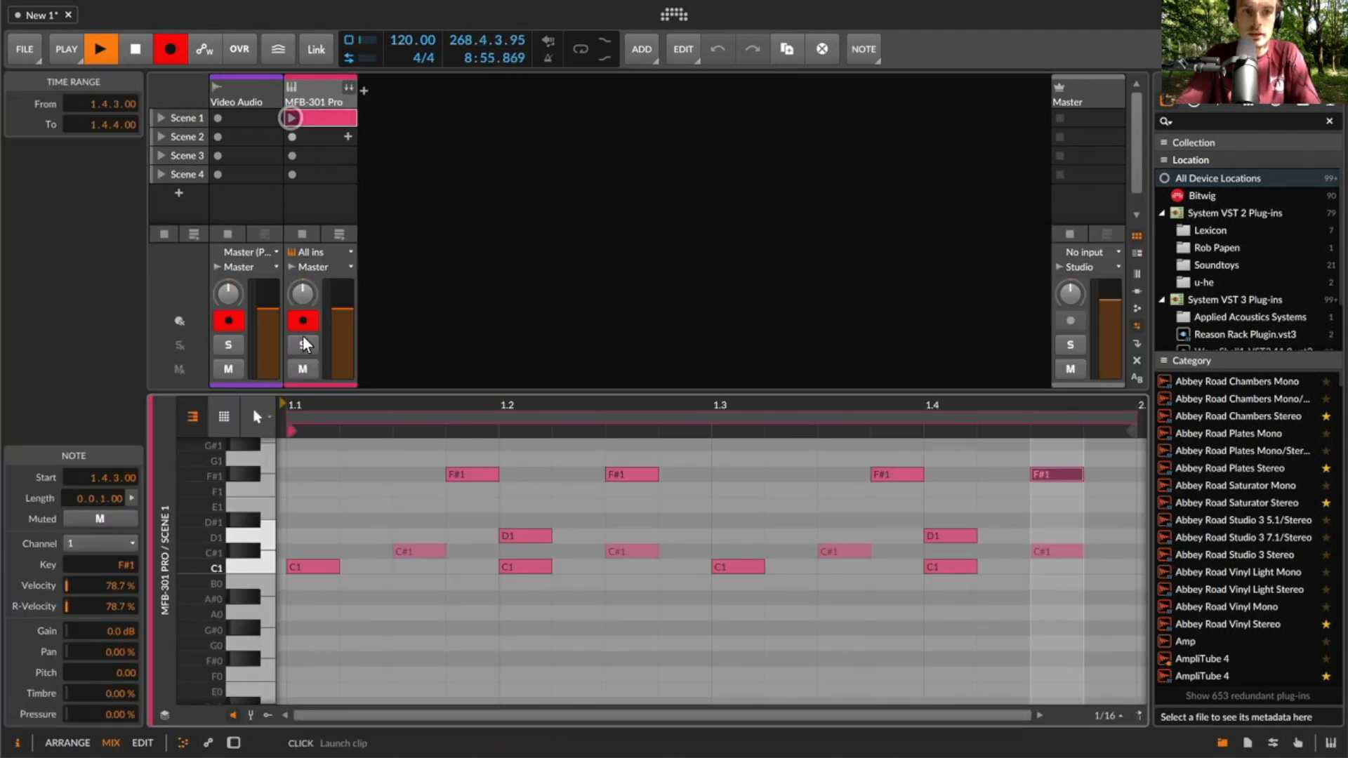
{"action": "left_click", "coordinate": [390, 551]}
{"action": "key", "text": "b"}
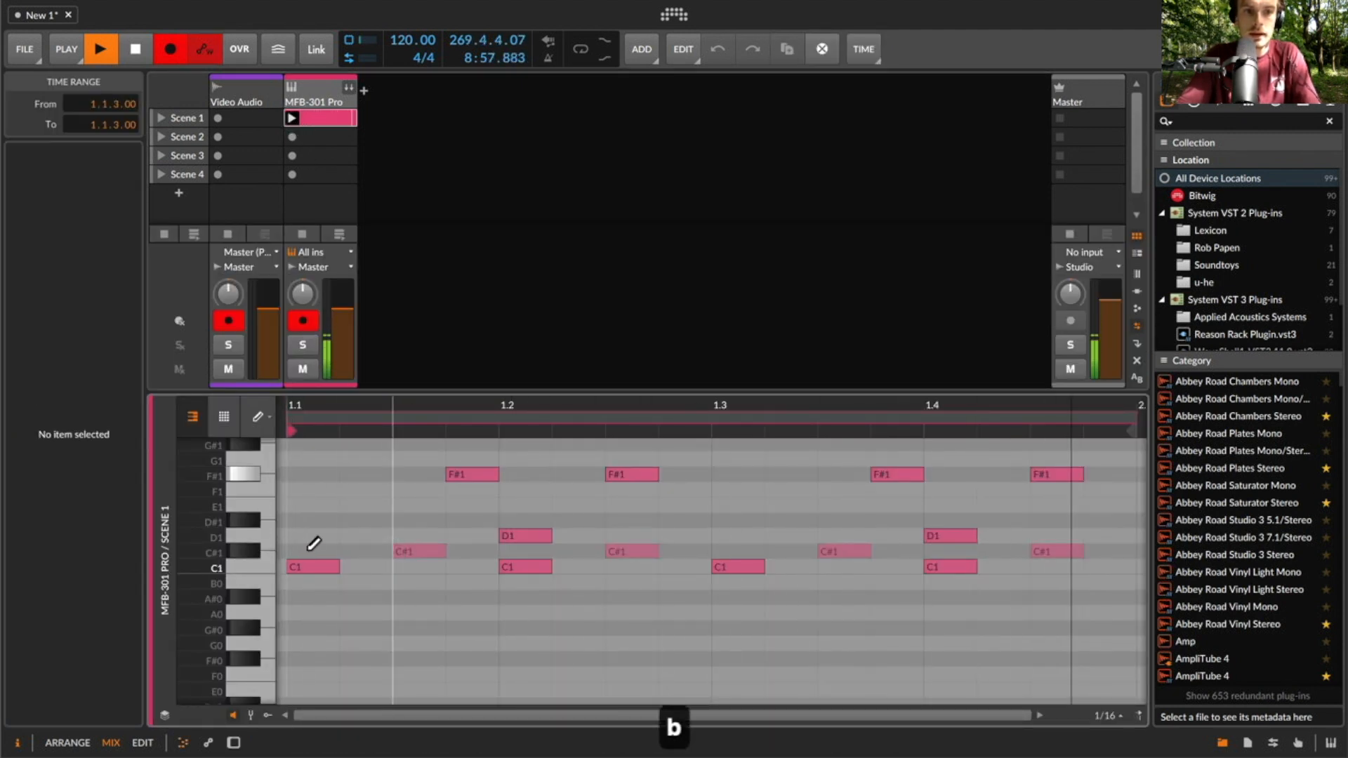
{"action": "key", "text": "1"}
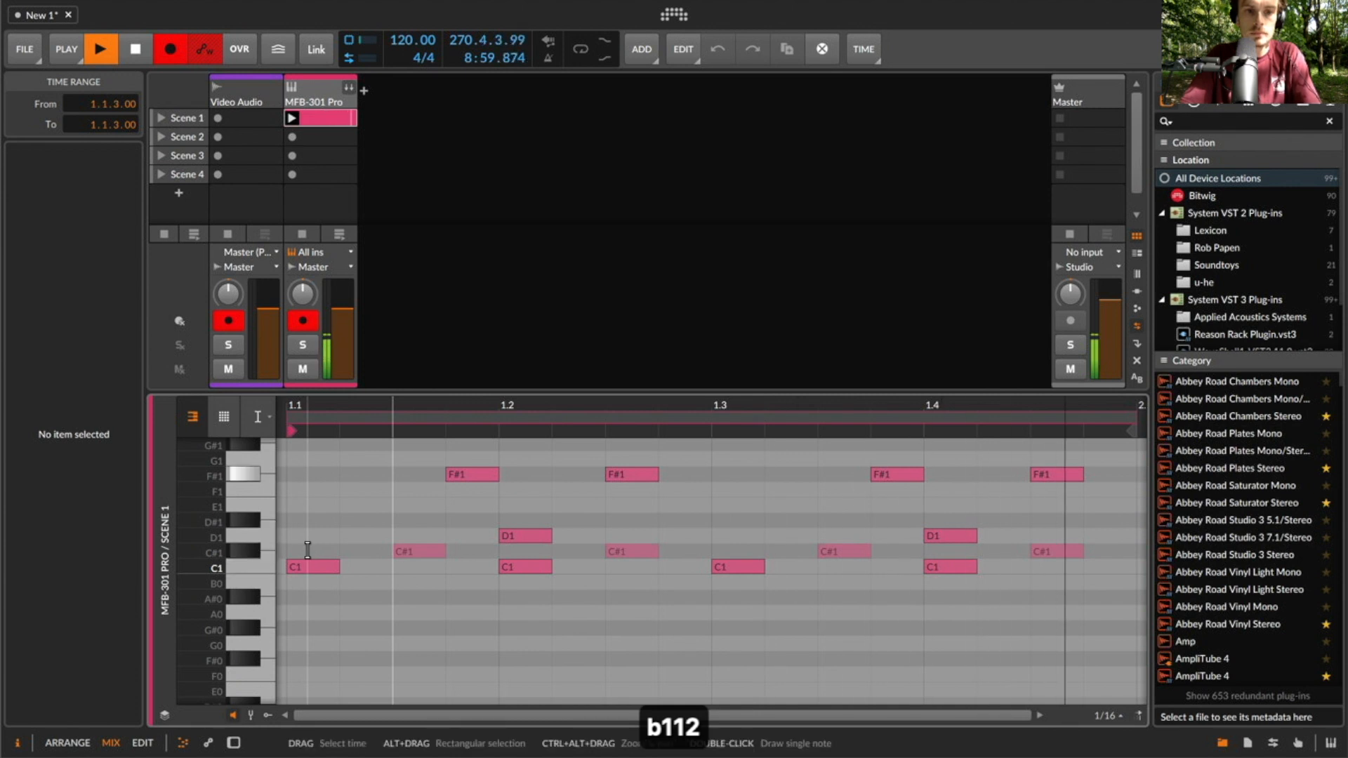
{"action": "key", "text": "b"}
{"action": "left_click", "coordinate": [307, 551], "text": "alt"}
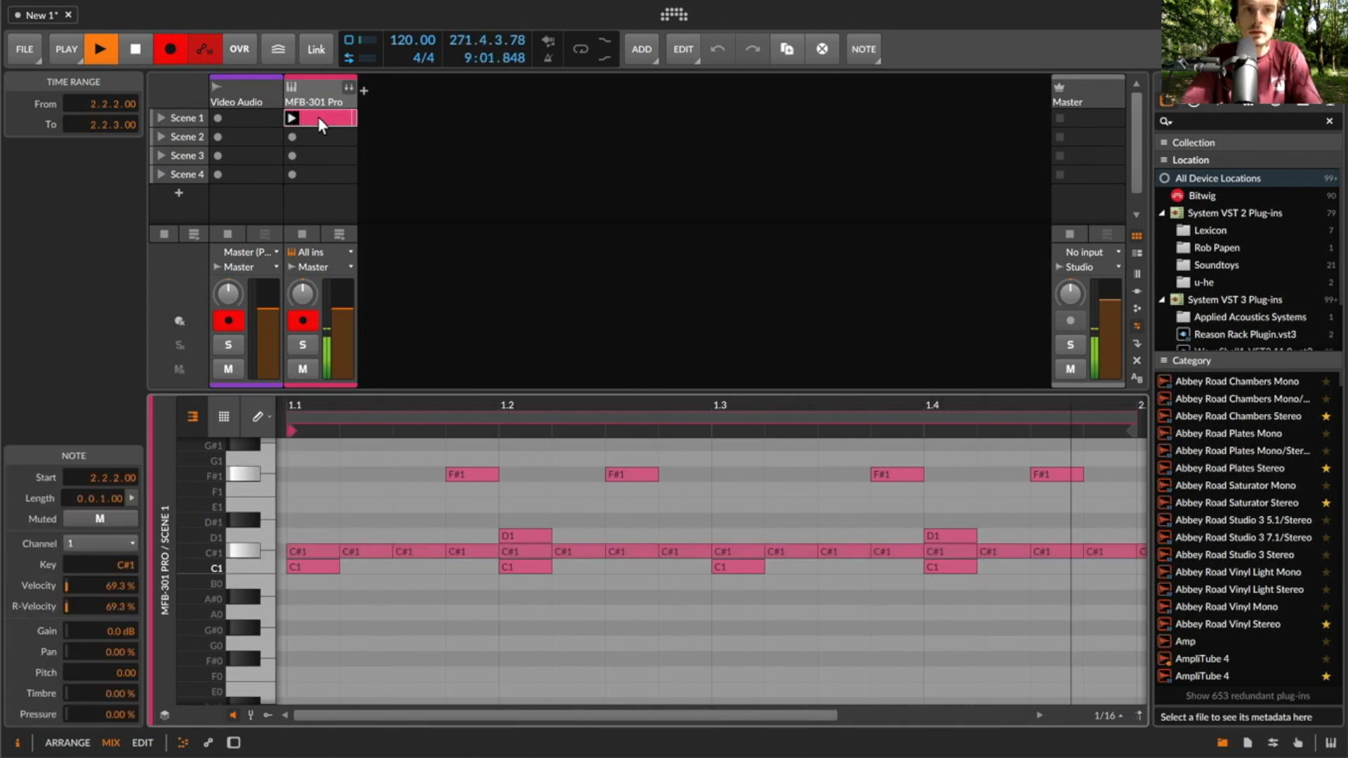
Lower the velocity of all C#1 notes in the clip to about 30%
{"action": "double_click", "coordinate": [322, 95]}
{"action": "double_click", "coordinate": [331, 118]}
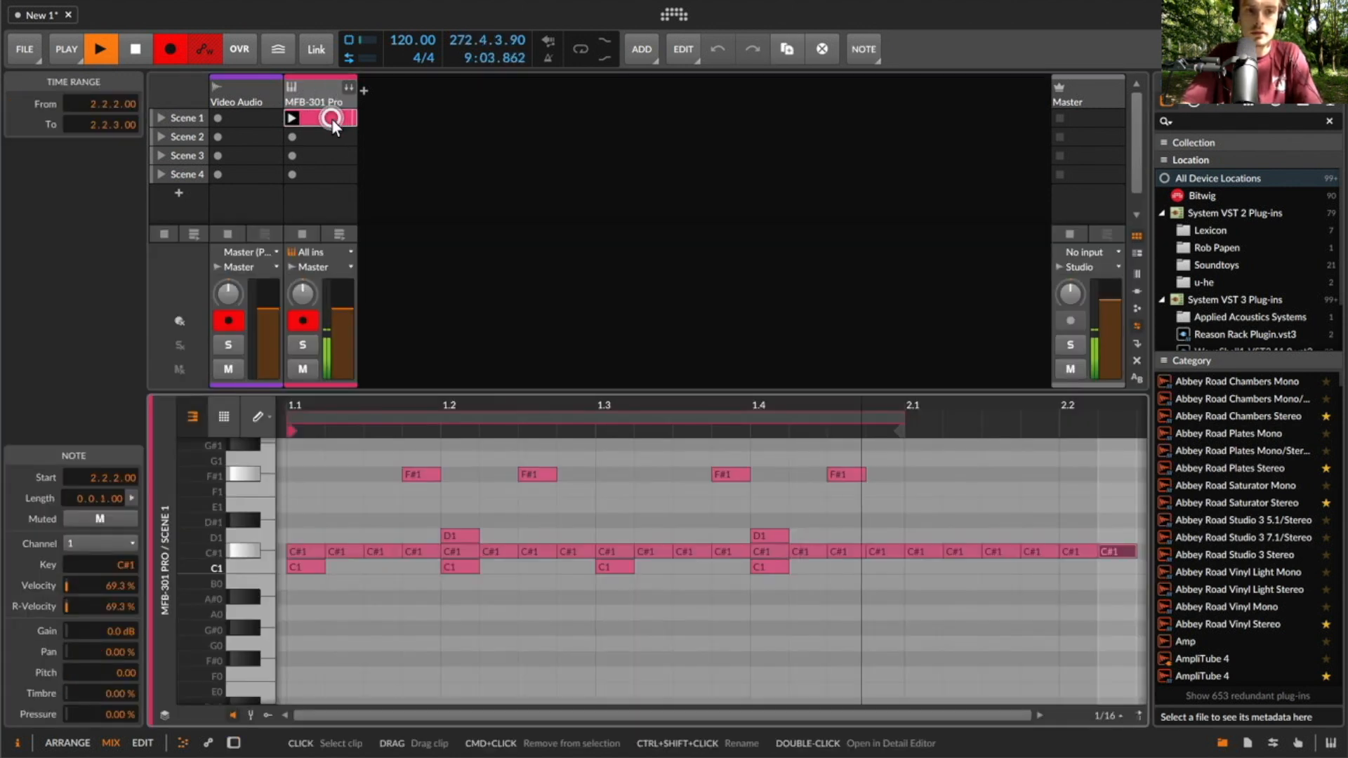
{"action": "left_click", "coordinate": [246, 551]}
{"action": "key", "text": "v"}
{"action": "left_click_drag", "start_coordinate": [368, 646], "coordinate": [372, 680]}
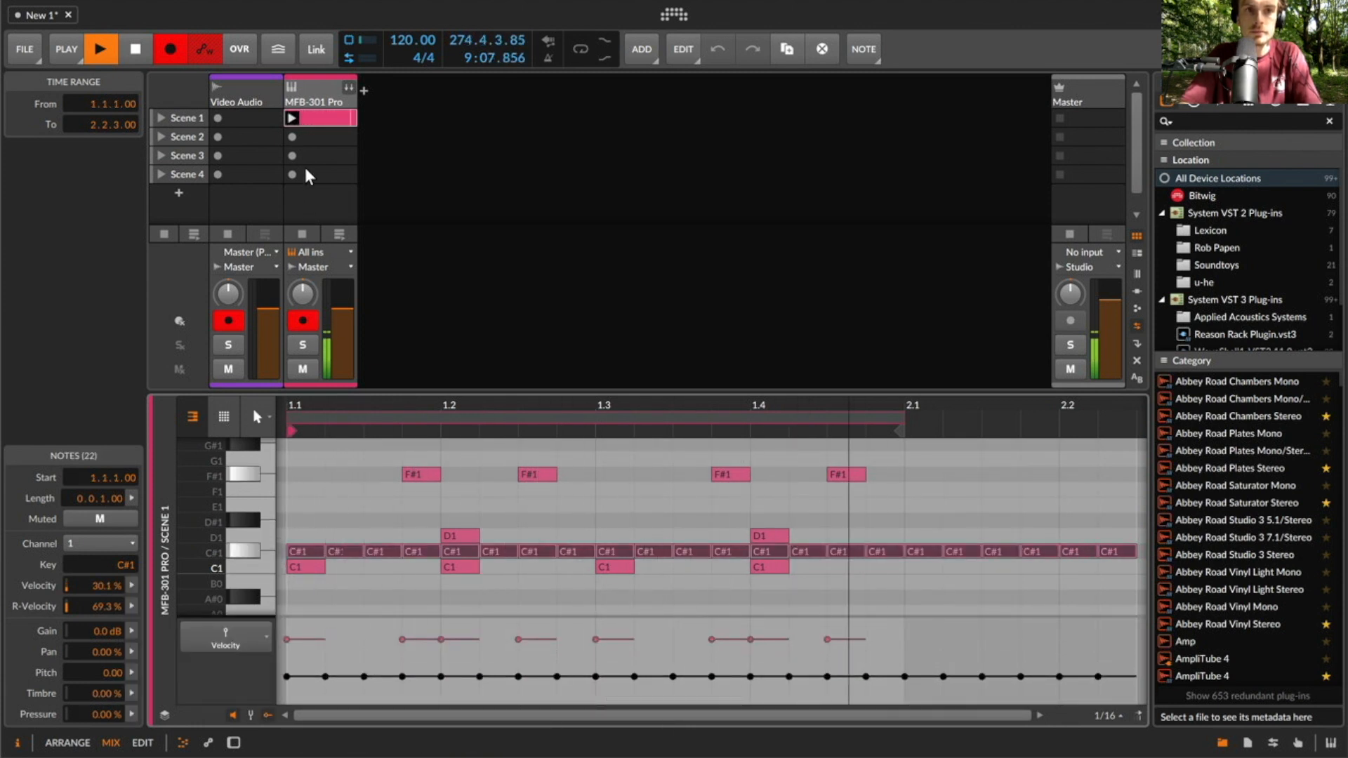
Return to the MFB-301 Pro track's devices and adjust HH Decay on the Clave & Hat remote control page
{"action": "double_click", "coordinate": [309, 92]}
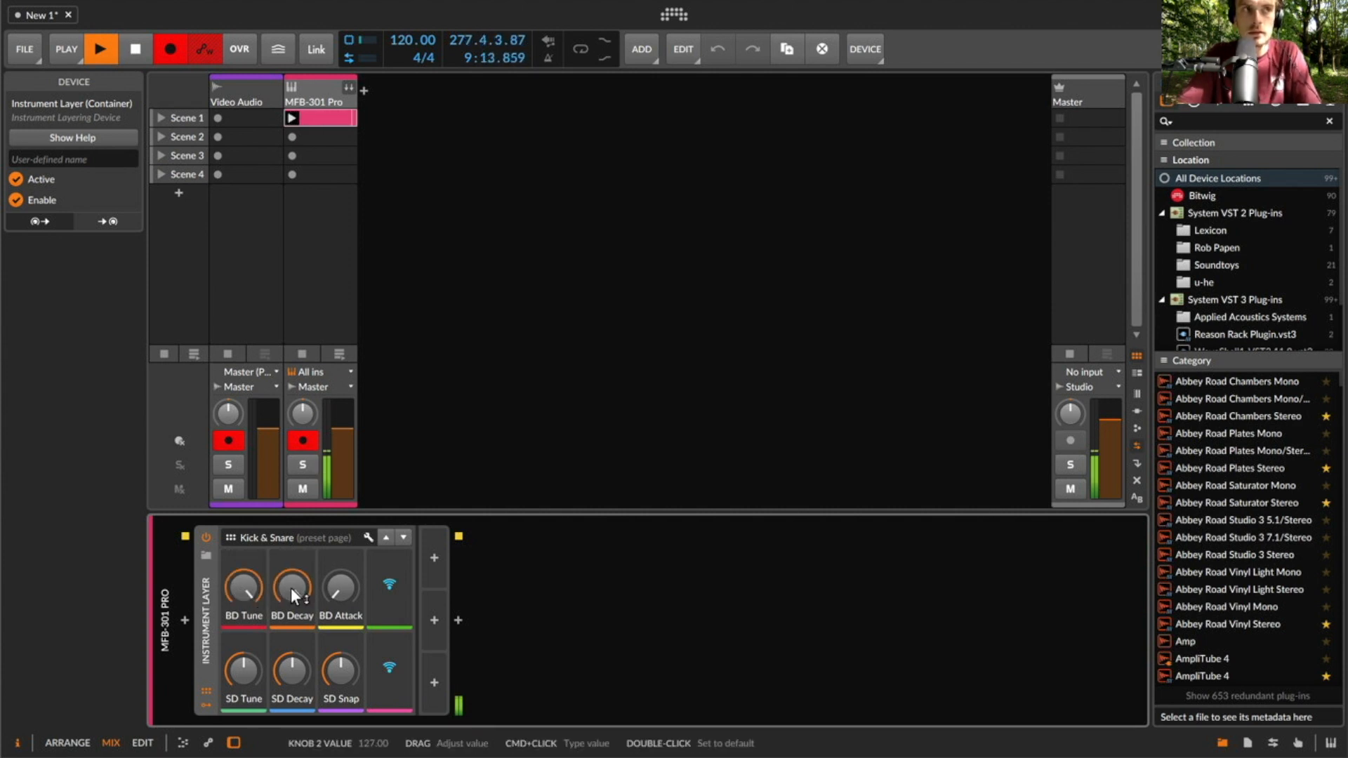
{"action": "left_click", "coordinate": [403, 537]}
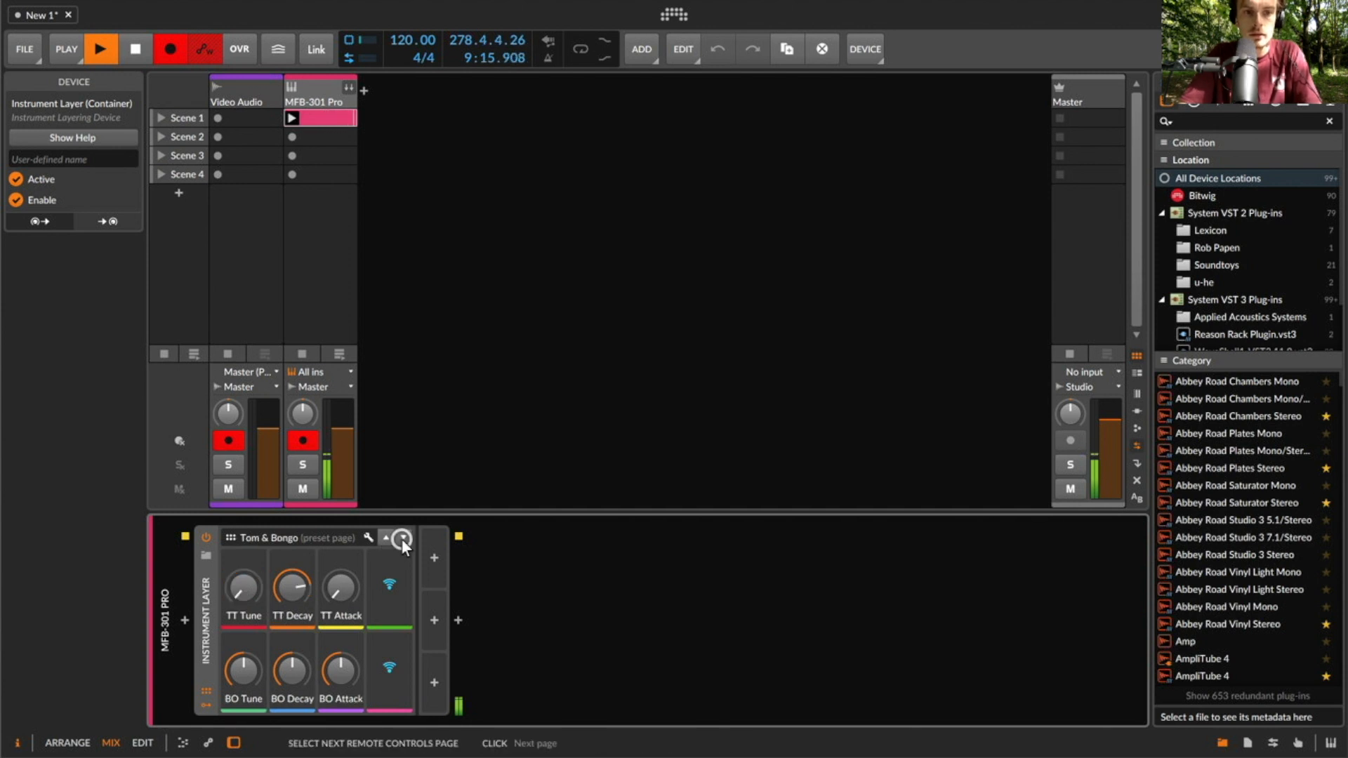
{"action": "left_click", "coordinate": [385, 537]}
{"action": "left_click", "coordinate": [386, 538]}
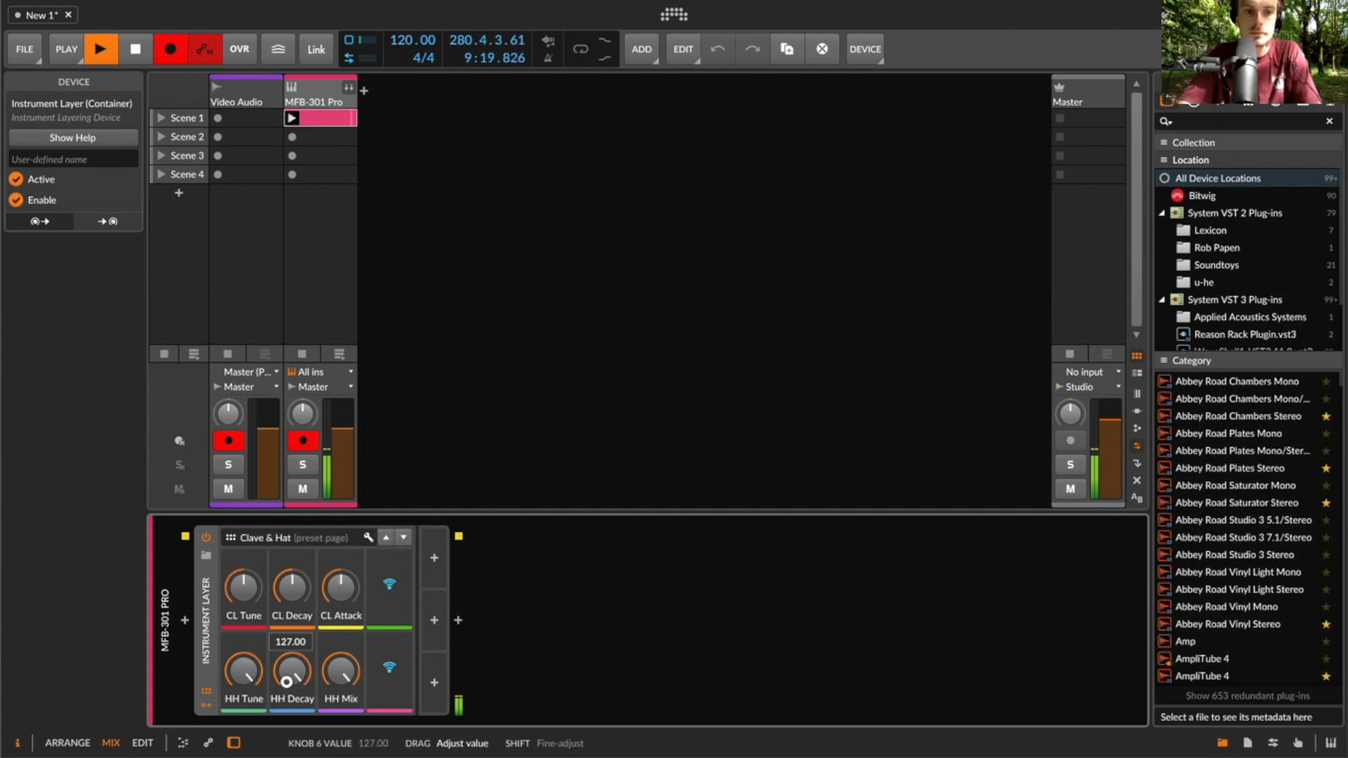
{"action": "mouse_move", "coordinate": [287, 681]}
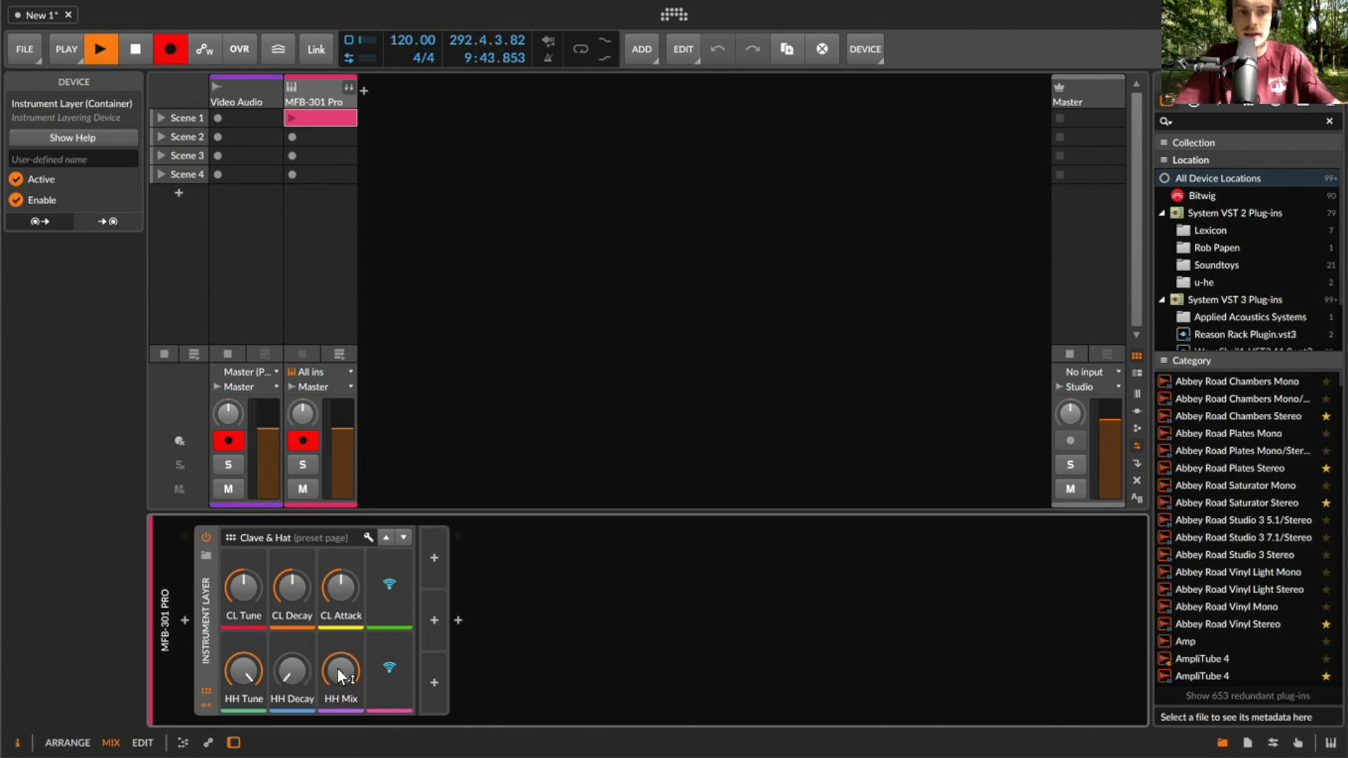
Add a Steps modulator to the Instrument Layer and map it to HH Decay with an amount of 127
{"action": "left_click", "coordinate": [434, 557]}
{"action": "type", "text": "step"}
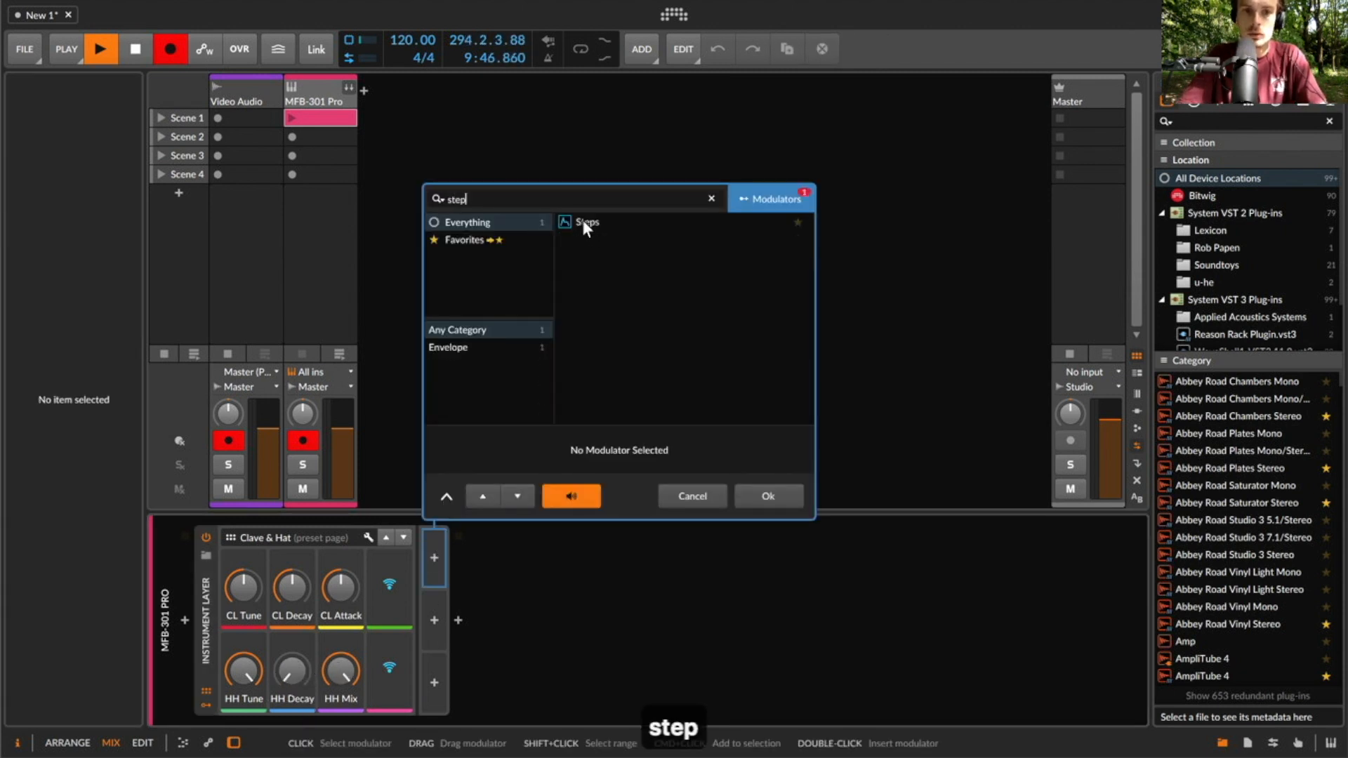
{"action": "double_click", "coordinate": [583, 219]}
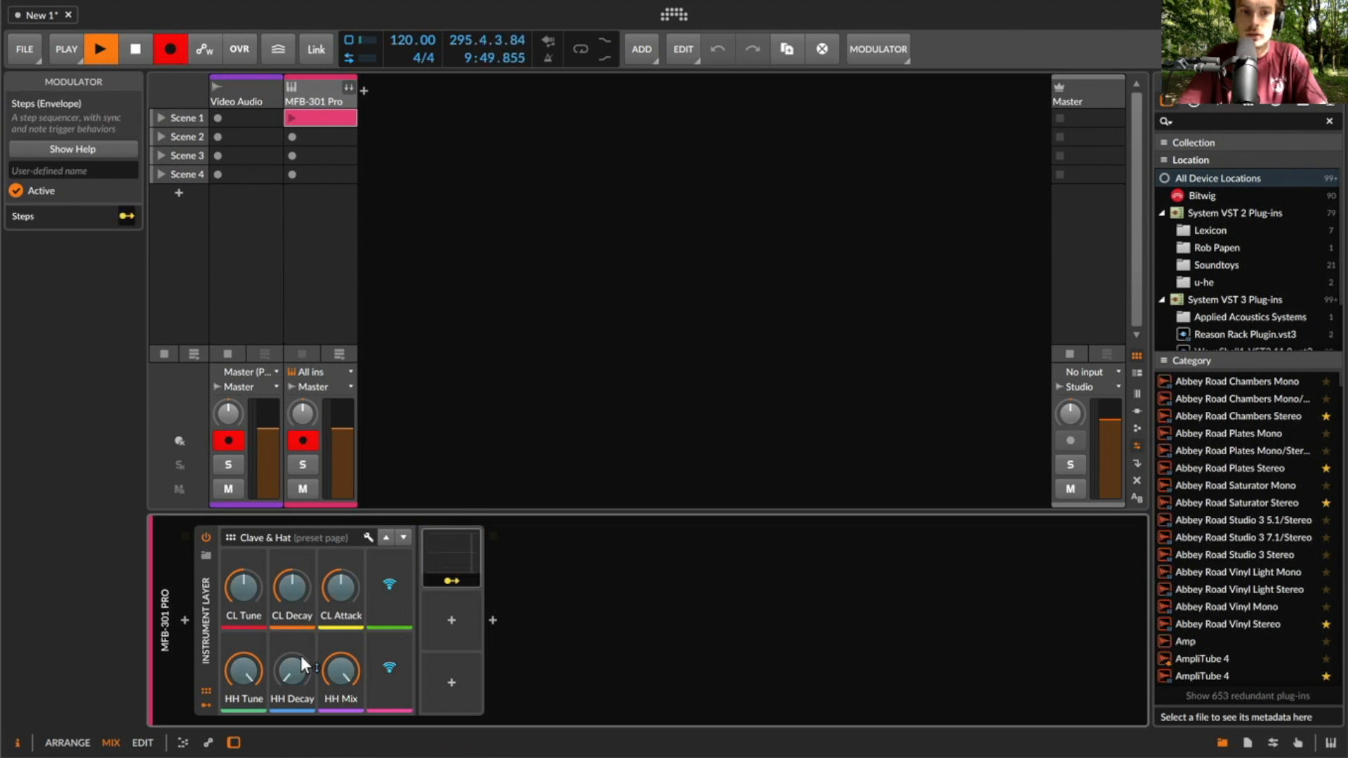
Expand the Steps modulator and draw full-height steps at positions 3, 7, 11 and 15
{"action": "left_click", "coordinate": [476, 558]}
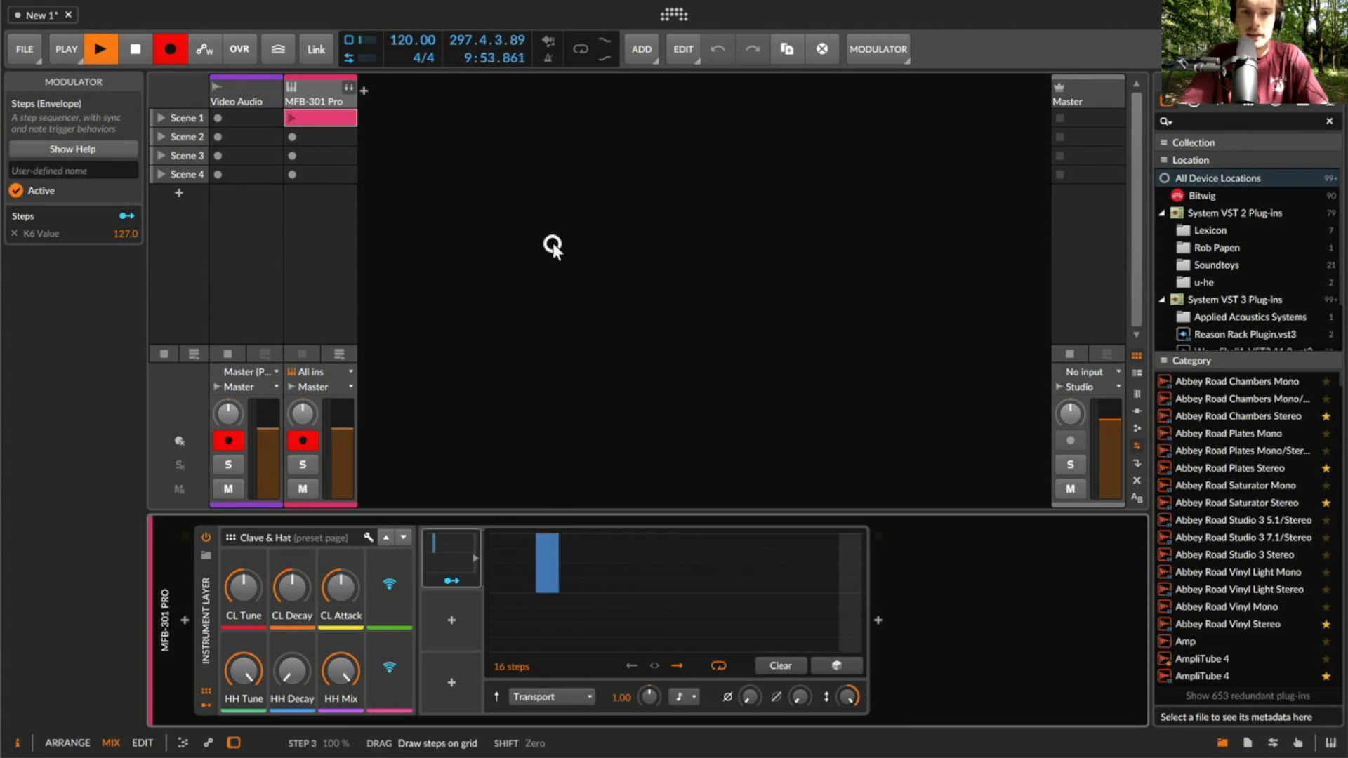
{"action": "left_click", "coordinate": [641, 535]}
{"action": "left_click", "coordinate": [734, 535]}
{"action": "left_click", "coordinate": [827, 535]}
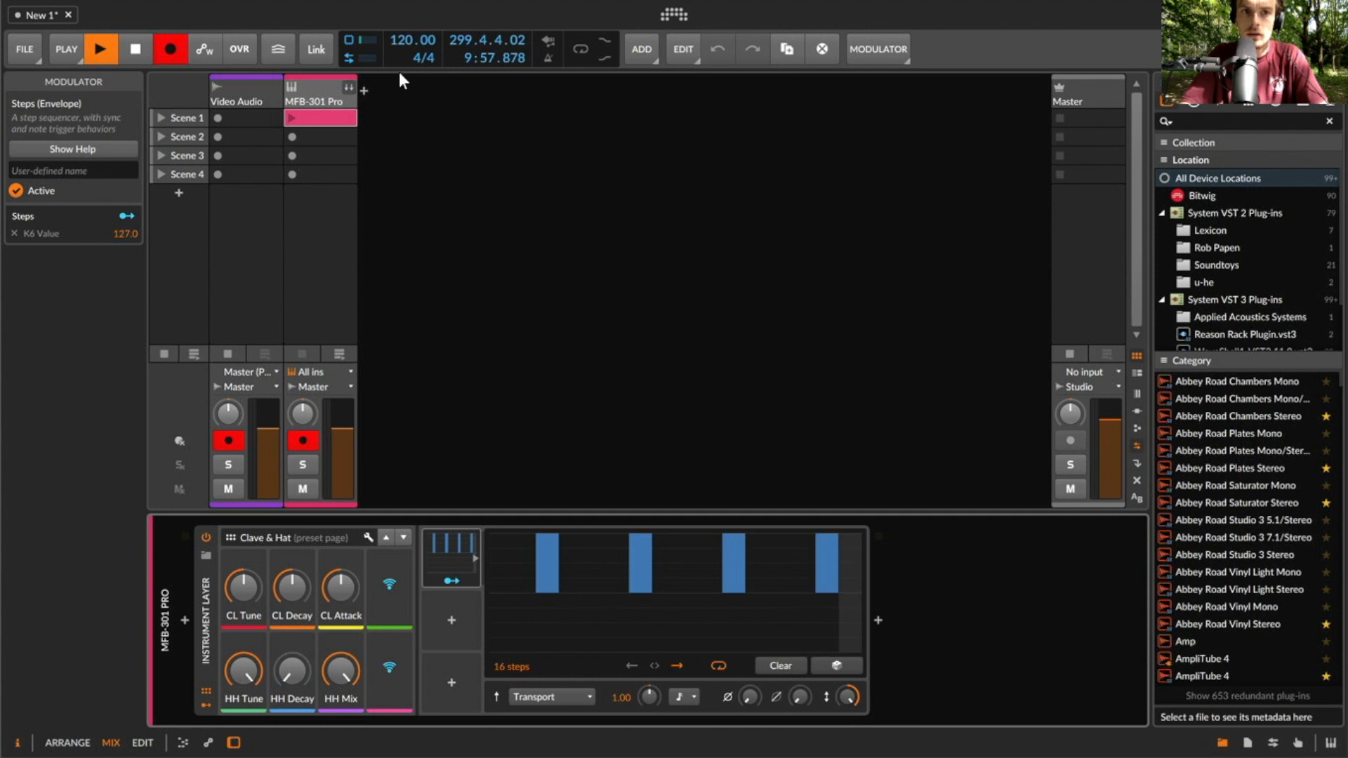
Launch the Scene 1 clip and draw lower modulation steps at positions 12 and 14 and a 55% step at position 16
{"action": "left_click", "coordinate": [298, 117]}
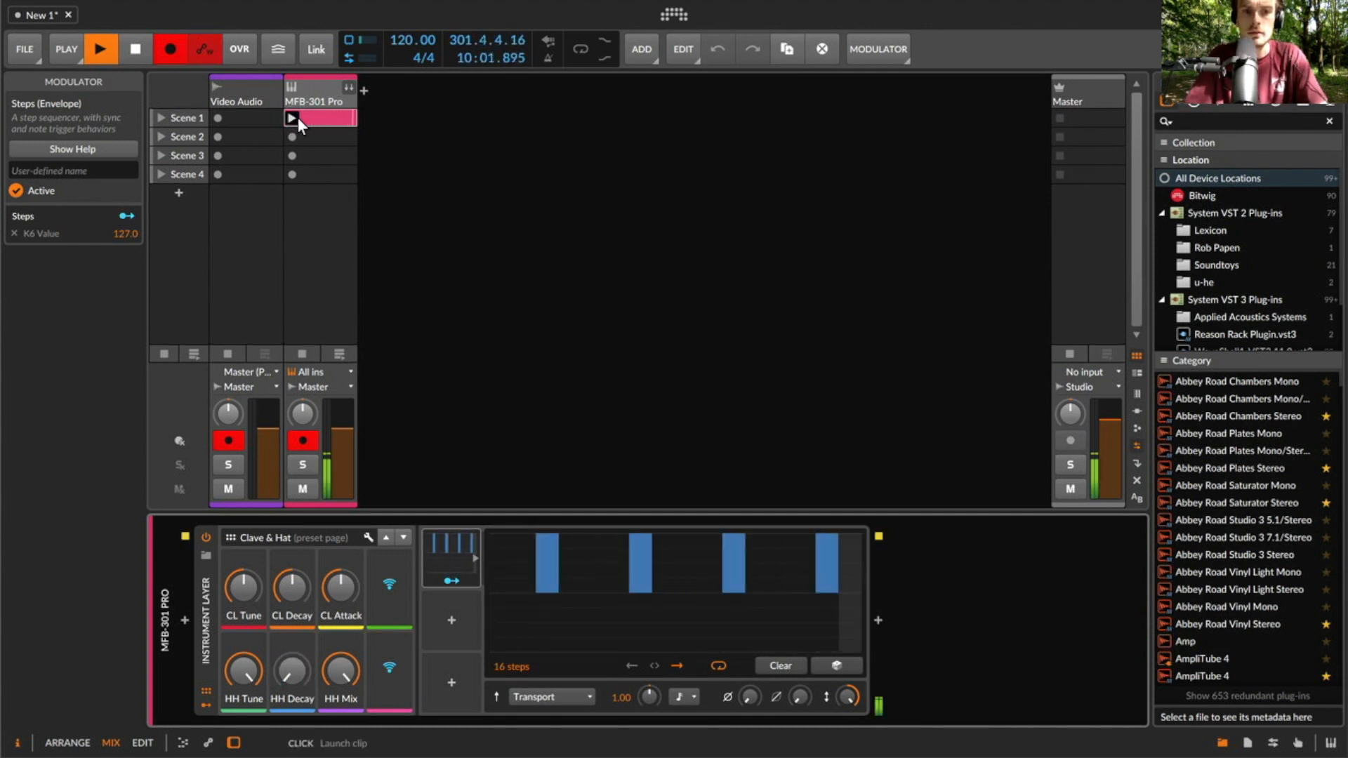
{"action": "left_click", "coordinate": [801, 566]}
{"action": "left_click", "coordinate": [852, 561]}
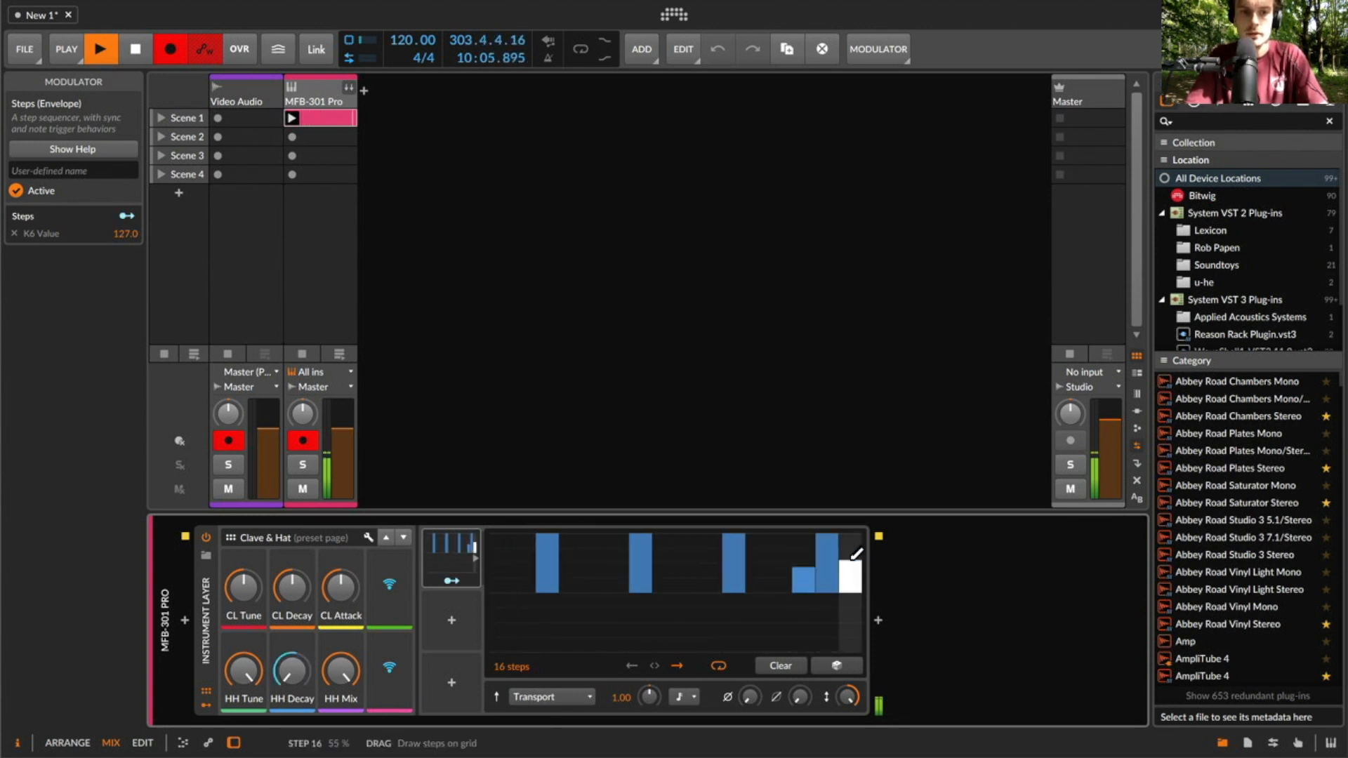
{"action": "left_click", "coordinate": [761, 574]}
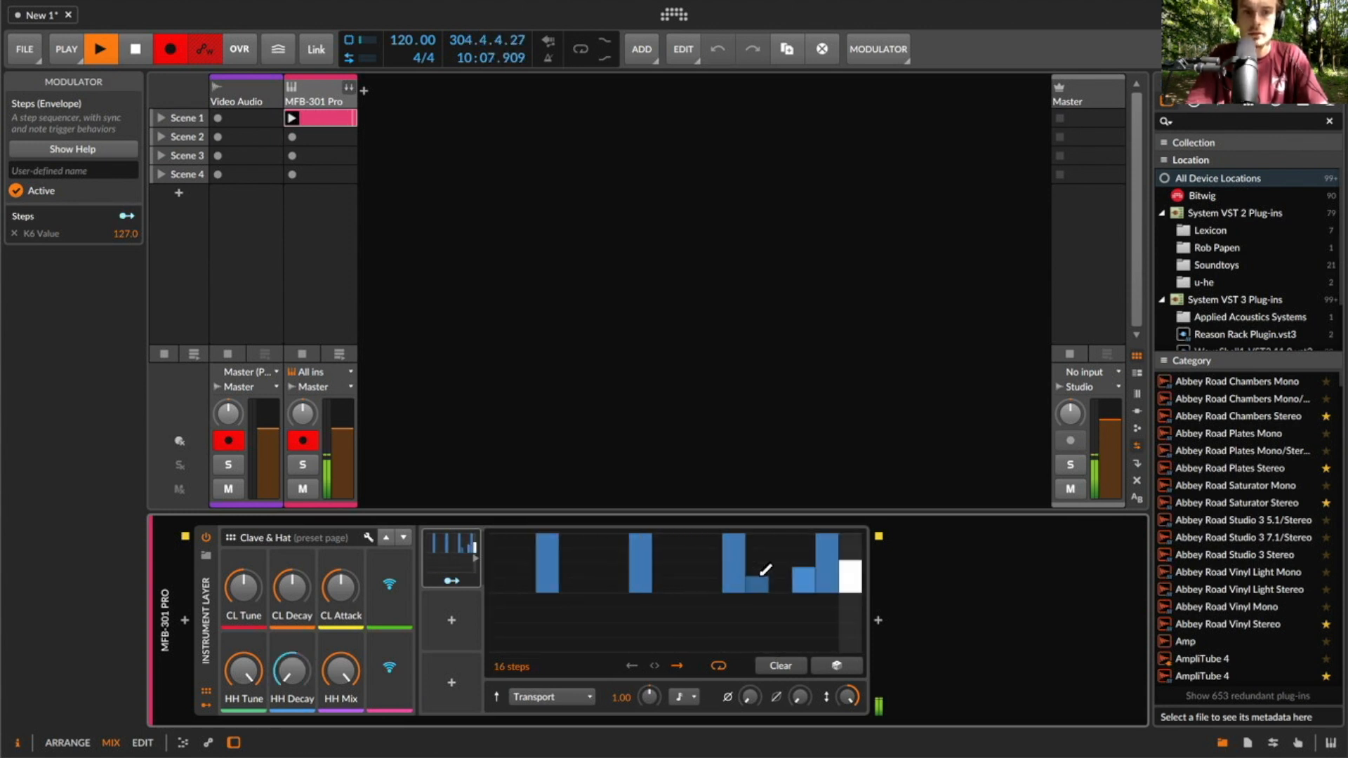
Switch to the Tom & Bongo remote control page and add a second Steps modulator to the Instrument Layer
{"action": "left_click", "coordinate": [385, 537]}
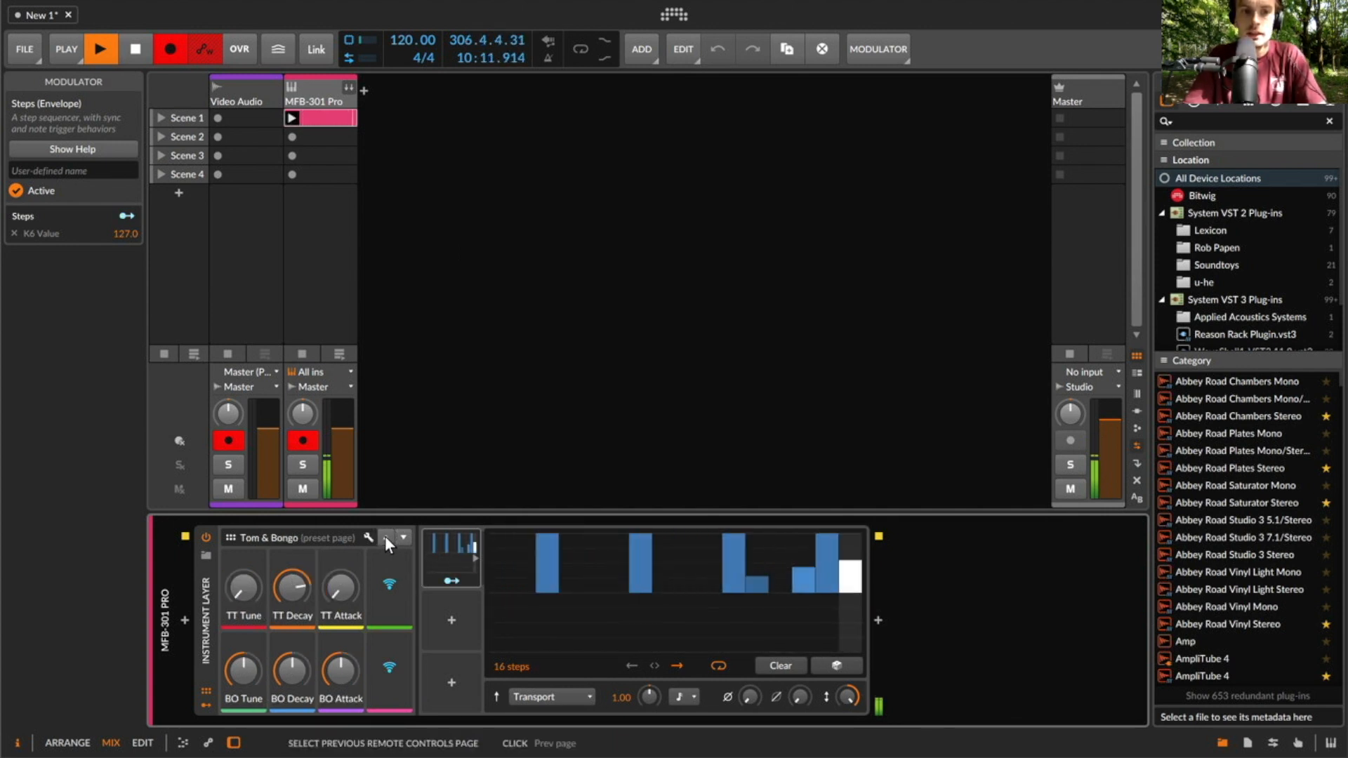
{"action": "left_click", "coordinate": [452, 620]}
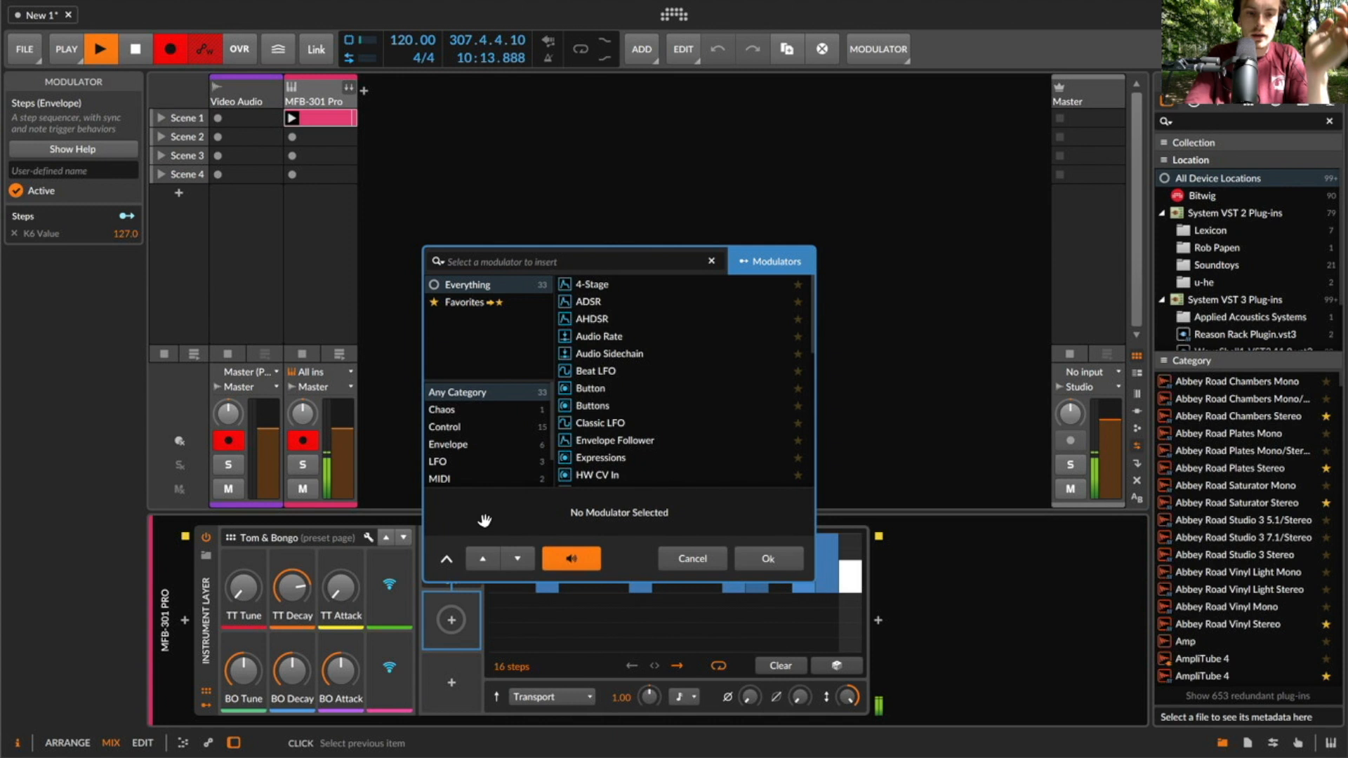
{"action": "type", "text": "ste"}
{"action": "key", "text": "Down"}
{"action": "key", "text": "Return"}
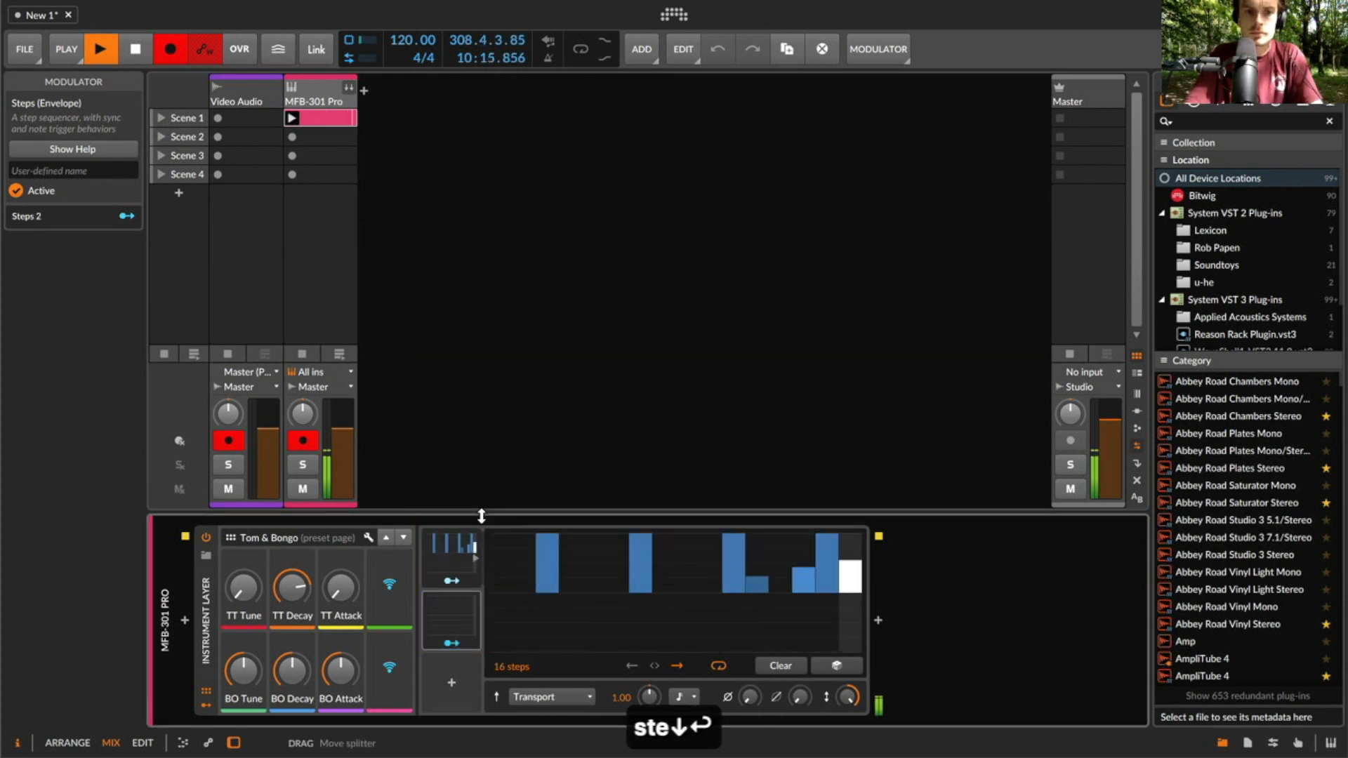
Map the second Steps modulator to TT Tune with an amount of 127 and draw positive steps at positions 4 and 7
{"action": "left_click", "coordinate": [451, 642]}
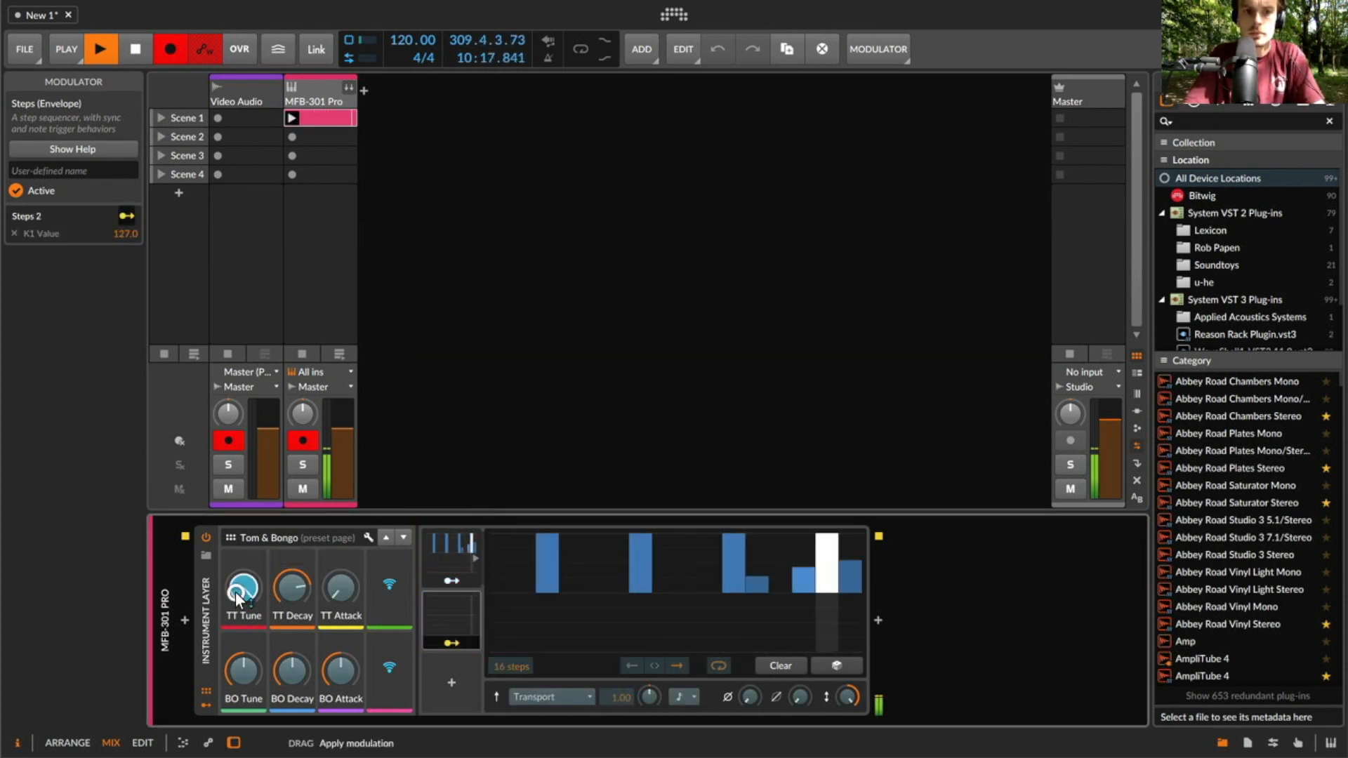
{"action": "left_click", "coordinate": [458, 621]}
{"action": "left_click_drag", "start_coordinate": [564, 551], "coordinate": [566, 431]}
{"action": "left_click", "coordinate": [640, 558]}
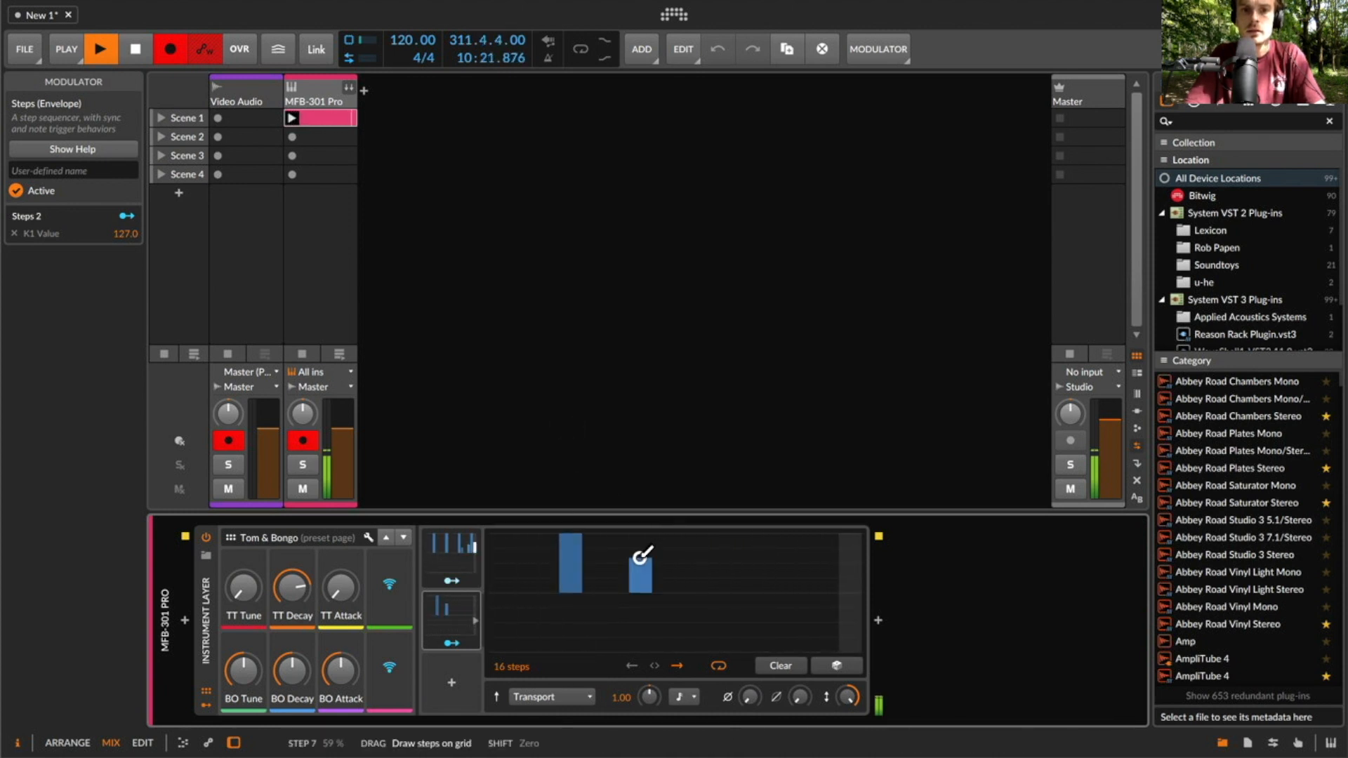
Redraw step 4 at -100%, lower step 7, add a negative step at position 8, and raise the second Steps modulator's smoothing
{"action": "left_click", "coordinate": [565, 653]}
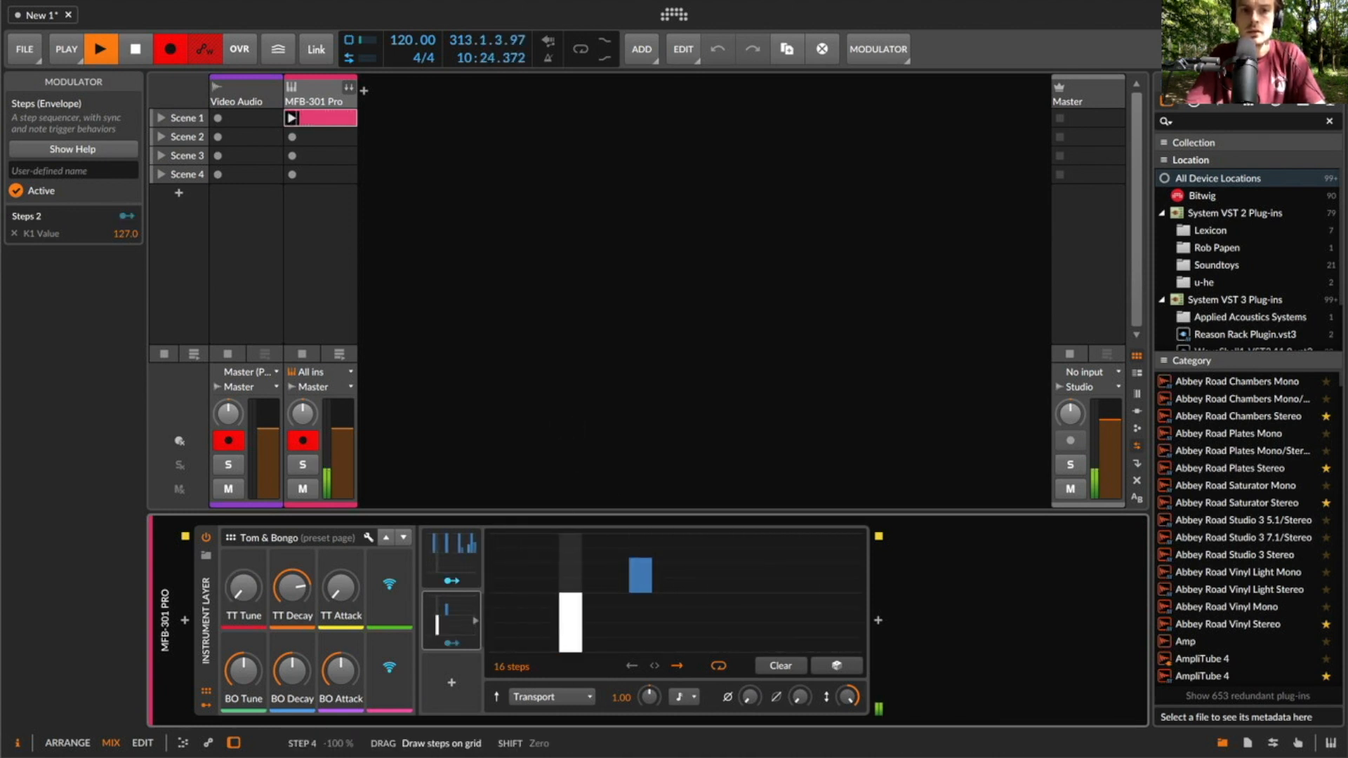
{"action": "left_click", "coordinate": [639, 565]}
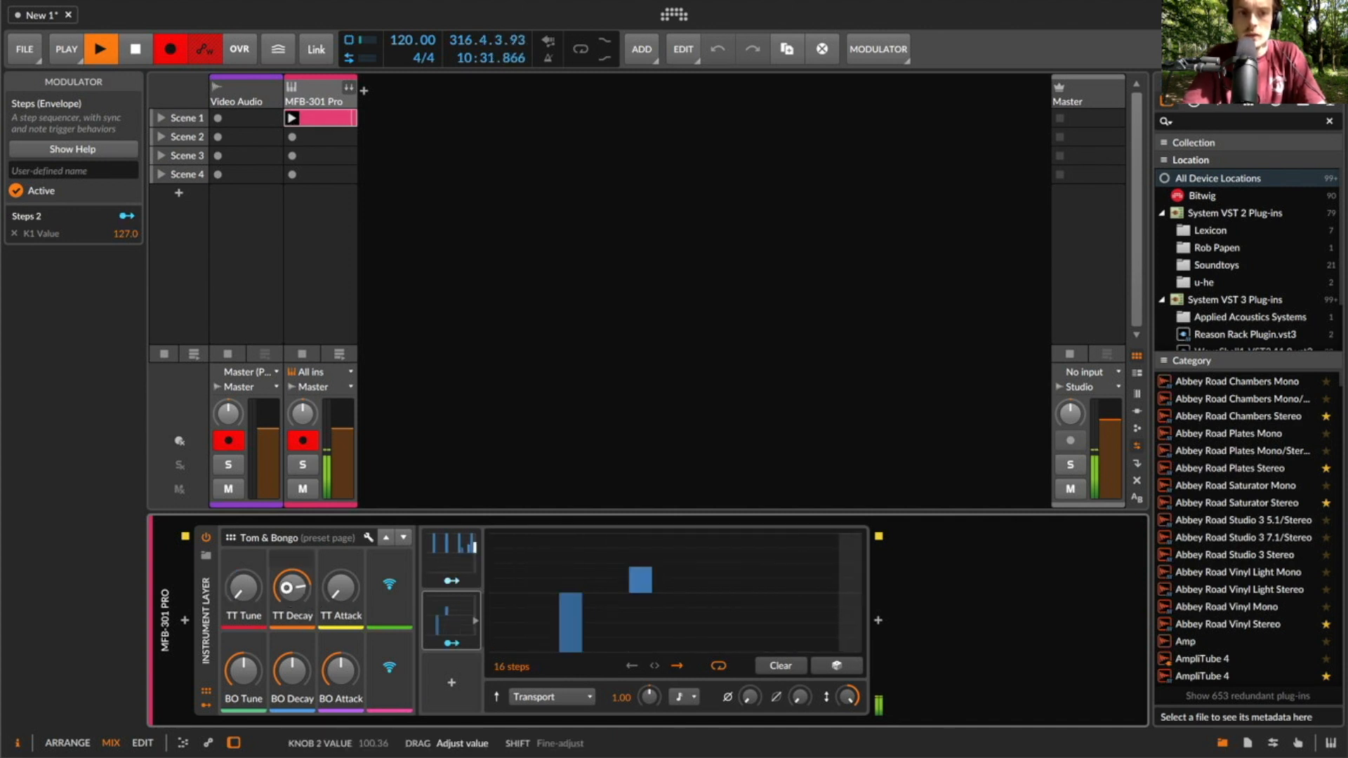
{"action": "left_click", "coordinate": [660, 618]}
{"action": "left_click_drag", "start_coordinate": [660, 620], "coordinate": [660, 637]}
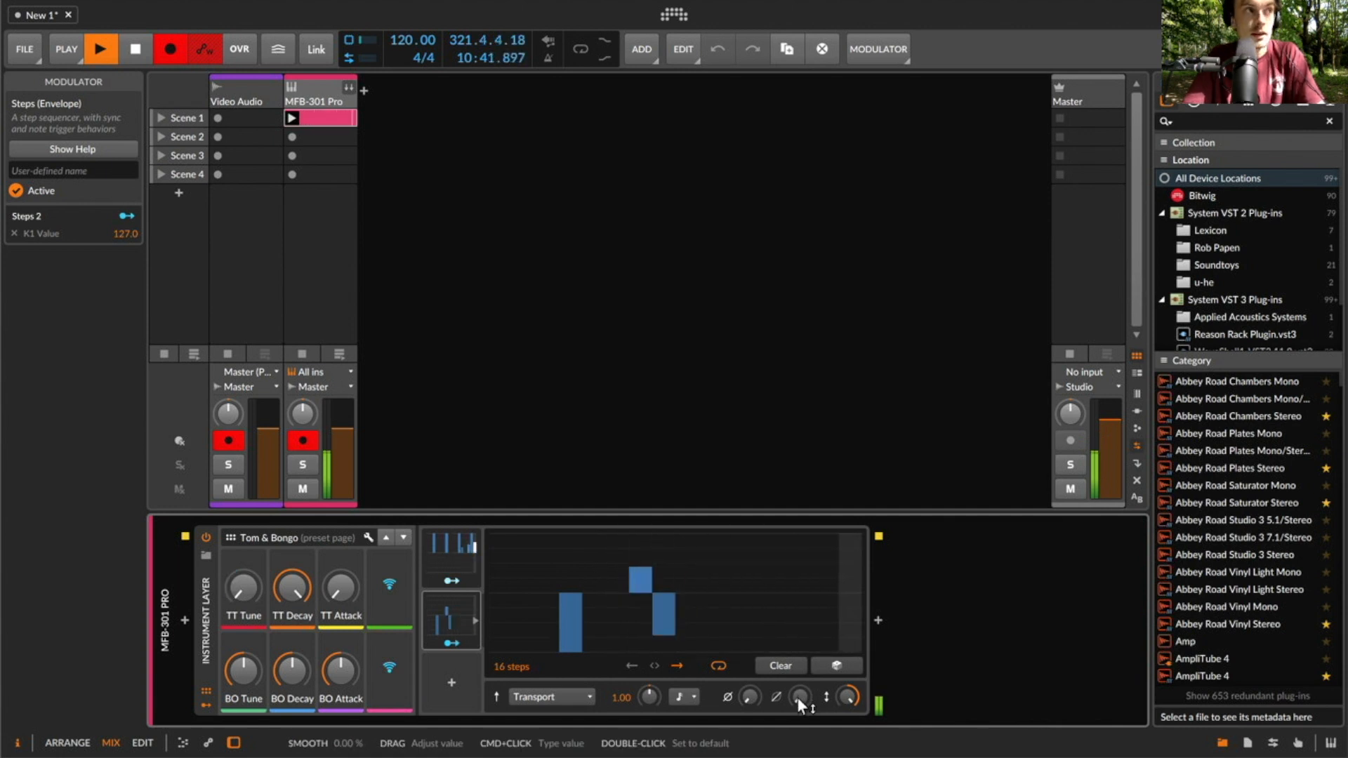
{"action": "left_click_drag", "start_coordinate": [798, 697], "coordinate": [796, 696]}
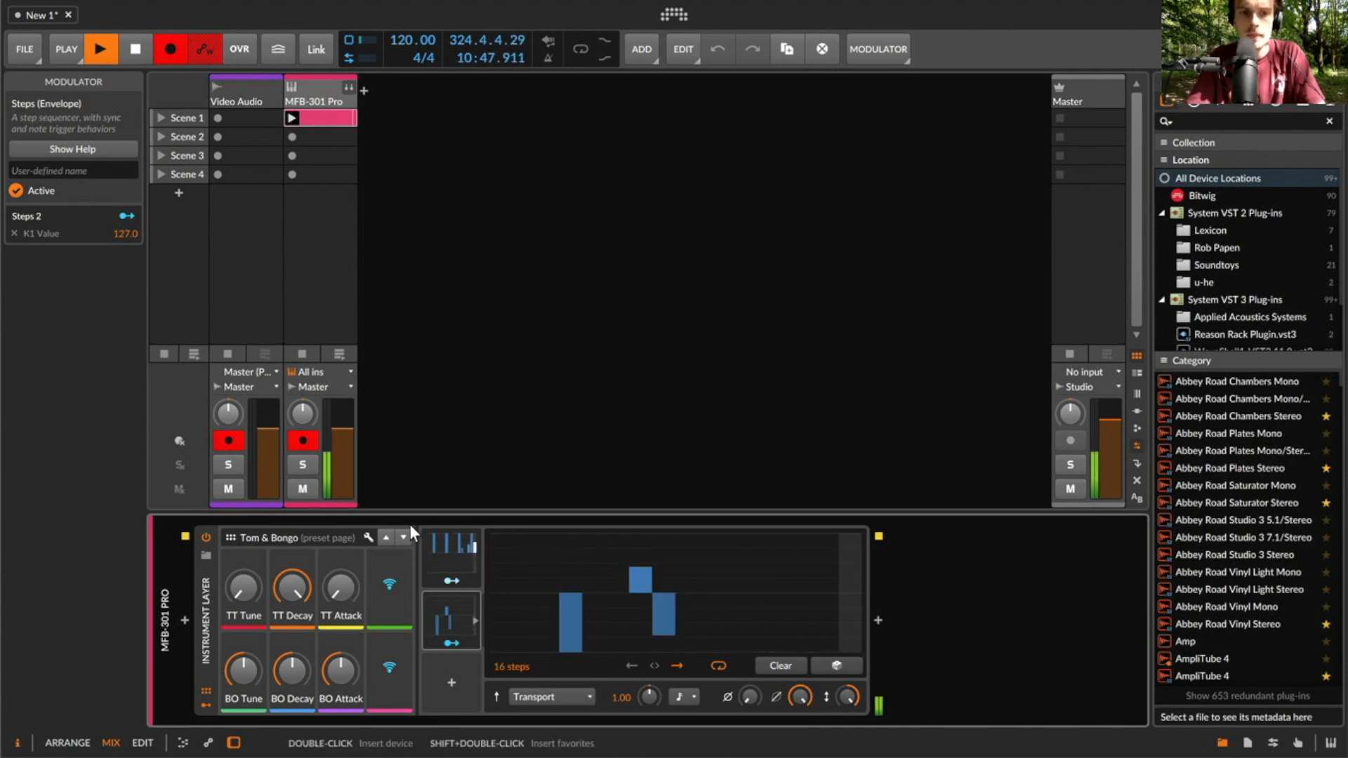
Switch to the Kick & Snare remote control page and raise SD Decay and SD Snap to maximum
{"action": "left_click", "coordinate": [385, 536]}
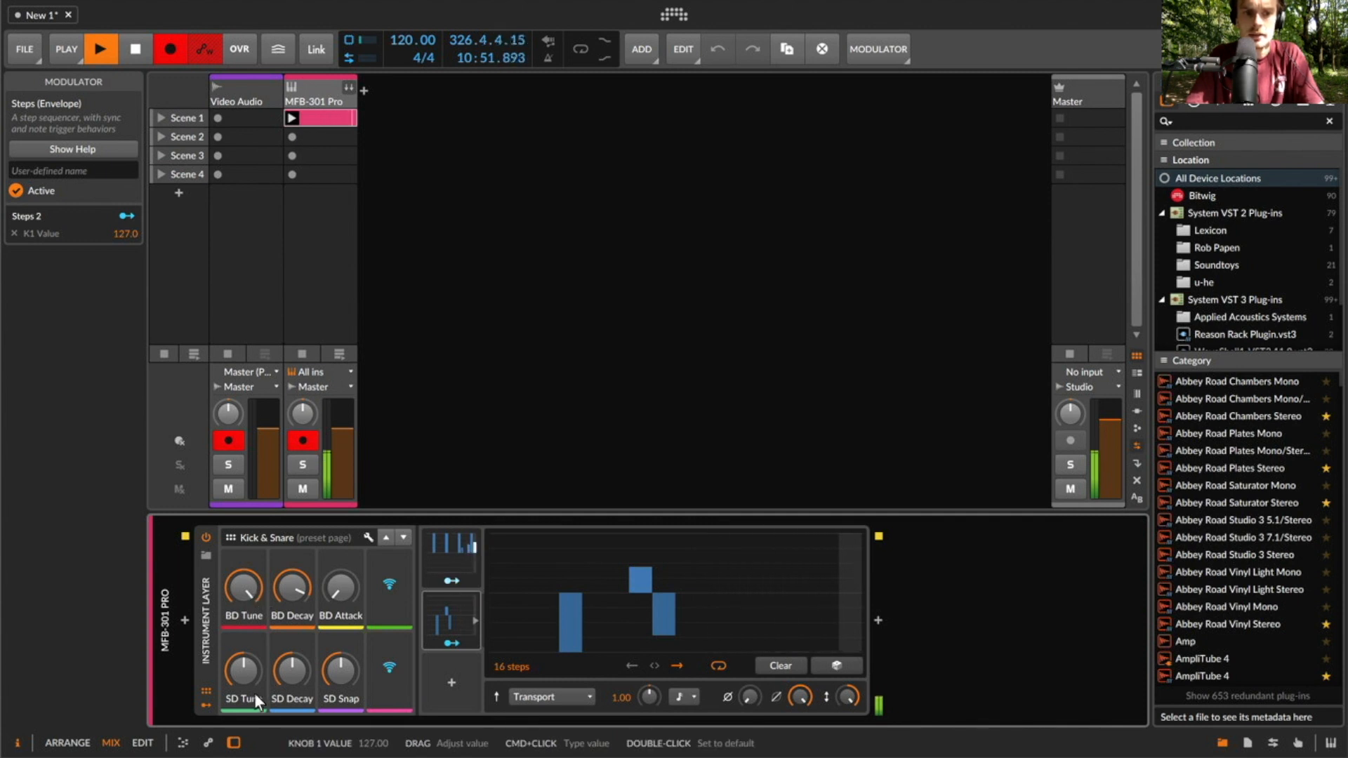
{"action": "left_click_drag", "start_coordinate": [346, 672], "coordinate": [293, 680]}
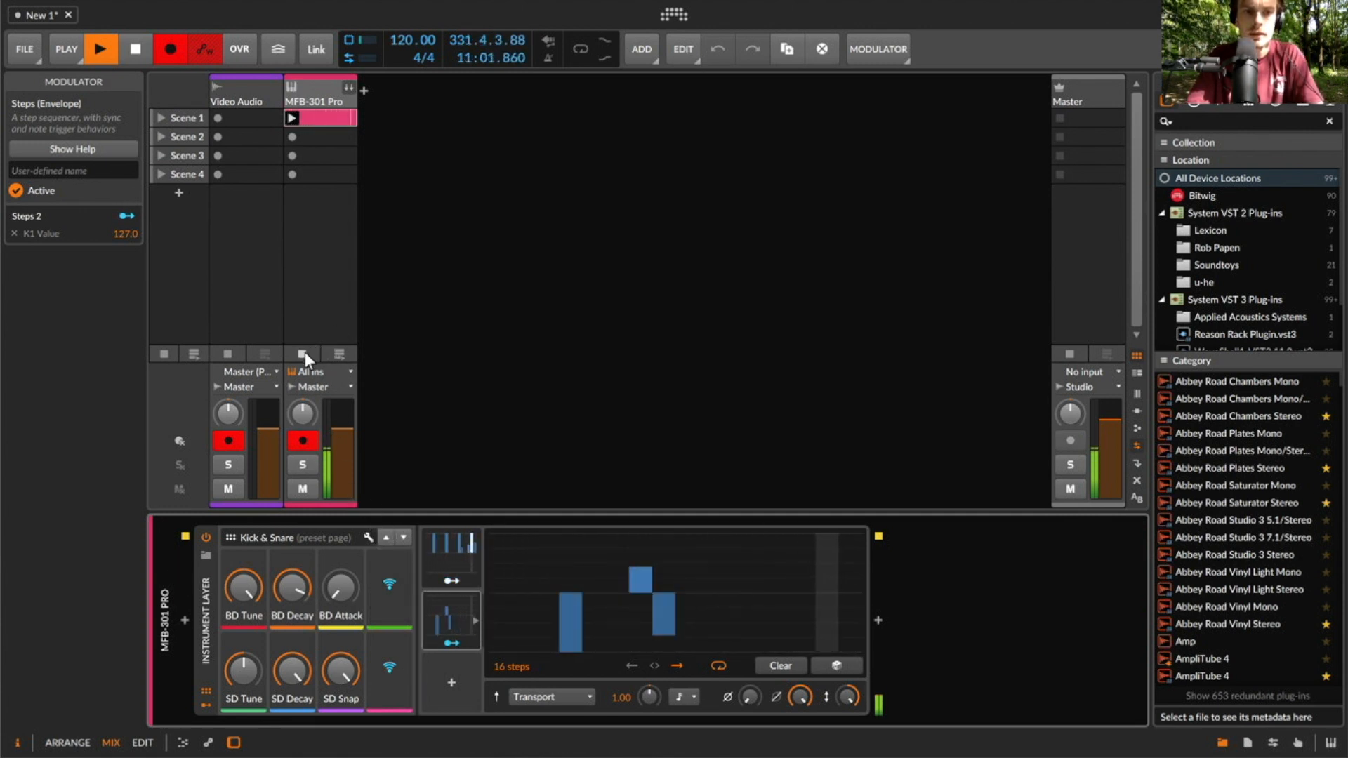
Add a third Steps modulator to the Instrument Layer, map it to BD Decay with an amount of 68.94, and expand it
{"action": "left_click", "coordinate": [451, 682]}
{"action": "type", "text": "s"}
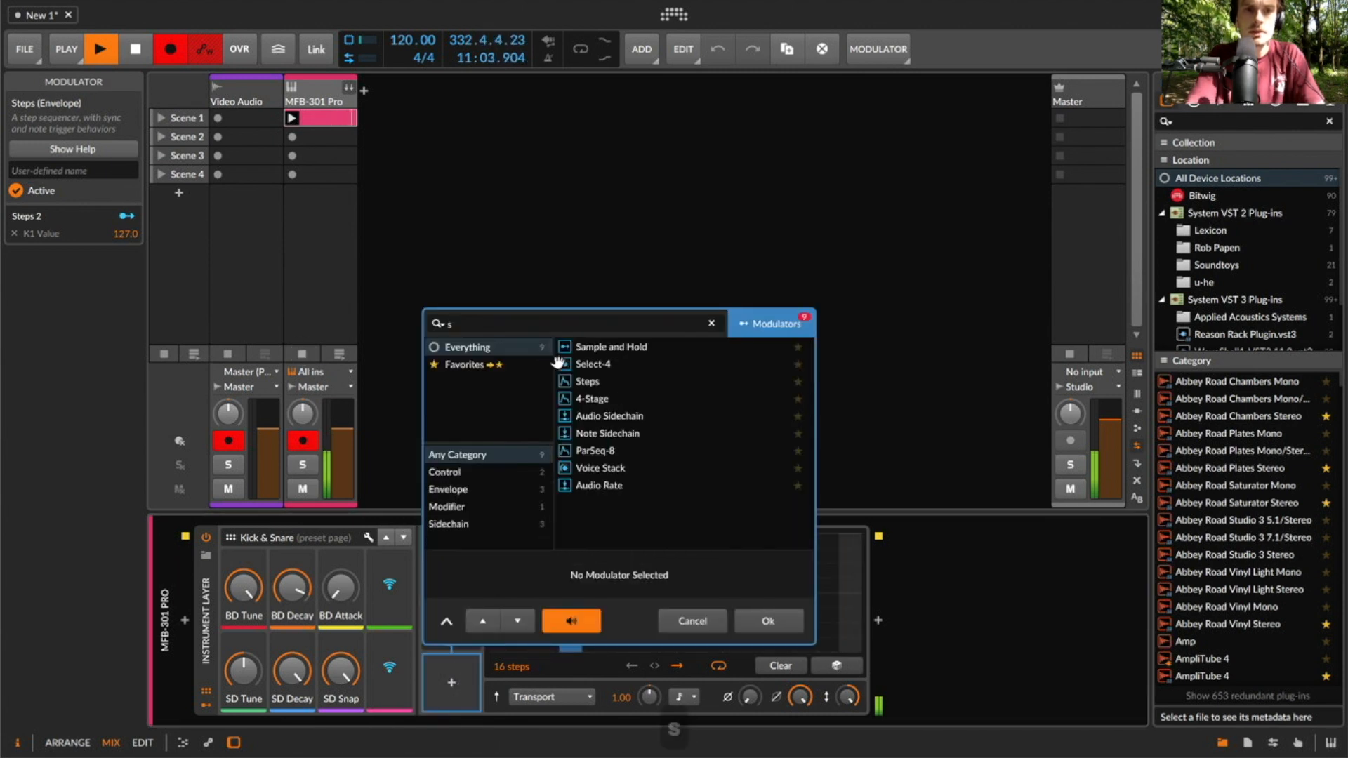
{"action": "type", "text": "tep"}
{"action": "double_click", "coordinate": [565, 346]}
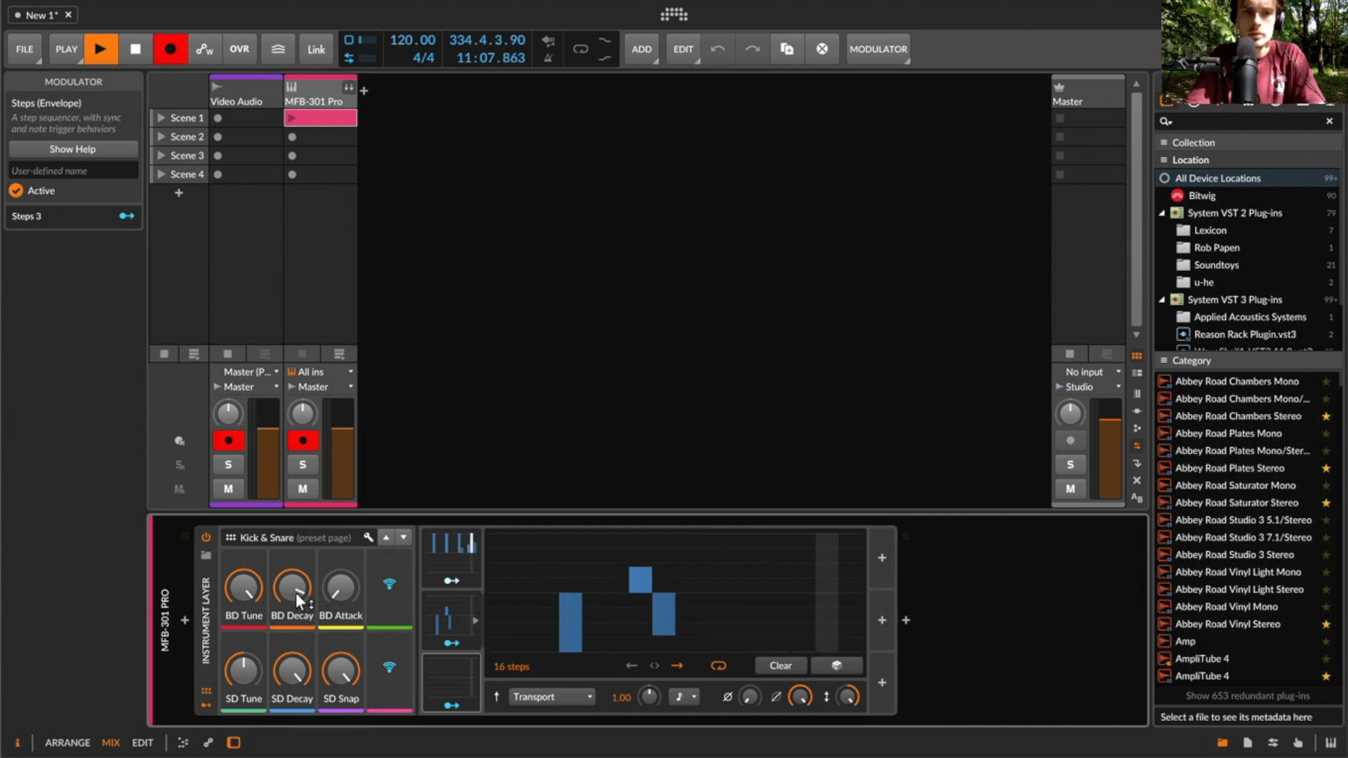
{"action": "left_click", "coordinate": [451, 705]}
{"action": "left_click_drag", "start_coordinate": [317, 593], "coordinate": [318, 555]}
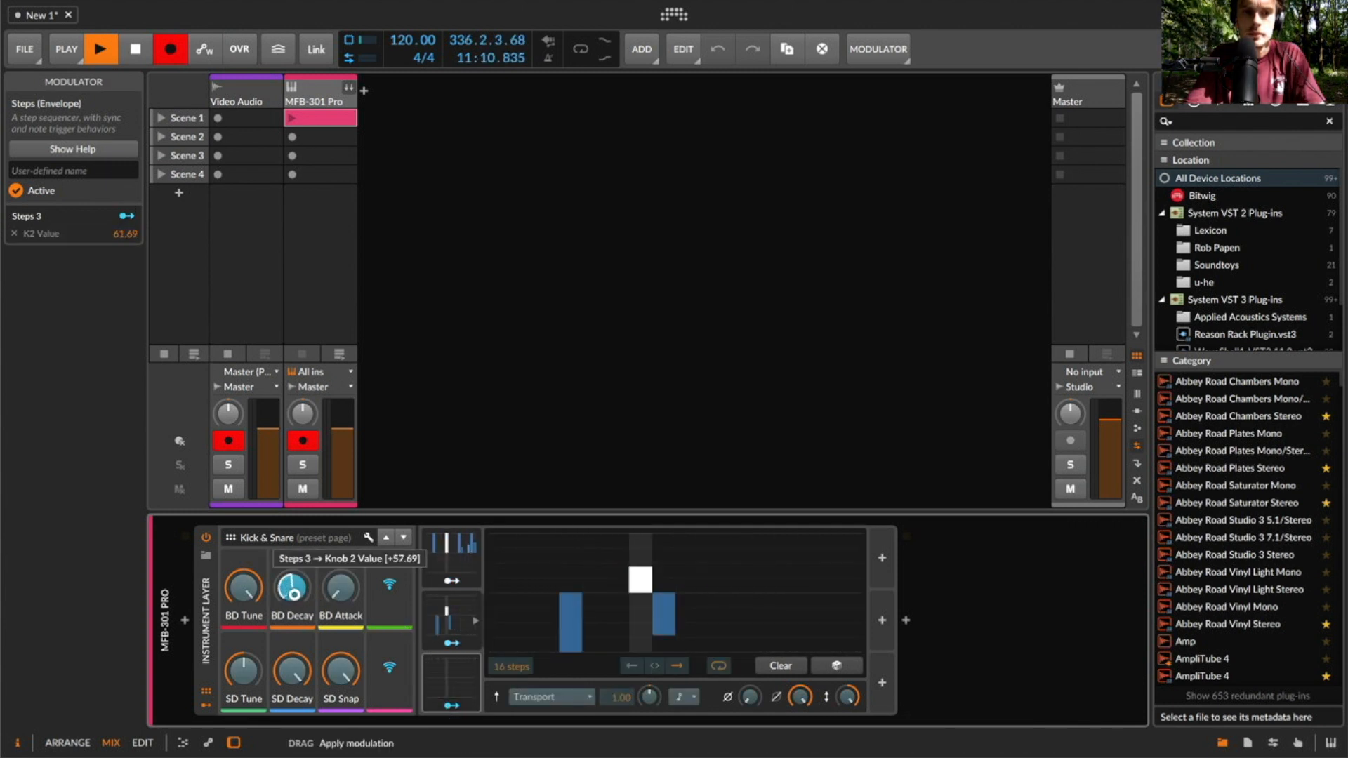
{"action": "left_click", "coordinate": [442, 702]}
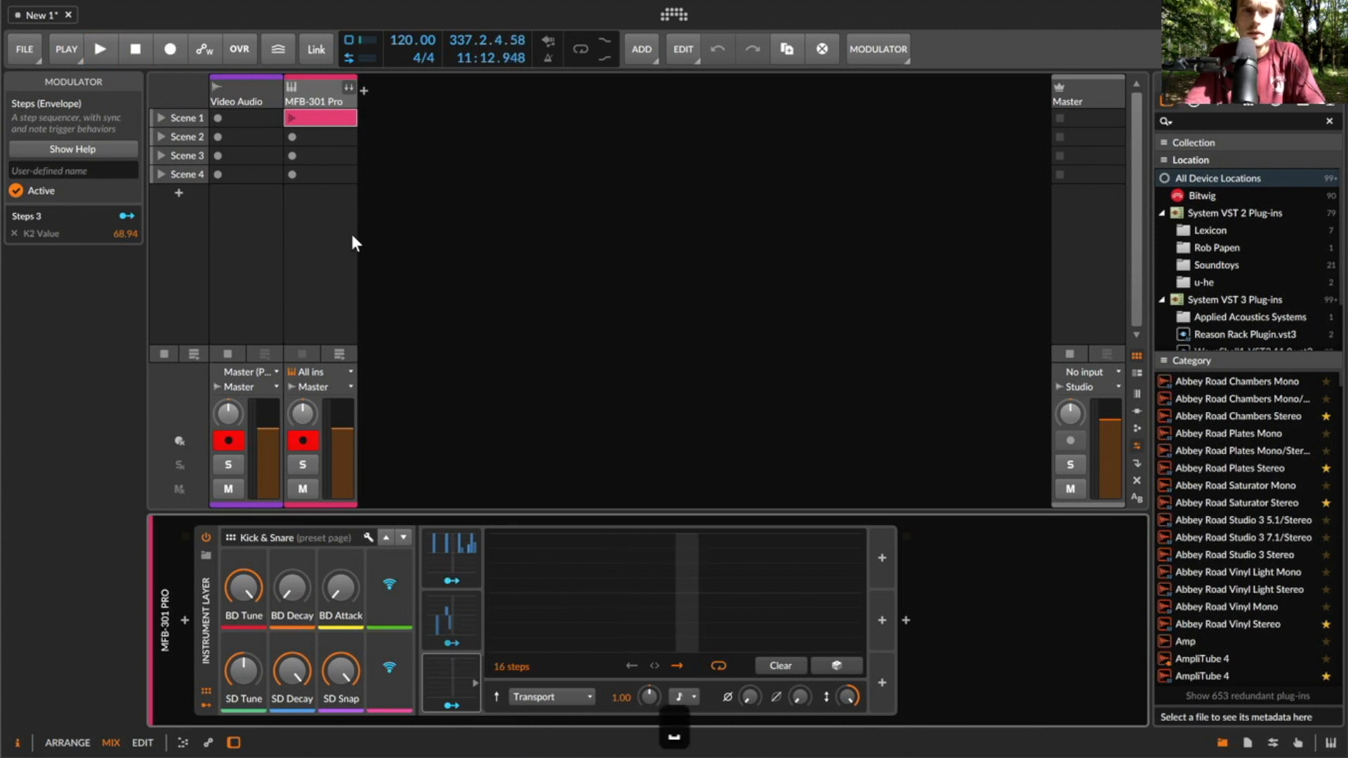
Launch the Scene 1 clip and draw full-height steps at positions 1 and 9 in the third Steps modulator
{"action": "left_click", "coordinate": [351, 230]}
{"action": "left_click", "coordinate": [292, 119]}
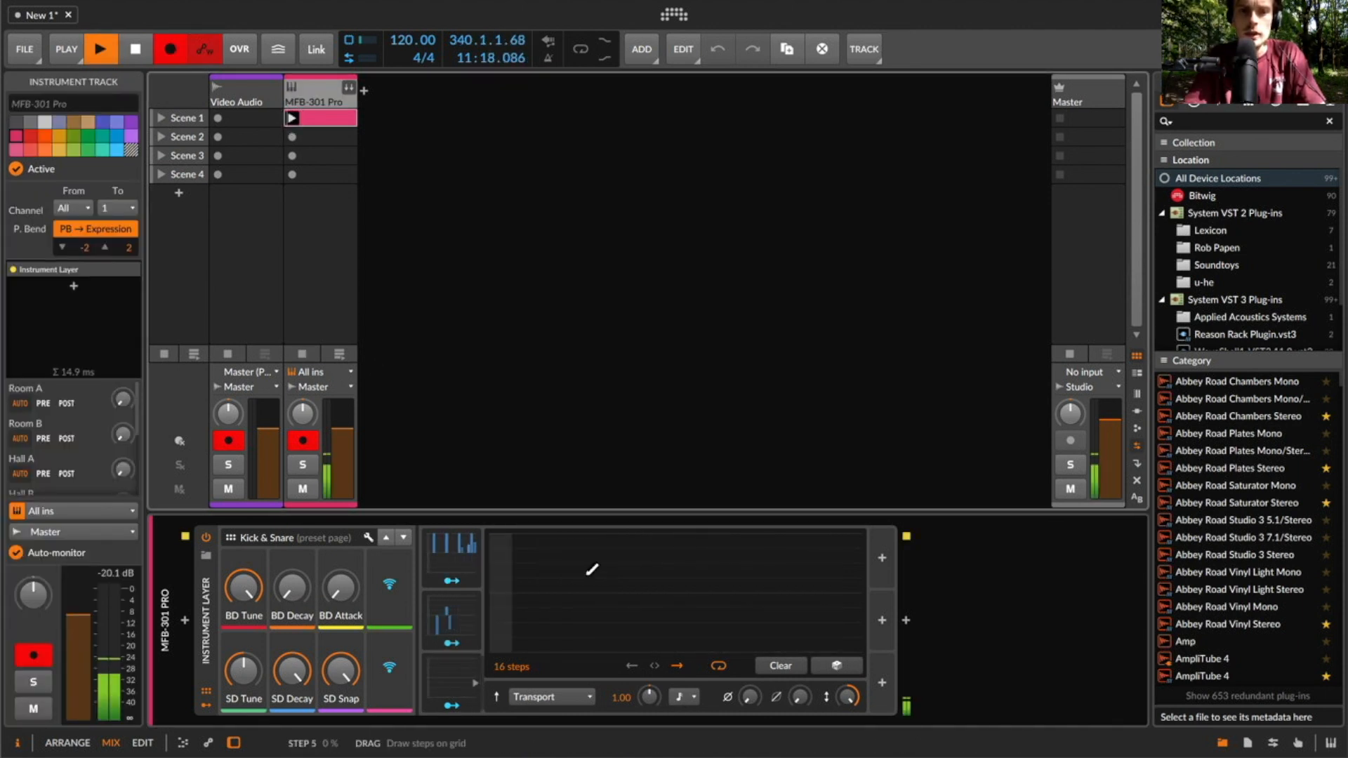
{"action": "left_click", "coordinate": [501, 562]}
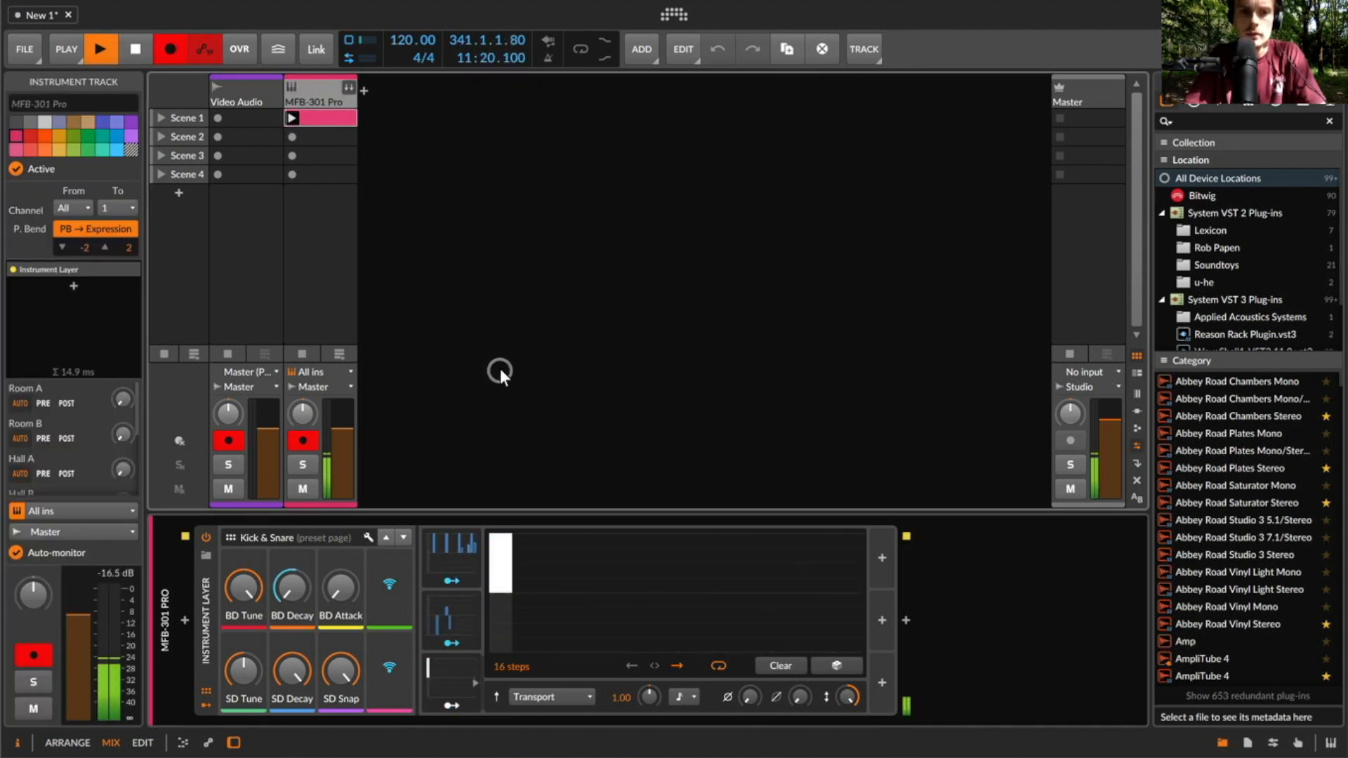
{"action": "left_click", "coordinate": [689, 551]}
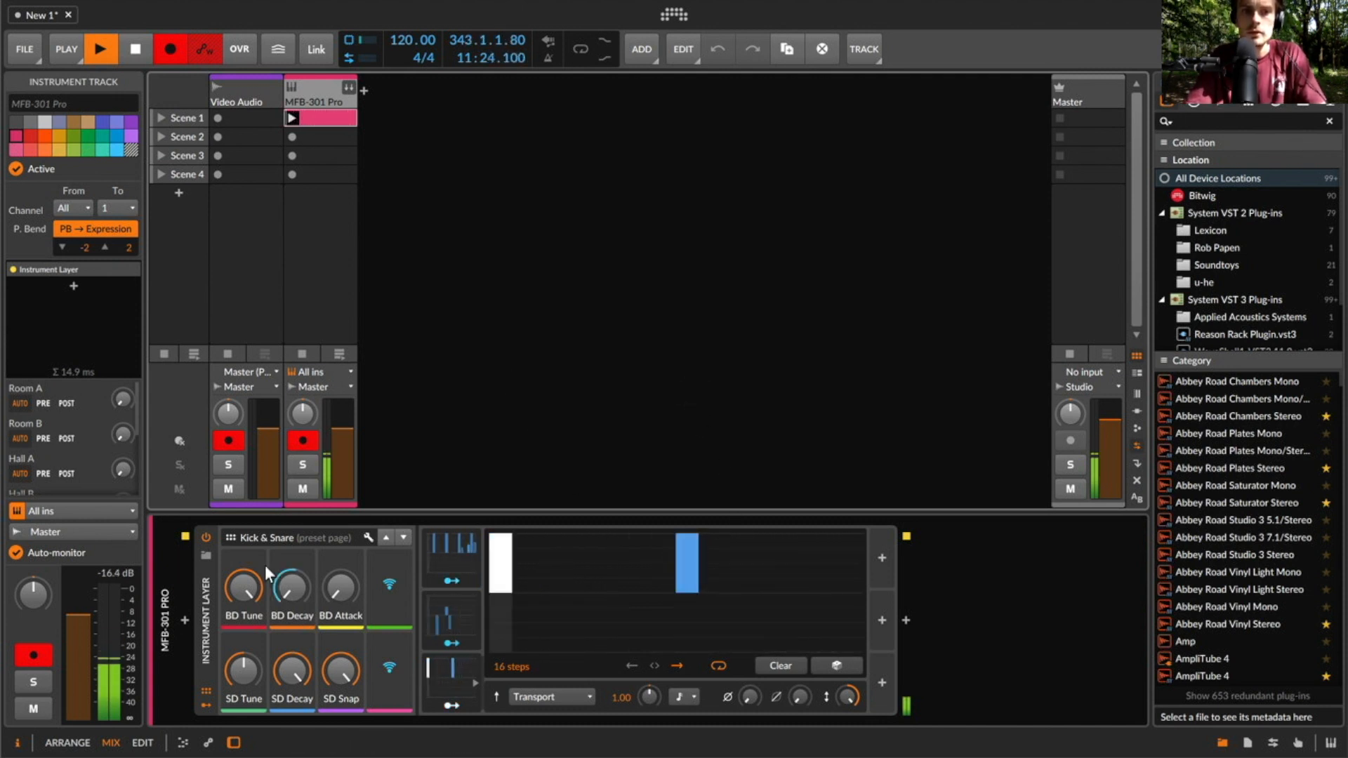
Raise BD Decay to 127, draw full negative steps at positions 9 and 10, and stop the clip
{"action": "left_click", "coordinate": [454, 583]}
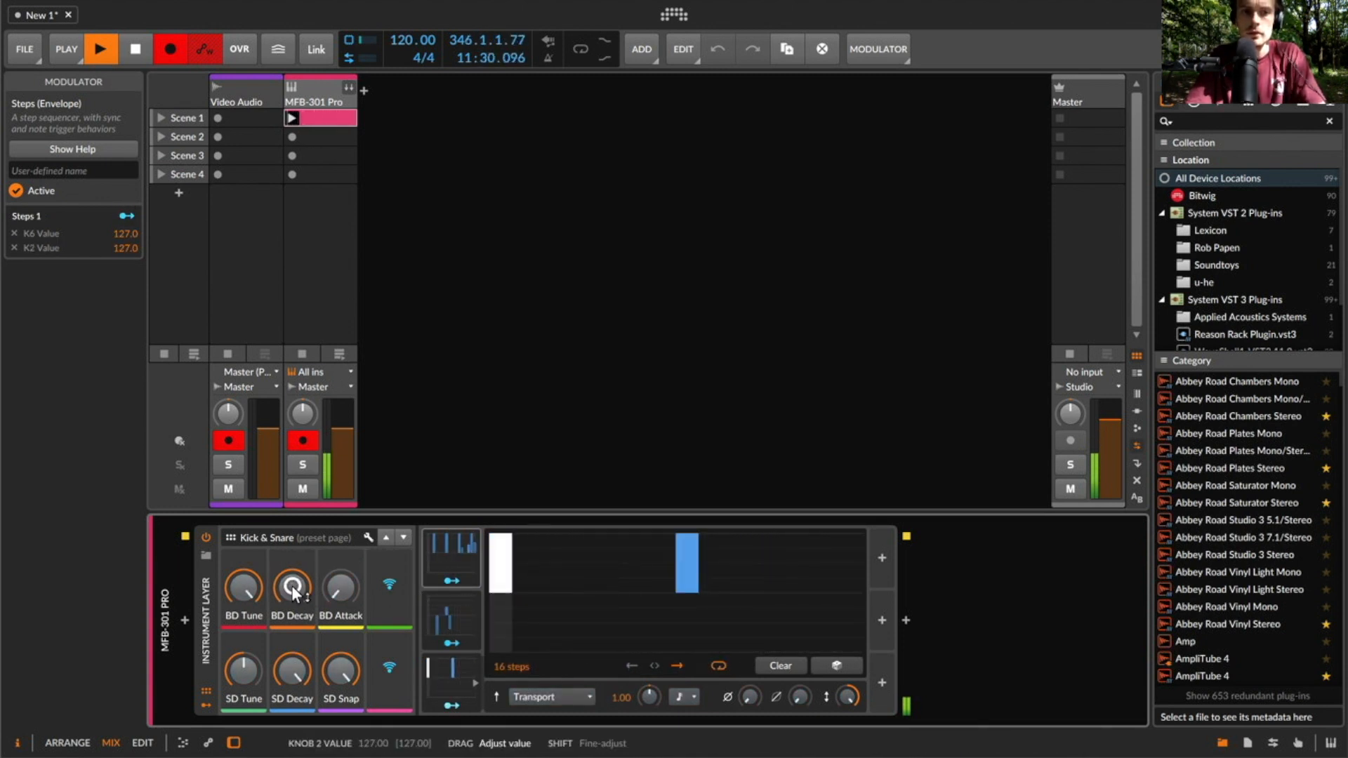
{"action": "left_click", "coordinate": [686, 643]}
{"action": "left_click", "coordinate": [710, 644]}
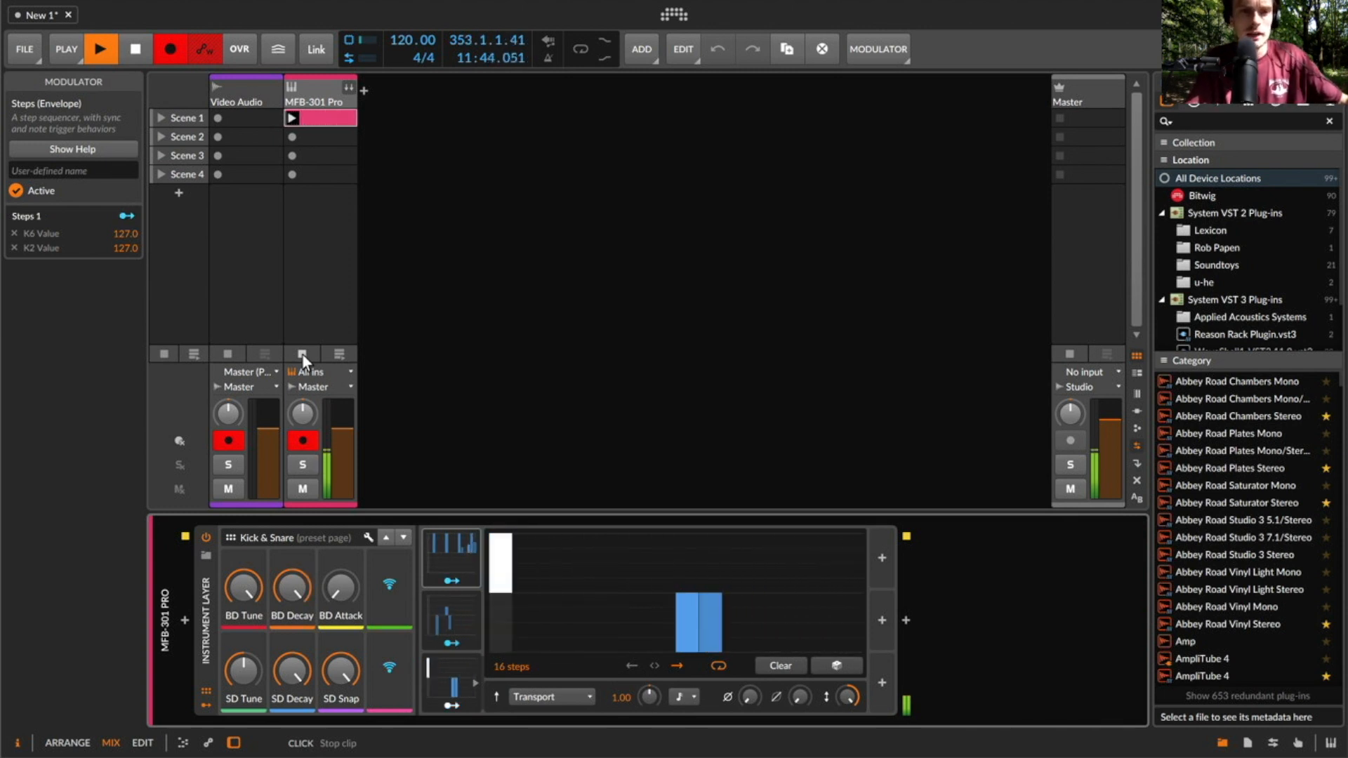
{"action": "left_click", "coordinate": [302, 355]}
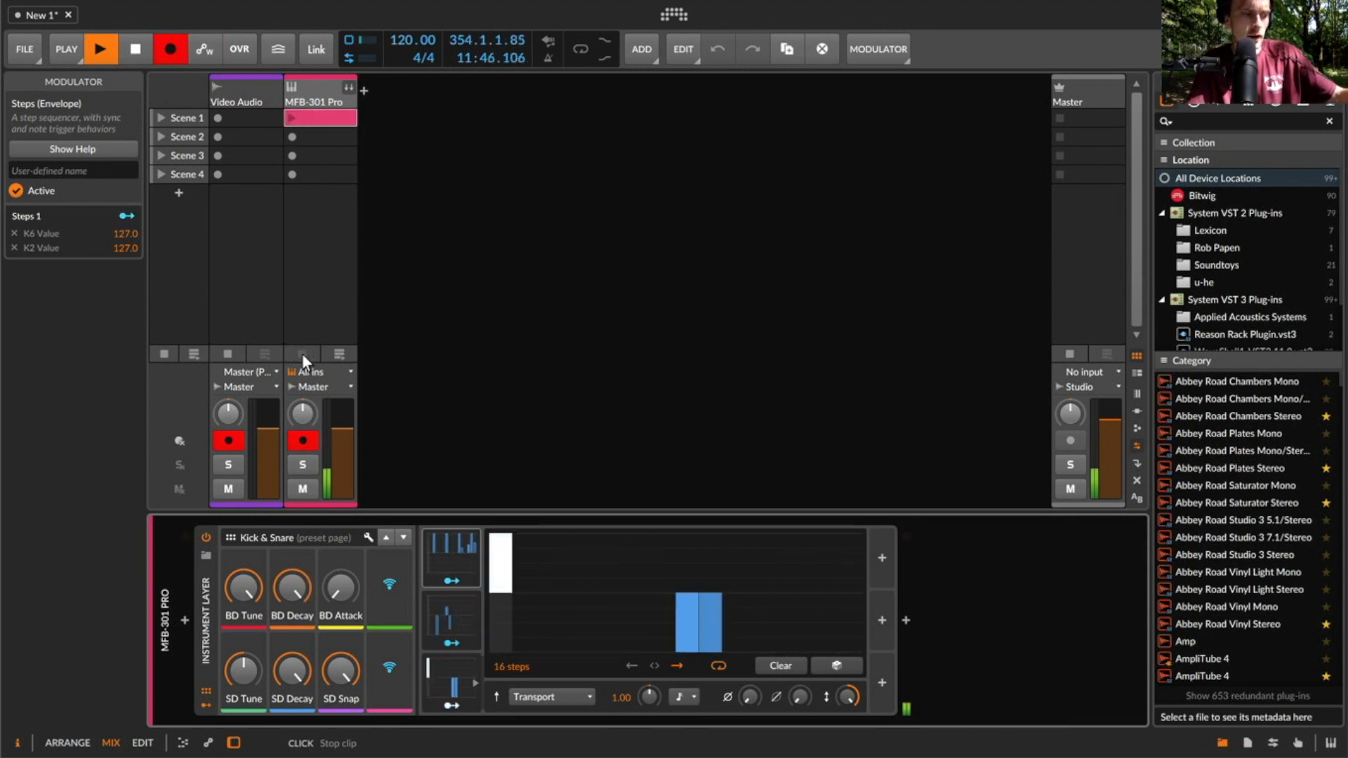